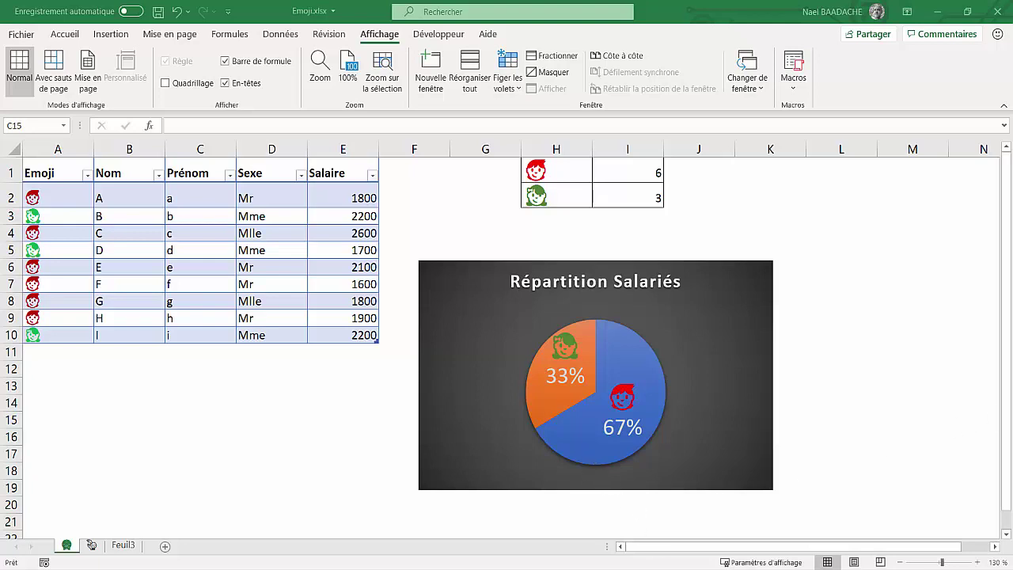
Step: Check the taskbar's touch keyboard option, then open the AZERTY touch keyboard over the workbook
{"action": "right_click", "coordinate": [724, 568]}
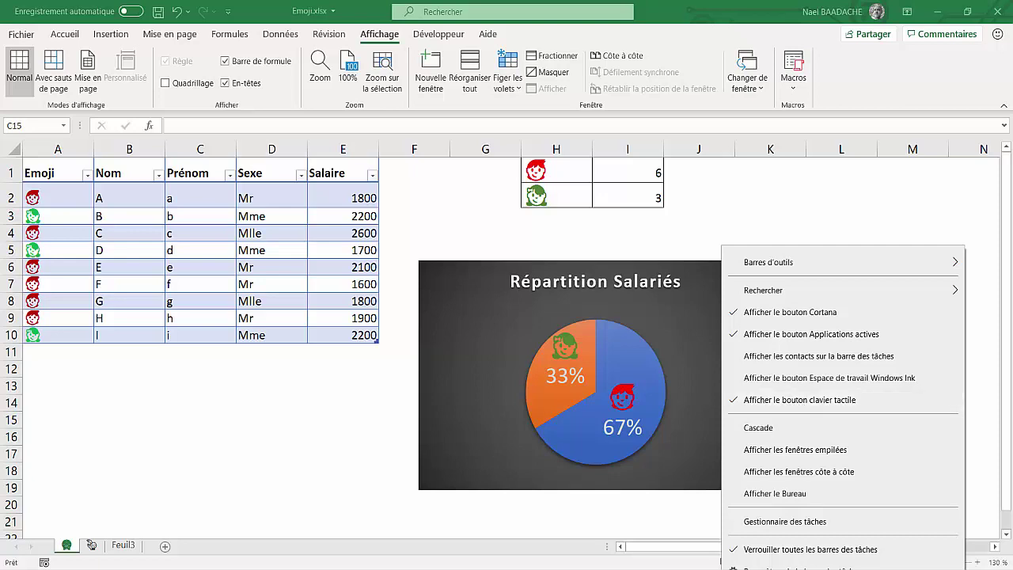
{"action": "key", "text": "Escape"}
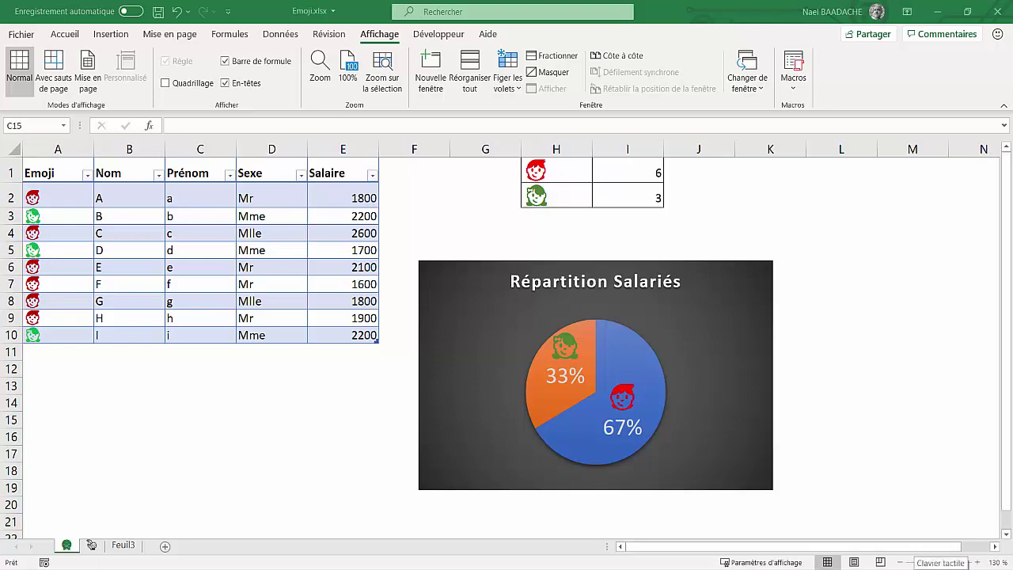
{"action": "left_click", "coordinate": [941, 560]}
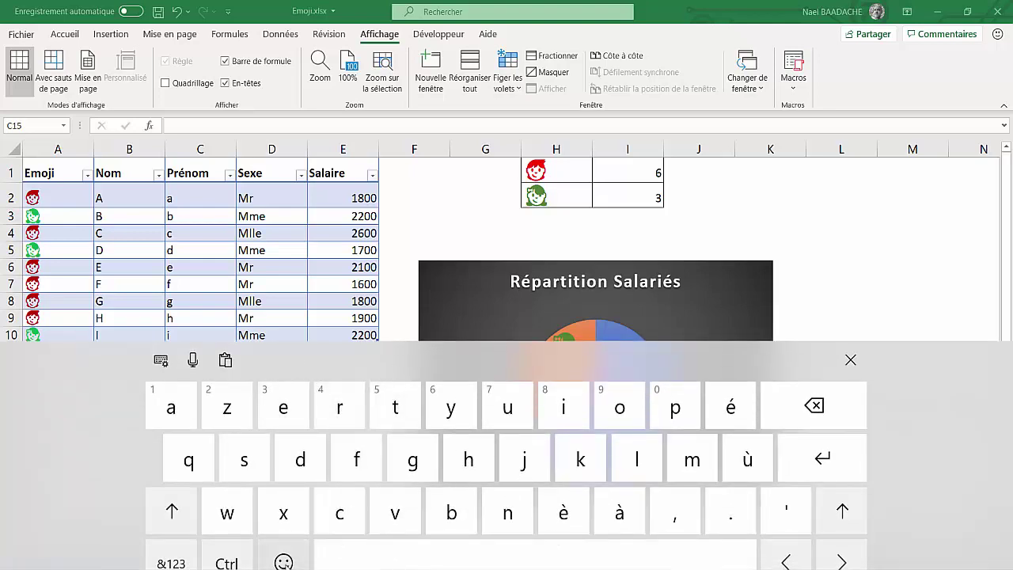
Step: Browse the touch keyboard's smiley and people emoji tabs, then close the keyboard
{"action": "left_click", "coordinate": [282, 562]}
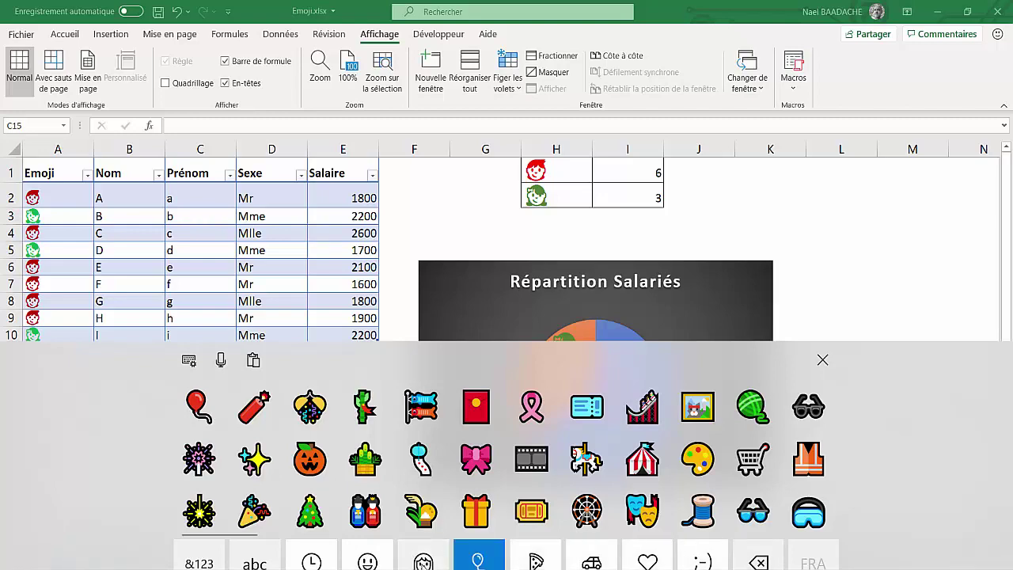
{"action": "left_click", "coordinate": [369, 562]}
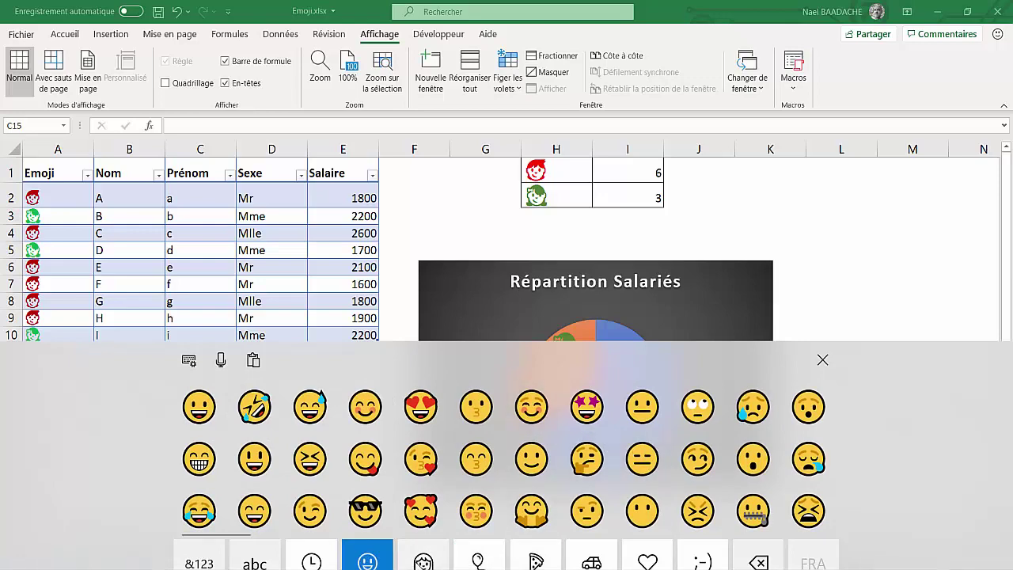
{"action": "left_click", "coordinate": [423, 560]}
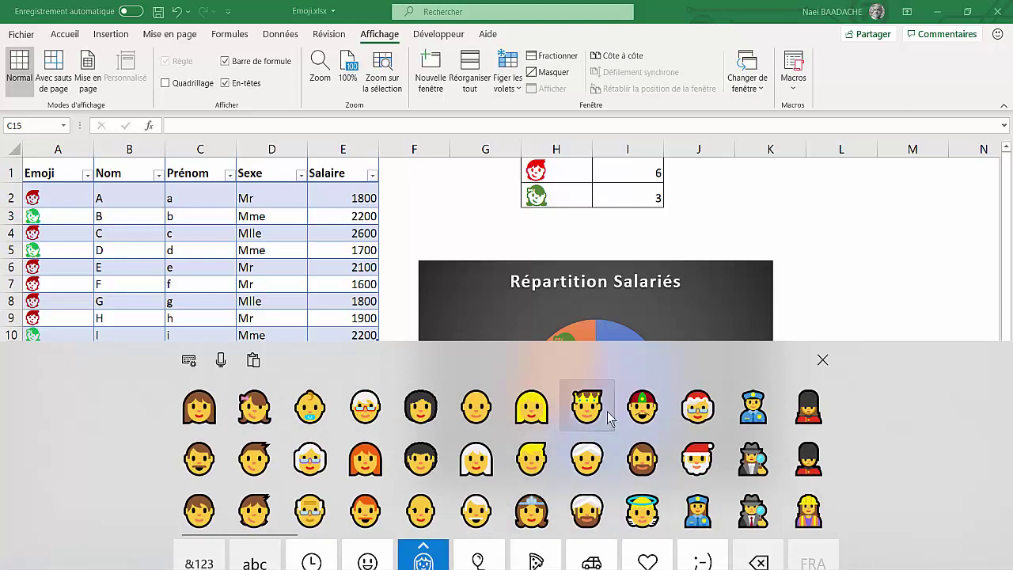
{"action": "left_click", "coordinate": [823, 363]}
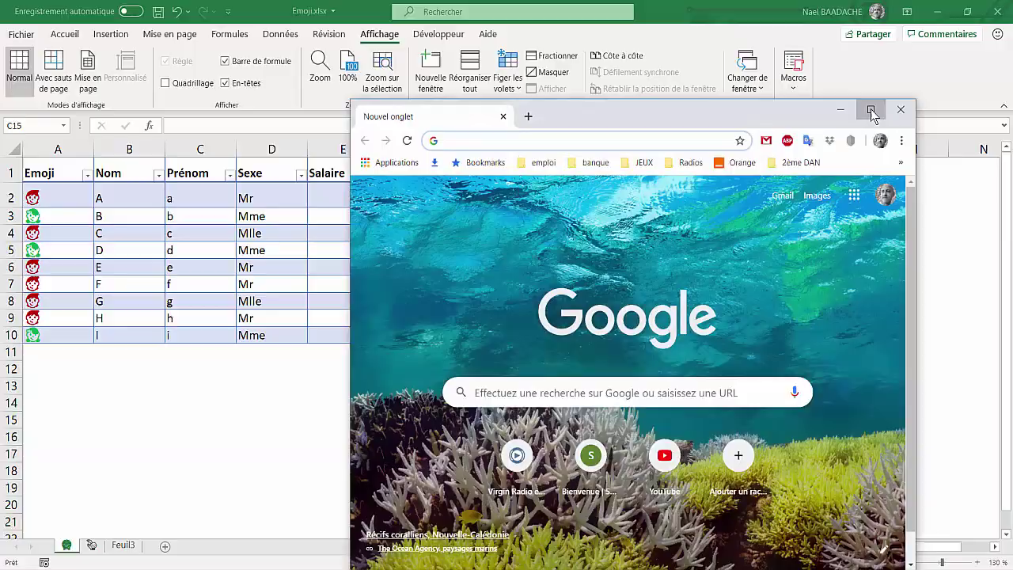
Step: Maximize Chrome, search for 'GET' and open the getemoji.com result
{"action": "left_click", "coordinate": [871, 111]}
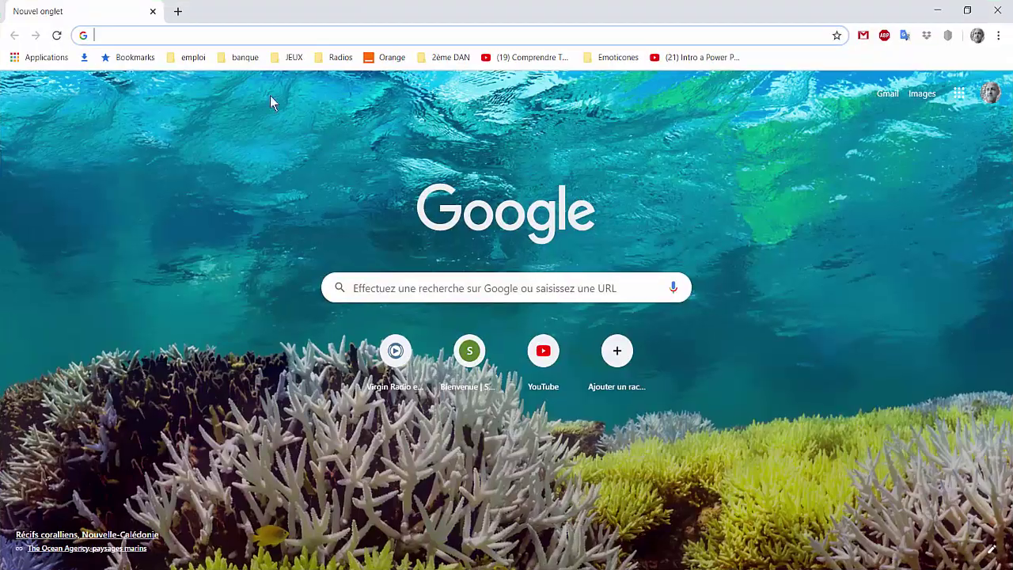
{"action": "left_click", "coordinate": [155, 35]}
{"action": "type", "text": "GET"}
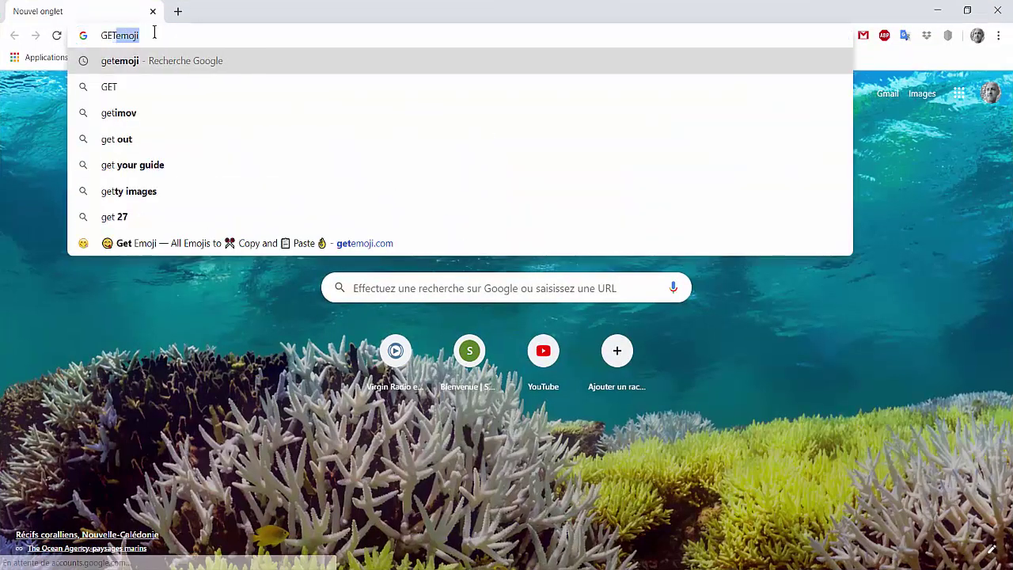
{"action": "key", "text": "Return"}
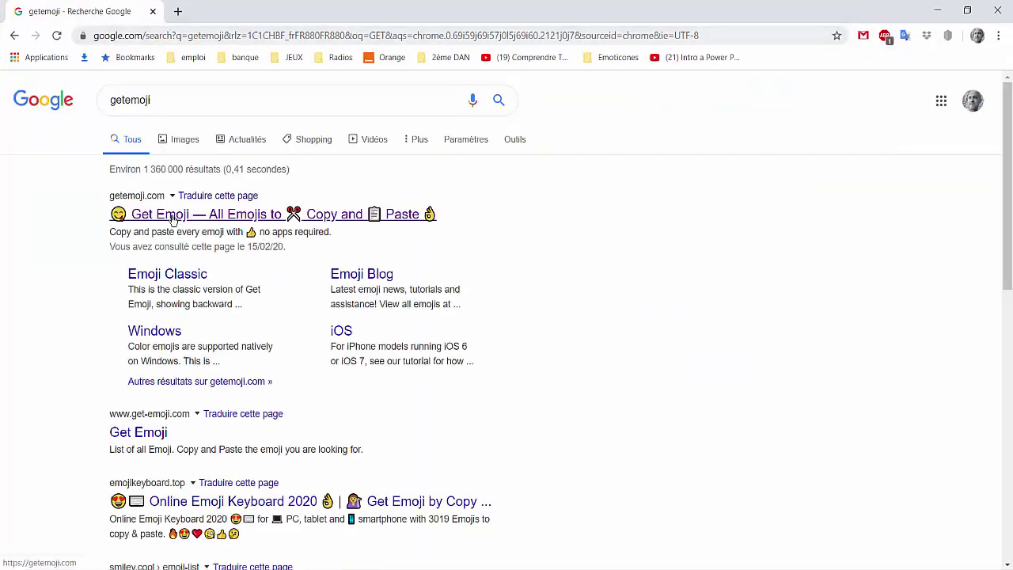
{"action": "left_click", "coordinate": [169, 213]}
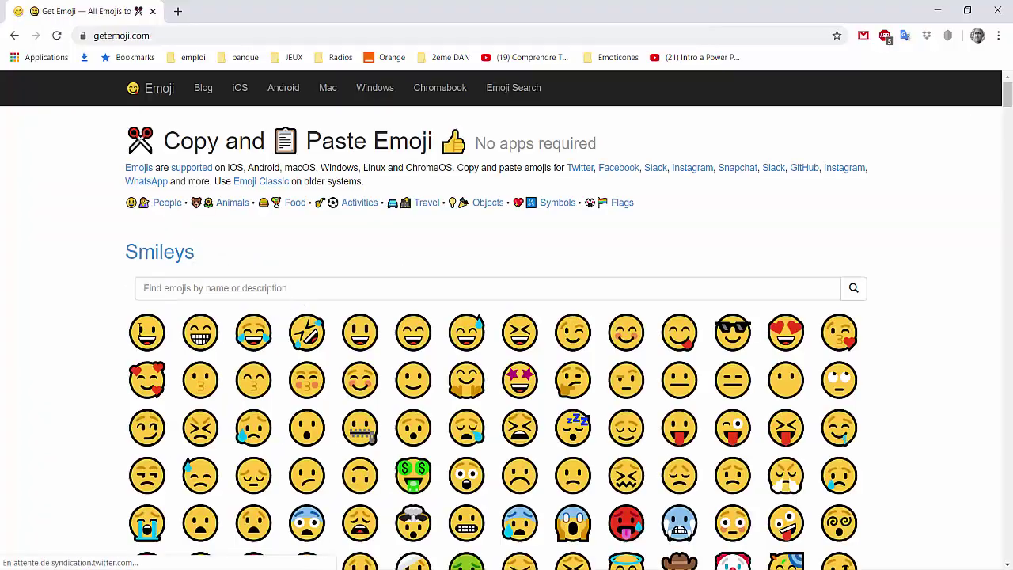
Step: Copy the first row and a half of Pale Emojis, then return to Excel
{"action": "scroll", "coordinate": [127, 320], "scroll_direction": "down", "scroll_amount": 3}
{"action": "scroll", "coordinate": [126, 321], "scroll_direction": "down", "scroll_amount": 2}
{"action": "scroll", "coordinate": [126, 321], "scroll_direction": "down", "scroll_amount": 5}
{"action": "scroll", "coordinate": [139, 317], "scroll_direction": "down", "scroll_amount": 3}
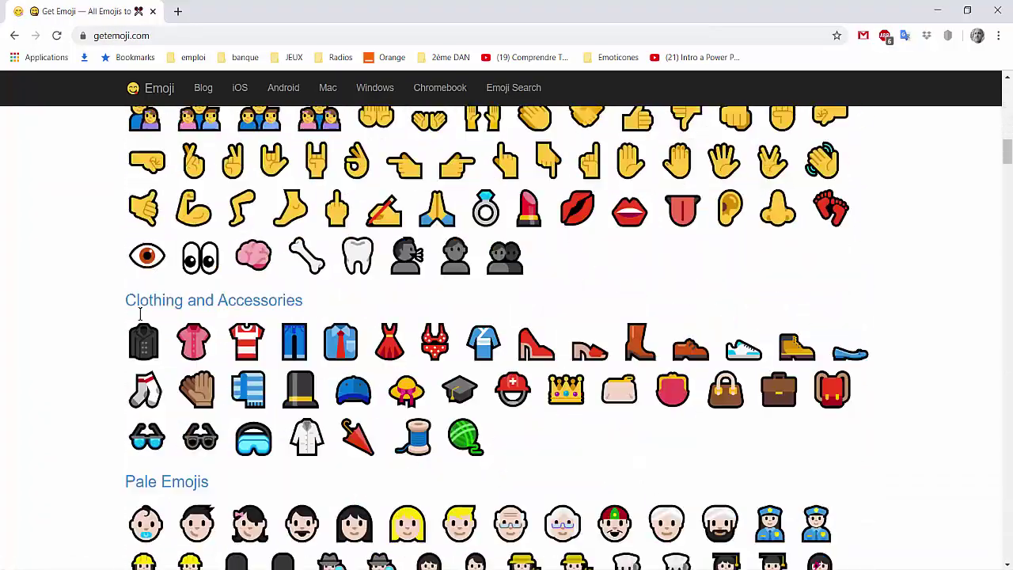
{"action": "scroll", "coordinate": [140, 315], "scroll_direction": "down", "scroll_amount": 3}
{"action": "scroll", "coordinate": [140, 315], "scroll_direction": "down", "scroll_amount": 8}
{"action": "scroll", "coordinate": [140, 314], "scroll_direction": "up", "scroll_amount": 12}
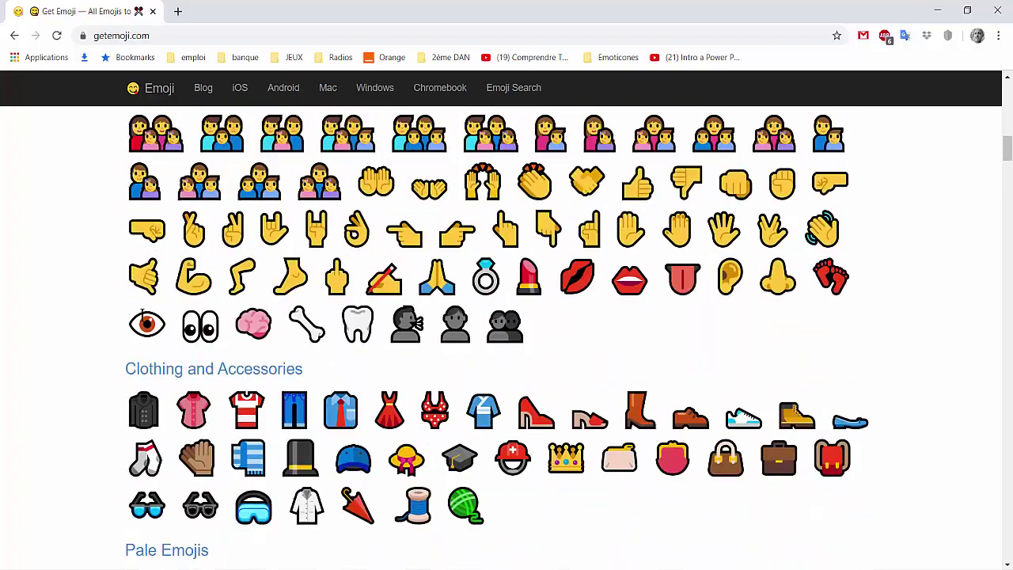
{"action": "scroll", "coordinate": [140, 314], "scroll_direction": "up", "scroll_amount": 15}
{"action": "scroll", "coordinate": [140, 314], "scroll_direction": "down", "scroll_amount": 10}
{"action": "scroll", "coordinate": [140, 314], "scroll_direction": "down", "scroll_amount": 4}
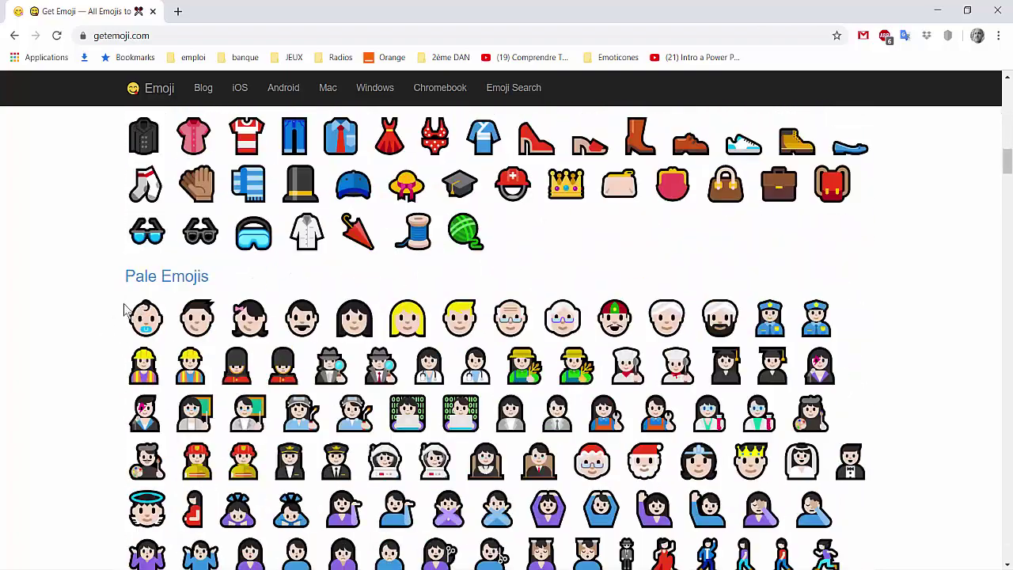
{"action": "mouse_move", "coordinate": [120, 318]}
{"action": "left_mouse_down"}
{"action": "mouse_move", "coordinate": [332, 317]}
{"action": "mouse_move", "coordinate": [839, 364]}
{"action": "mouse_move", "coordinate": [621, 362]}
{"action": "left_mouse_up"}
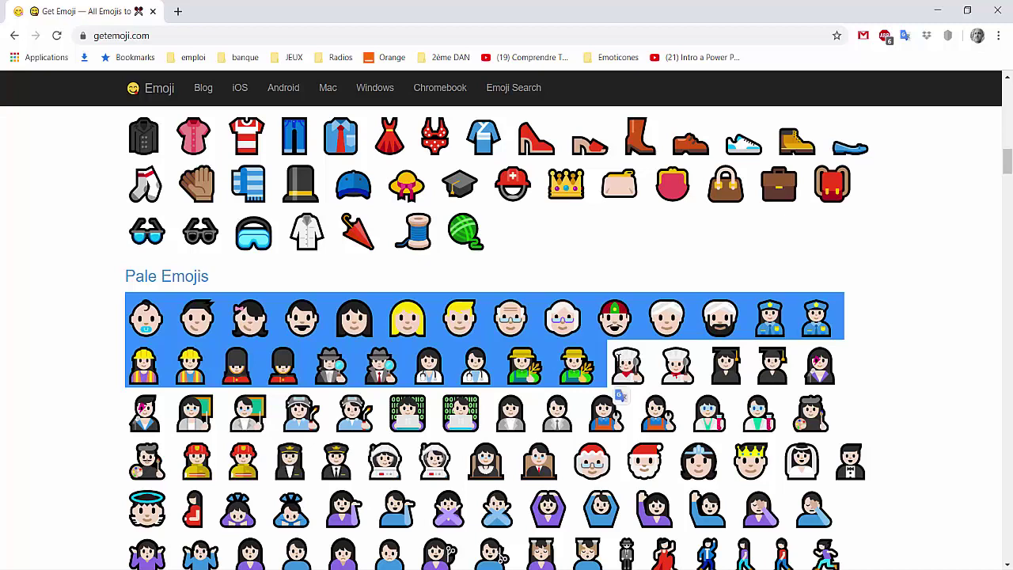
{"action": "right_click", "coordinate": [599, 349]}
{"action": "left_click", "coordinate": [633, 358]}
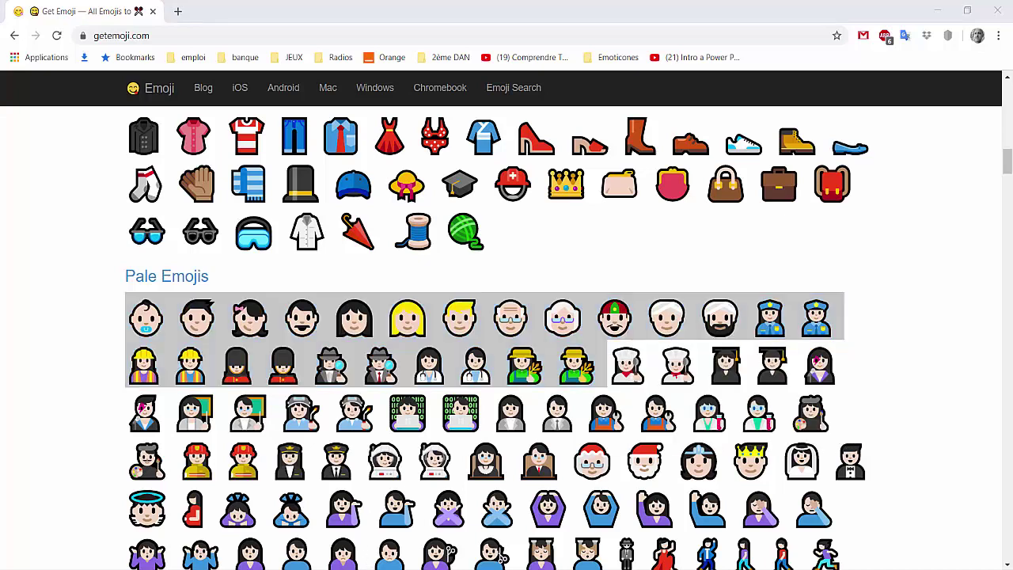
{"action": "left_click", "coordinate": [176, 546]}
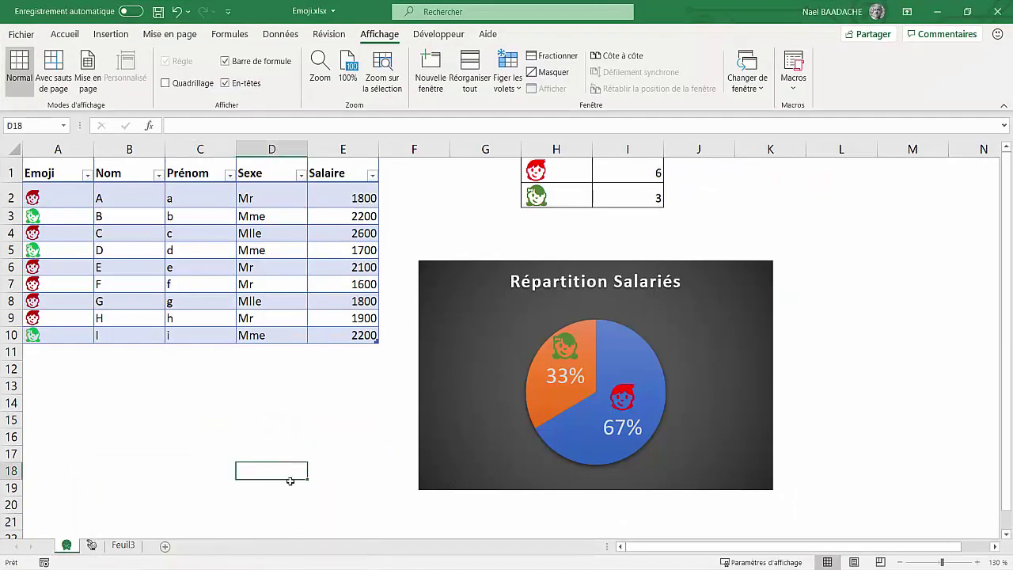
Step: Add a new sheet Feuil1 and paste the copied emojis across row 4 from C4
{"action": "left_click", "coordinate": [164, 546]}
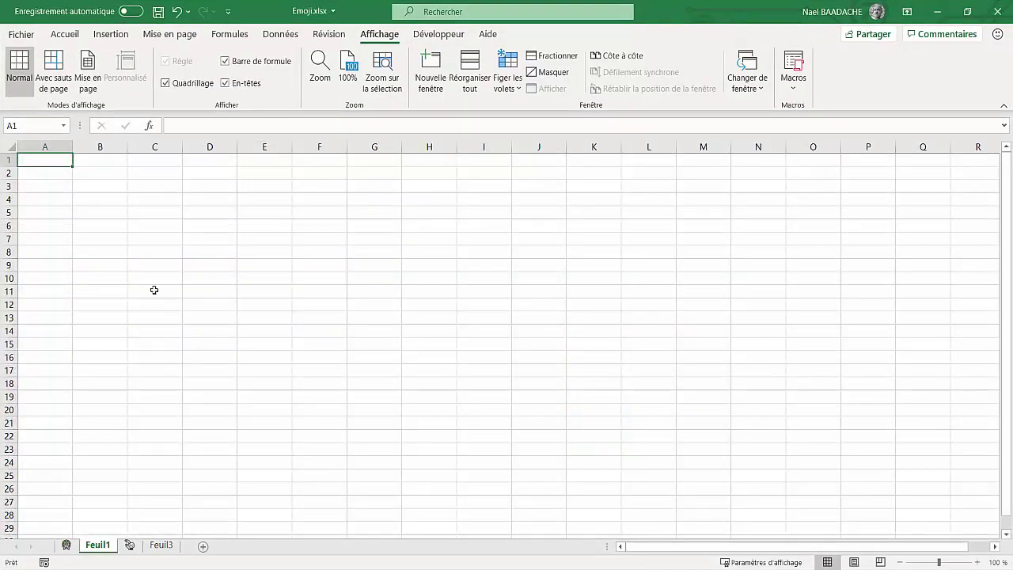
{"action": "left_click", "coordinate": [136, 198]}
{"action": "right_click", "coordinate": [148, 204]}
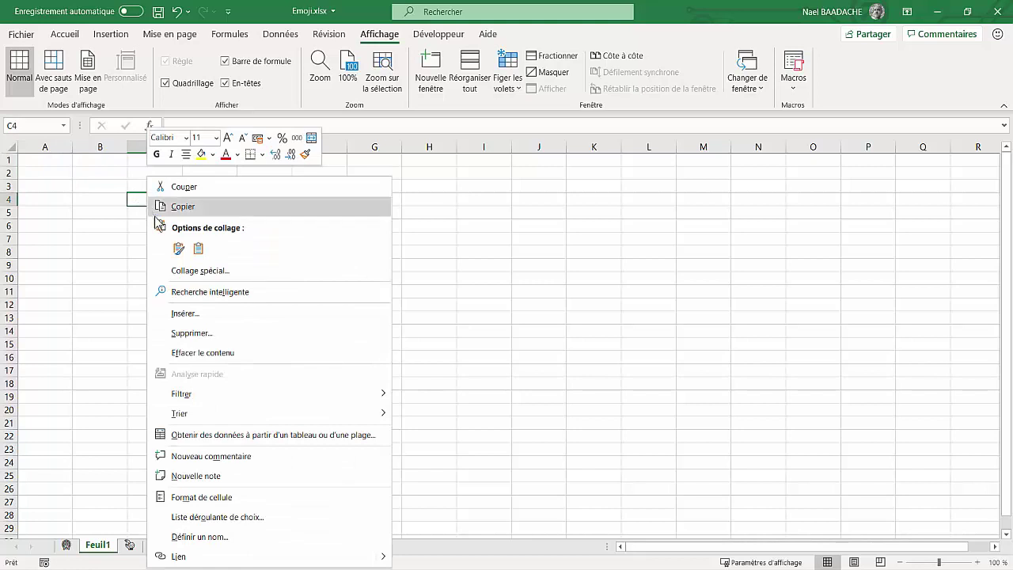
{"action": "left_click", "coordinate": [179, 248]}
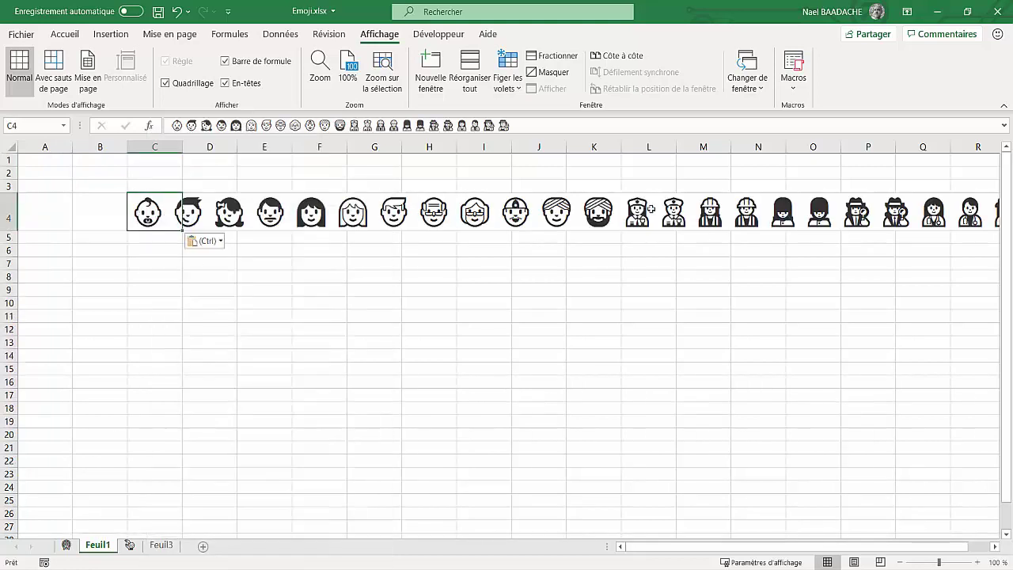
{"action": "left_click", "coordinate": [594, 342]}
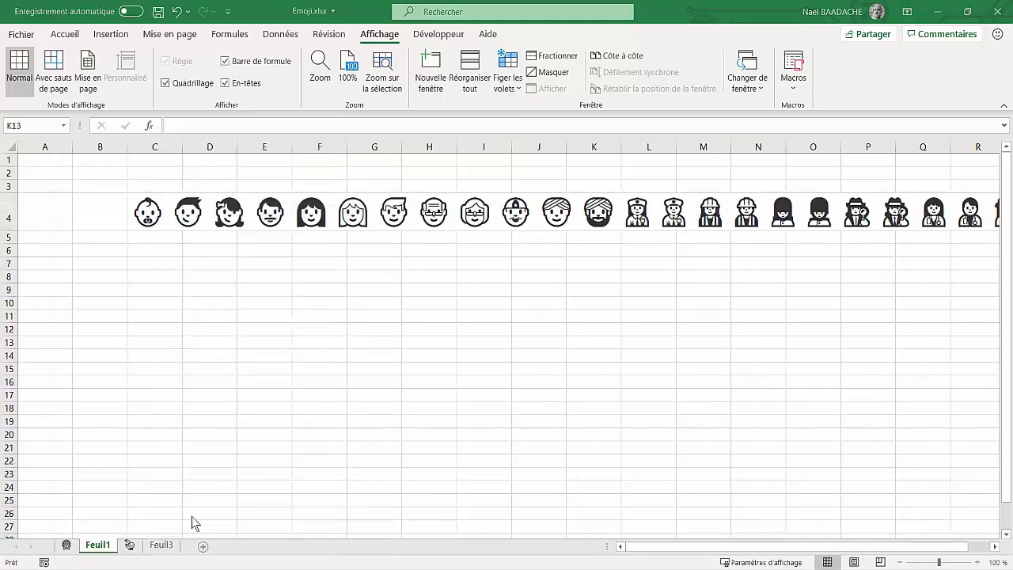
Step: Delete the Feuil1 sheet and confirm the deletion
{"action": "right_click", "coordinate": [94, 547]}
{"action": "left_click", "coordinate": [138, 376]}
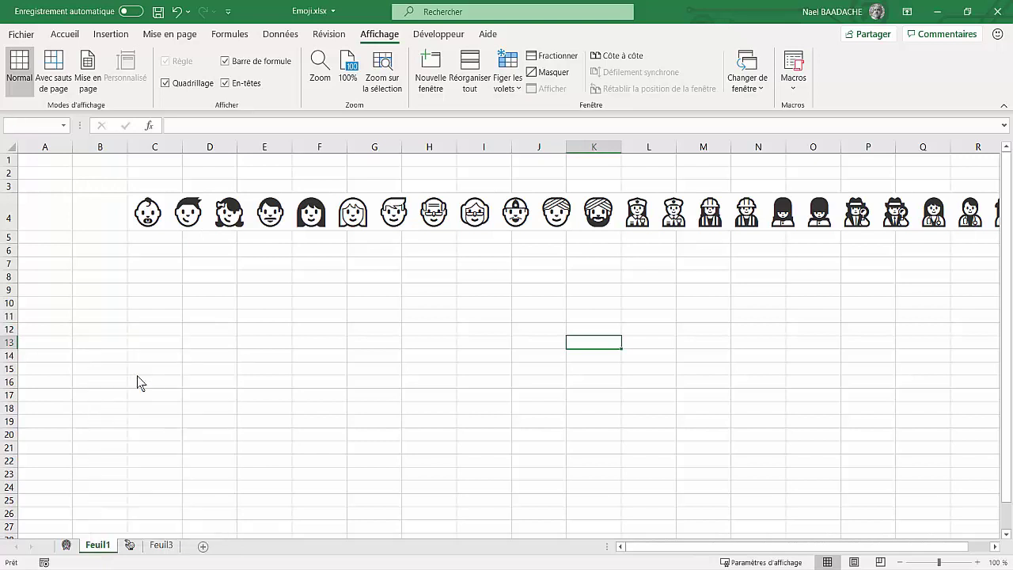
{"action": "left_click", "coordinate": [485, 336]}
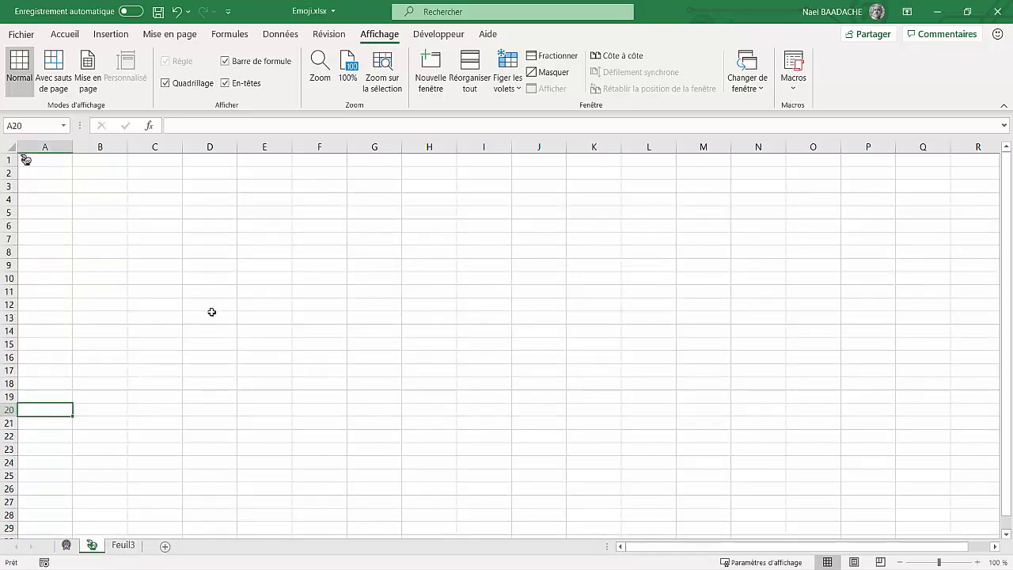
Step: Return to the employee table sheet and select the H1:I2 emoji counts (6 and 3)
{"action": "left_click", "coordinate": [68, 546]}
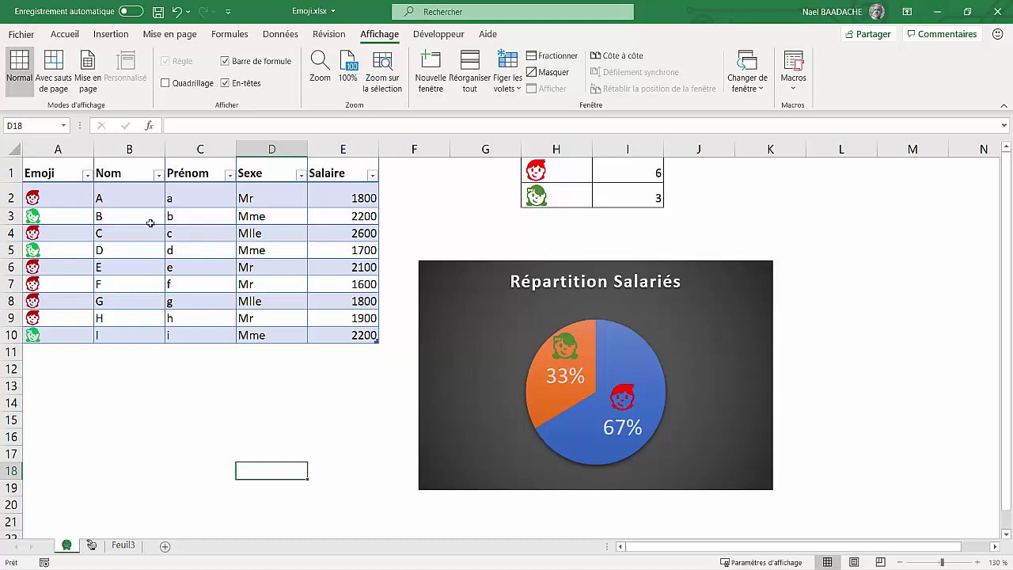
{"action": "mouse_move", "coordinate": [150, 223]}
{"action": "left_mouse_down"}
{"action": "mouse_move", "coordinate": [267, 263]}
{"action": "mouse_move", "coordinate": [269, 299]}
{"action": "left_mouse_up"}
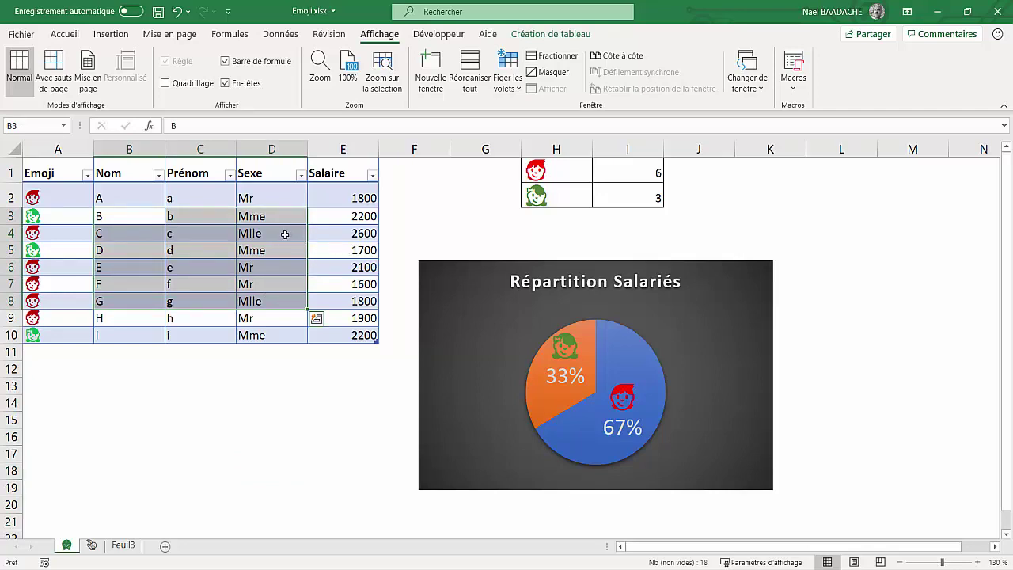
{"action": "left_click", "coordinate": [248, 234]}
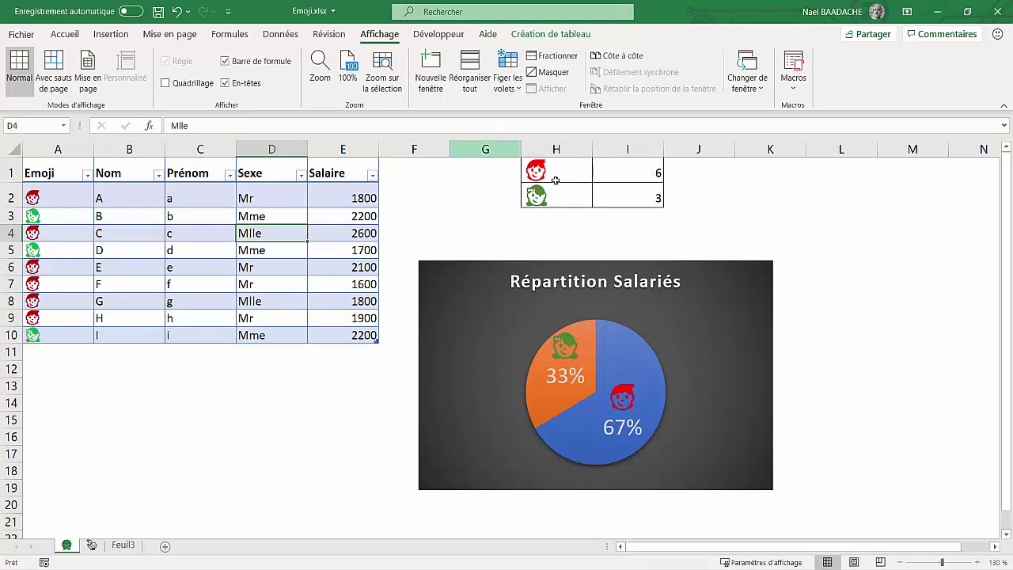
{"action": "left_click_drag", "start_coordinate": [555, 180], "coordinate": [629, 202]}
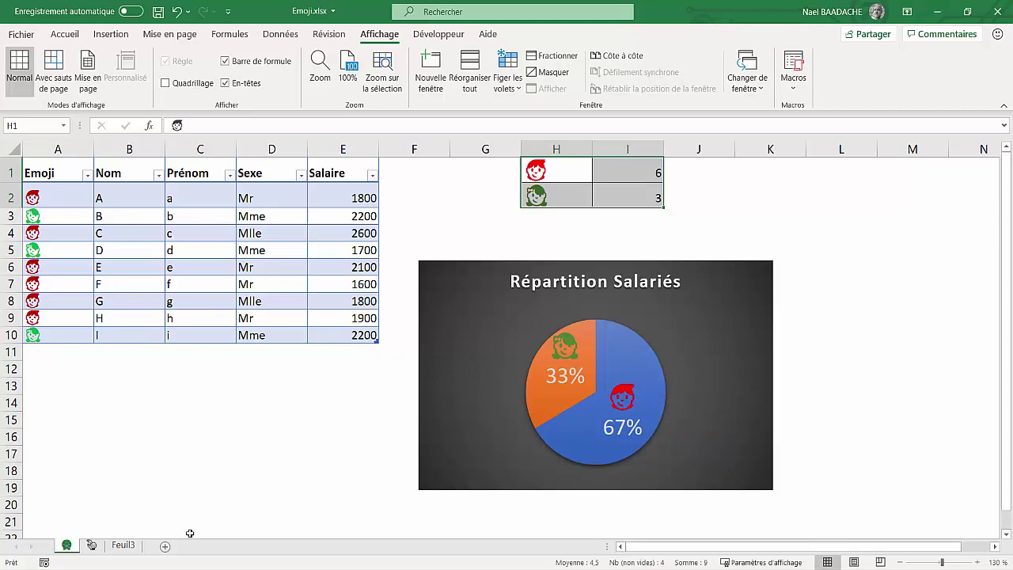
Step: On Feuil3, move the Emoji slicer above the pivot table and filter by each emoji
{"action": "left_click", "coordinate": [125, 546]}
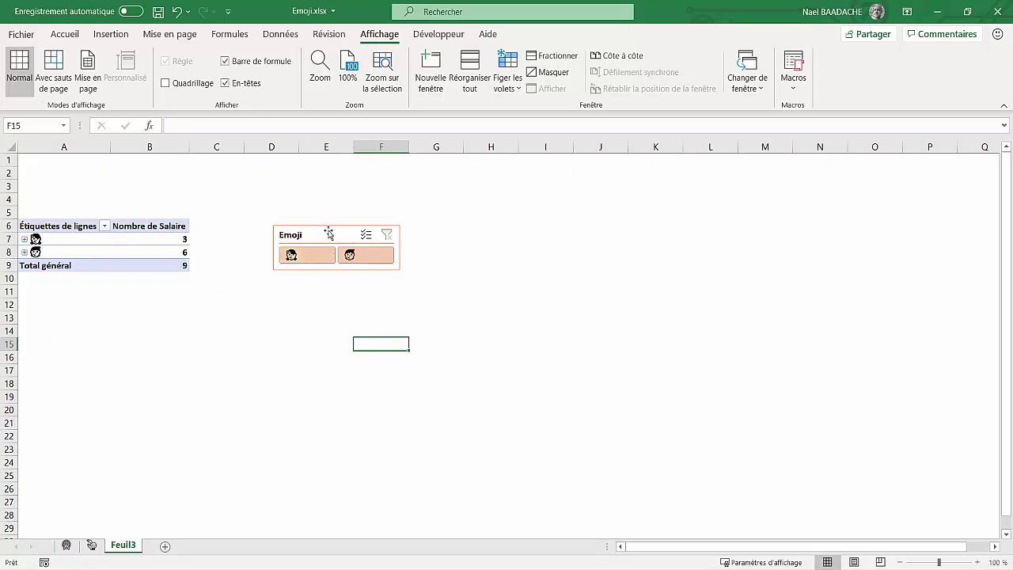
{"action": "left_click_drag", "start_coordinate": [329, 232], "coordinate": [392, 193]}
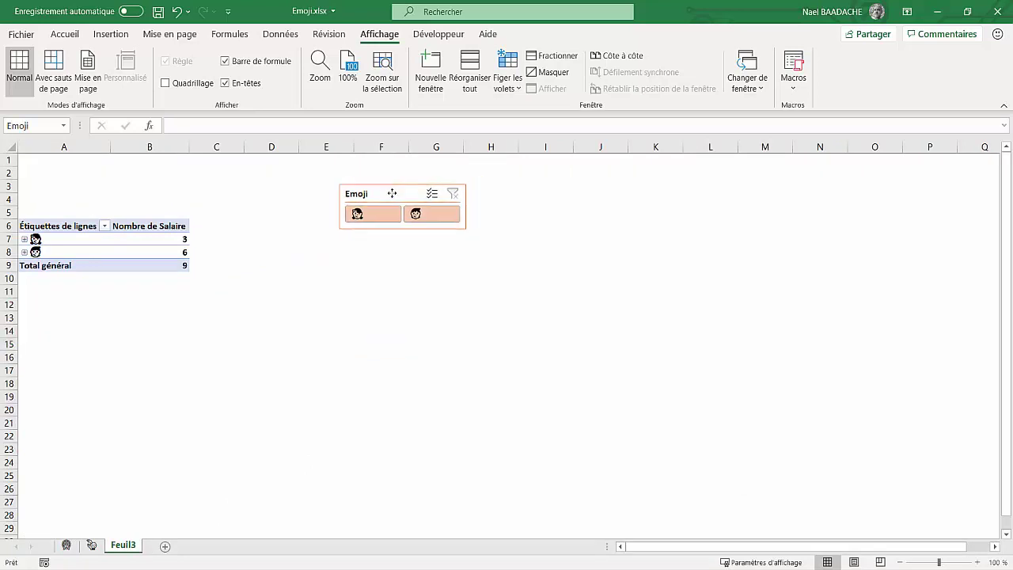
{"action": "left_click", "coordinate": [430, 216]}
{"action": "left_click", "coordinate": [379, 219]}
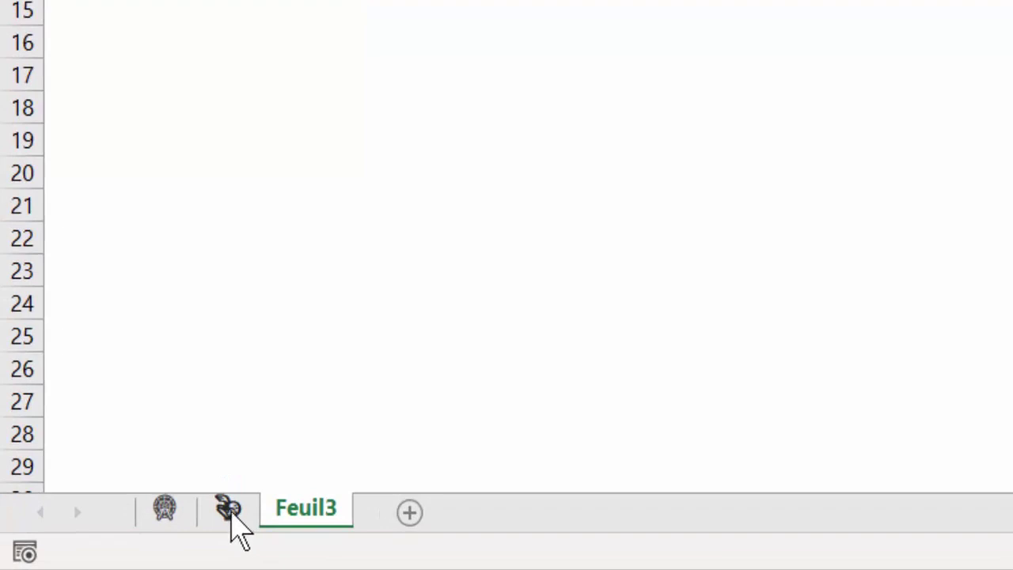
Step: Return to the first emoji sheet, pick a row 15 cell, then bring up Emoji1.xlsx
{"action": "left_click", "coordinate": [166, 506]}
{"action": "left_click", "coordinate": [240, 210]}
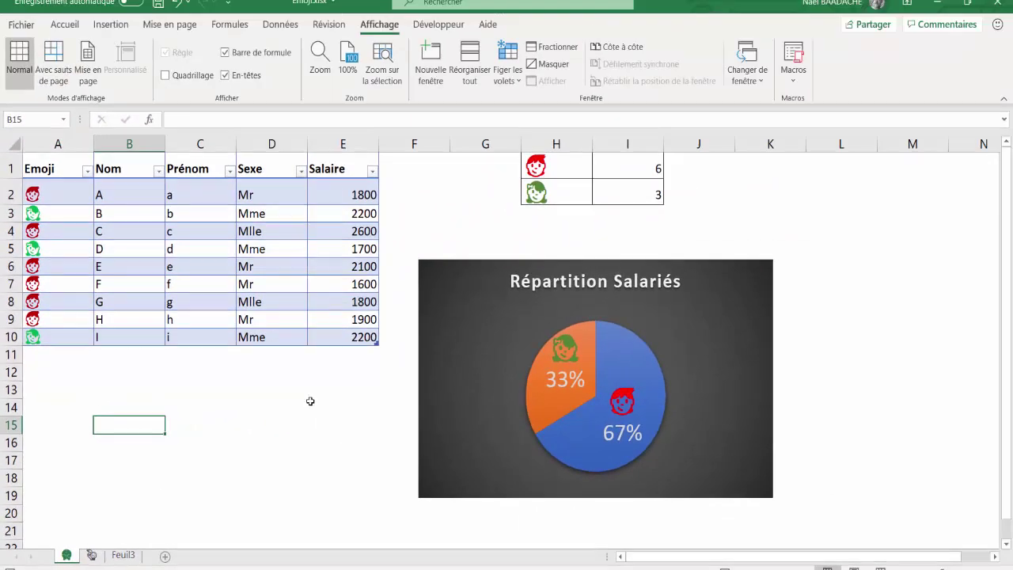
{"action": "left_click", "coordinate": [297, 397]}
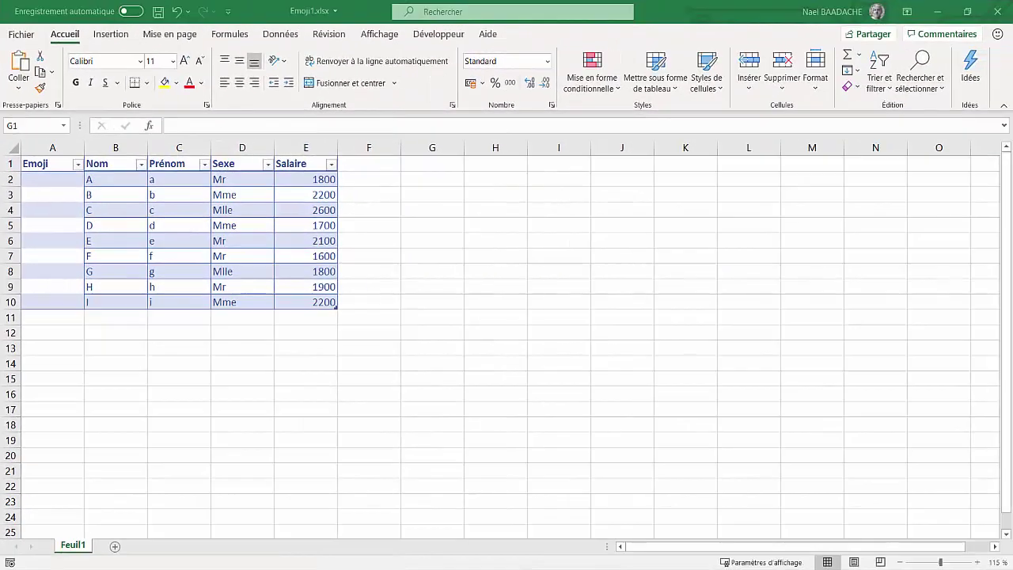
Step: Select cell G1 in Emoji1.xlsx as the spot for the first emoji
{"action": "left_click", "coordinate": [432, 167]}
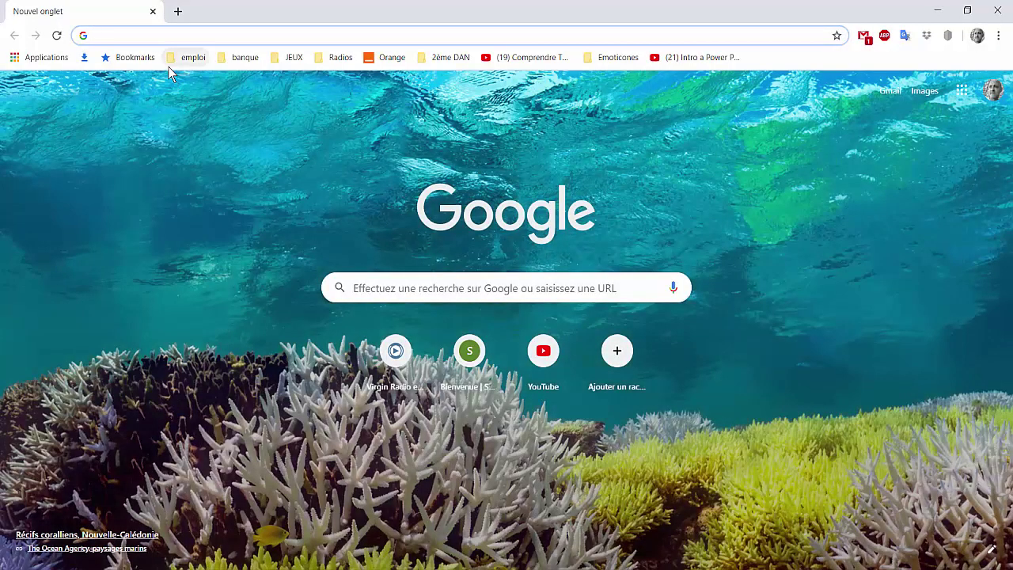
Step: Search 'get' to reach getemoji.com and copy the woman emoji from People and Fantasy
{"action": "type", "text": "get"}
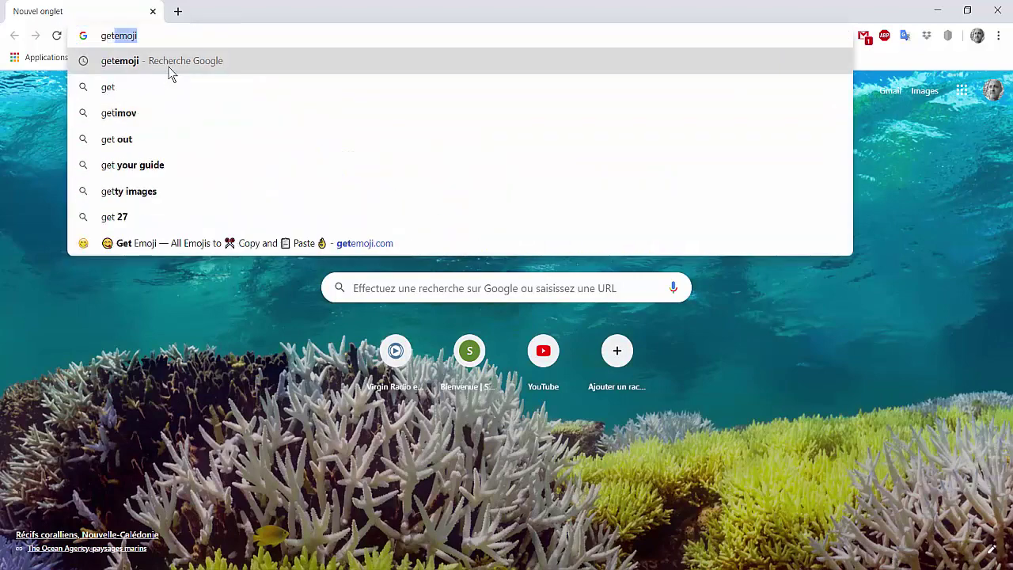
{"action": "key", "text": "Return"}
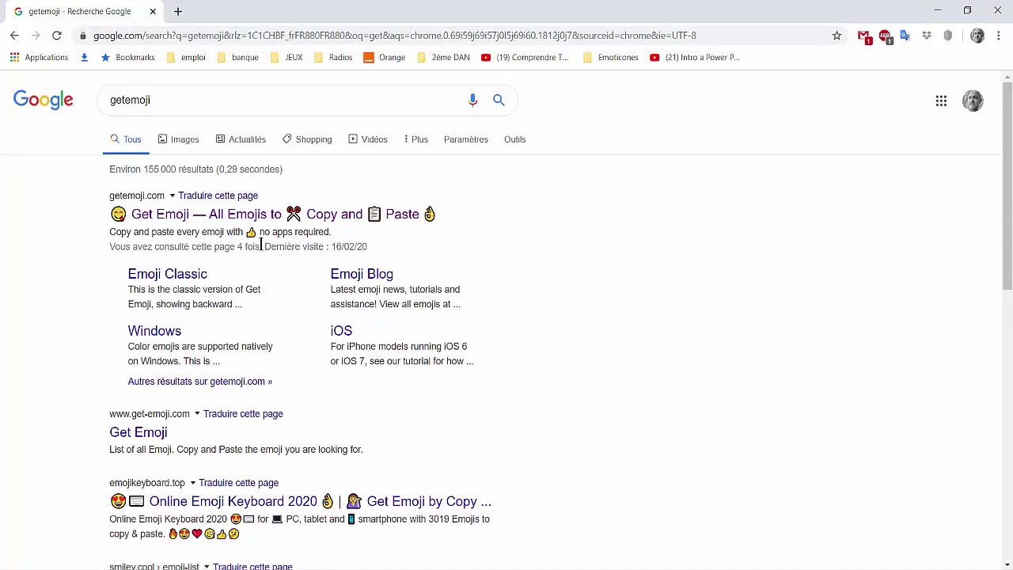
{"action": "left_click", "coordinate": [269, 213]}
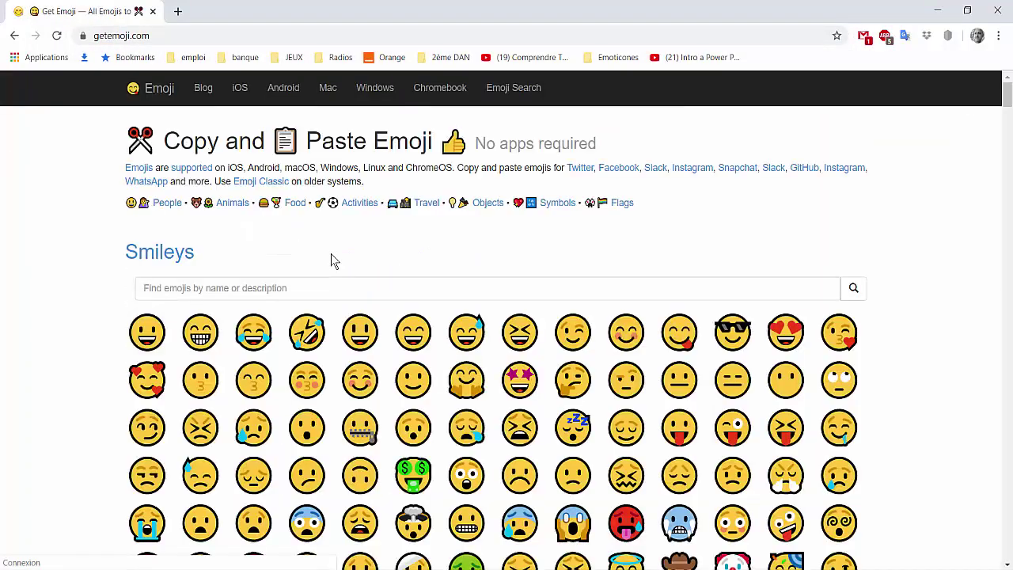
{"action": "scroll", "coordinate": [331, 257], "scroll_direction": "down", "scroll_amount": 2}
{"action": "scroll", "coordinate": [330, 257], "scroll_direction": "down", "scroll_amount": 3}
{"action": "scroll", "coordinate": [330, 255], "scroll_direction": "down", "scroll_amount": 1}
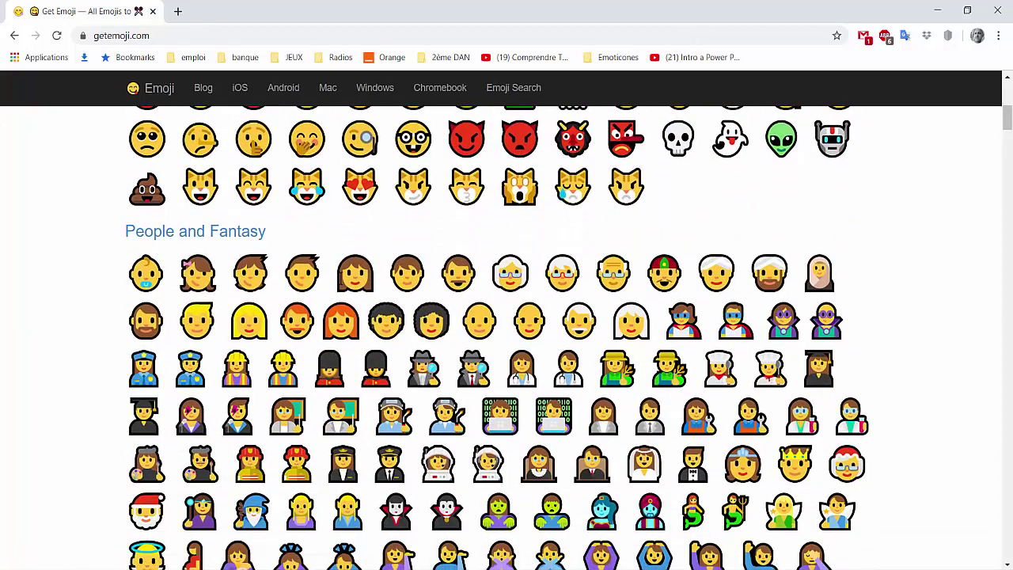
{"action": "left_click", "coordinate": [359, 276]}
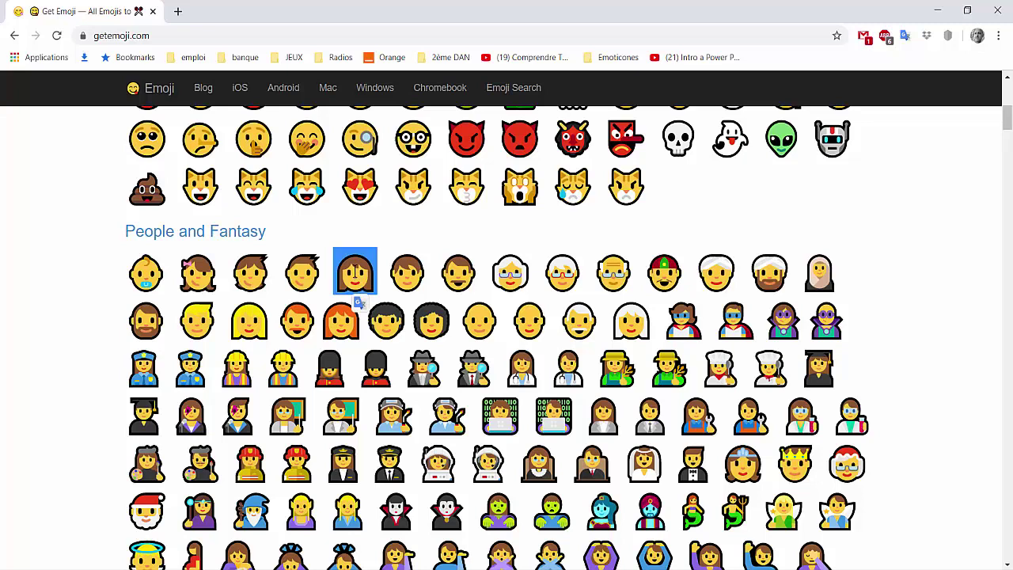
{"action": "right_click", "coordinate": [358, 272]}
{"action": "left_click", "coordinate": [387, 285]}
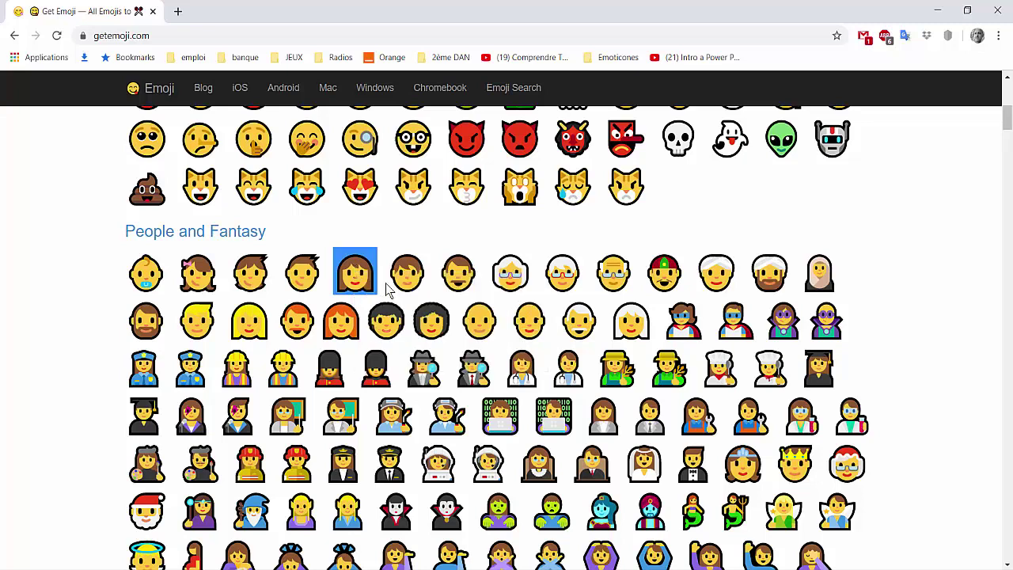
Step: Paste the woman emoji into G1 of Emoji1.xlsx and shrink it to font size 20
{"action": "left_click", "coordinate": [309, 549]}
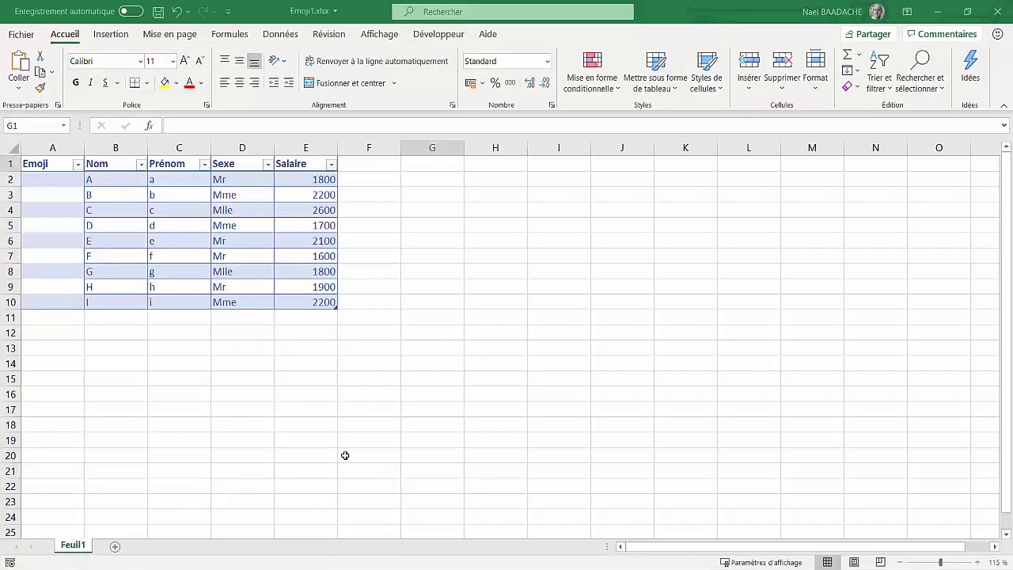
{"action": "left_click", "coordinate": [438, 165]}
{"action": "right_click", "coordinate": [437, 164]}
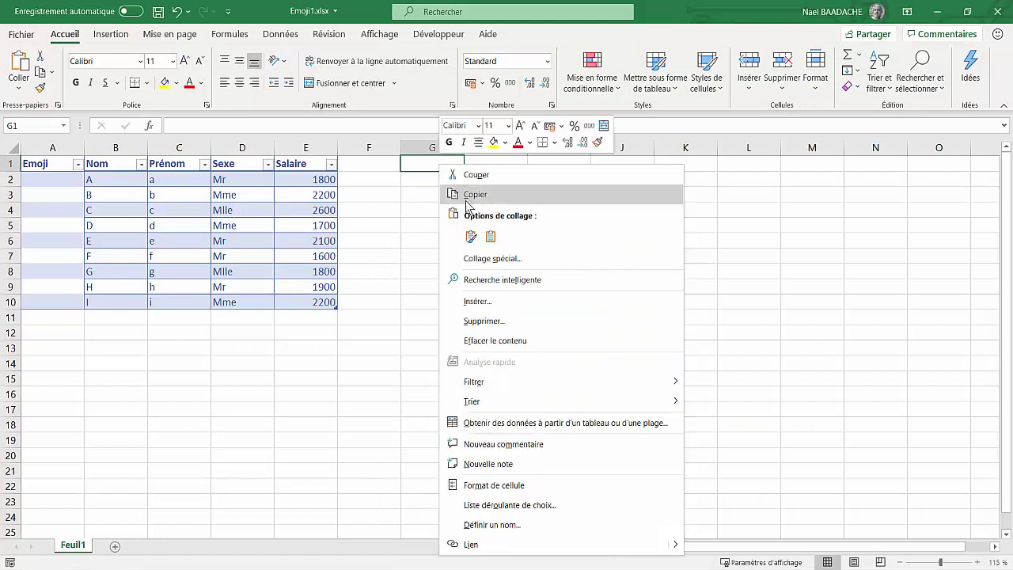
{"action": "left_click", "coordinate": [469, 236]}
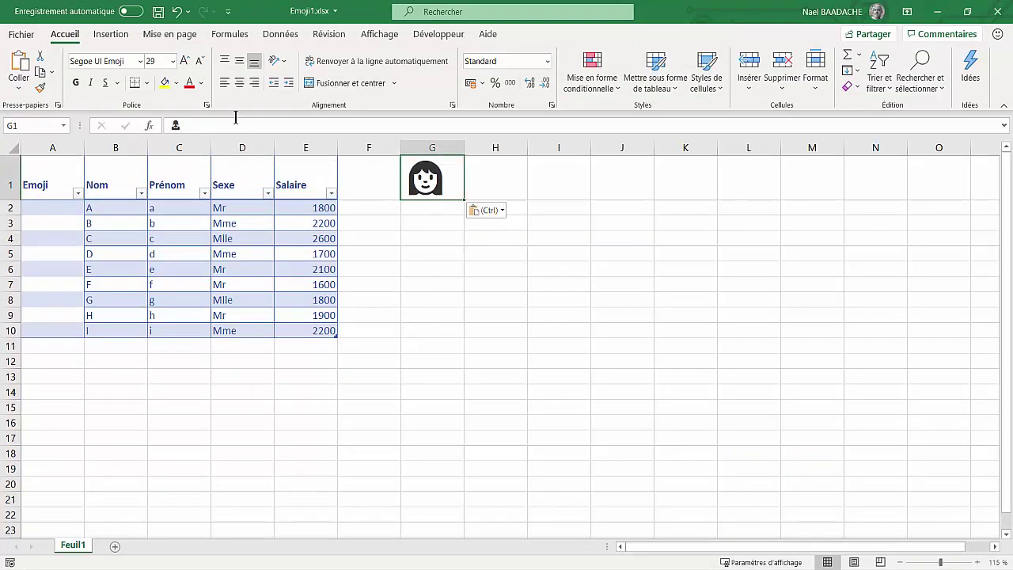
{"action": "left_click", "coordinate": [201, 62]}
{"action": "left_click", "coordinate": [201, 62]}
{"action": "left_click", "coordinate": [201, 62]}
{"action": "left_click", "coordinate": [201, 61]}
{"action": "left_click", "coordinate": [201, 61]}
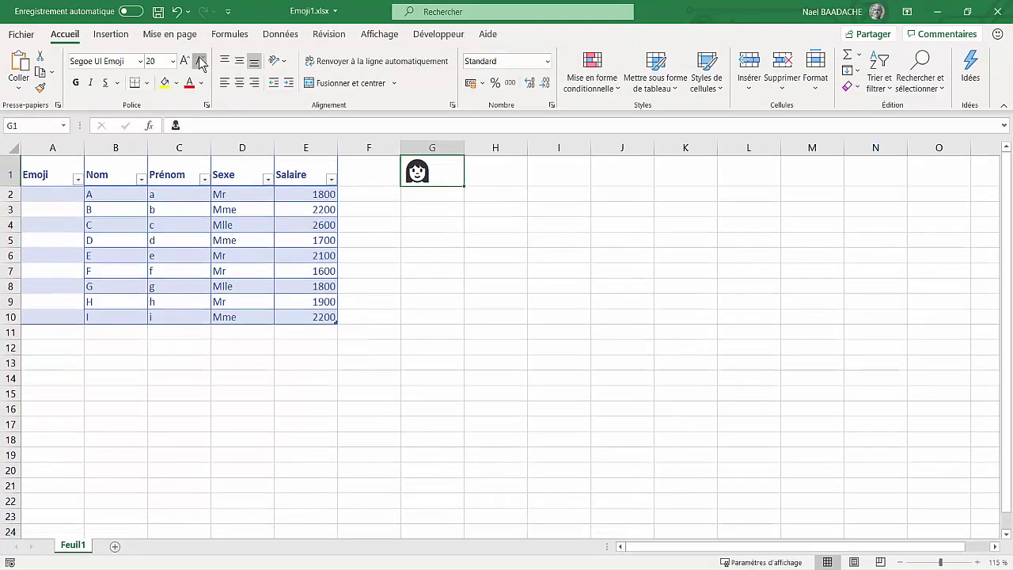
{"action": "left_click", "coordinate": [201, 61]}
{"action": "left_click", "coordinate": [440, 192]}
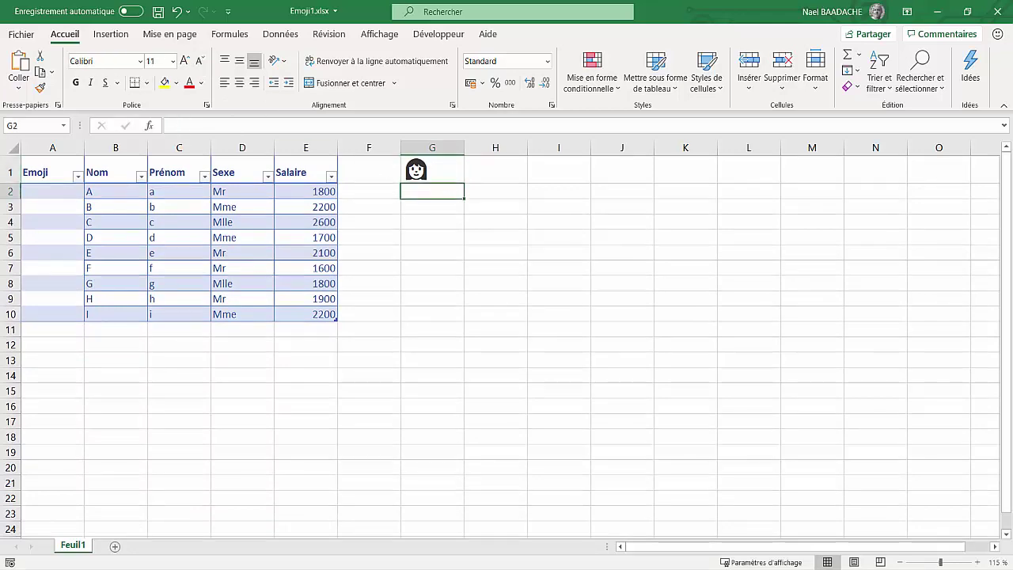
{"action": "key", "text": "alt+Tab"}
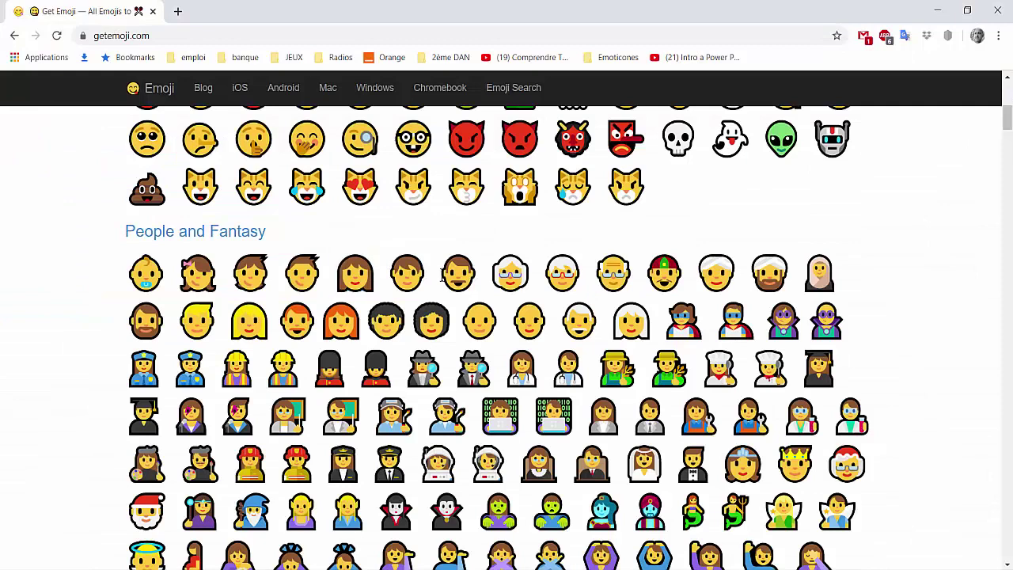
Step: Copy the man emoji beside the woman emoji on getemoji.com and return to Emoji1.xlsx
{"action": "left_click_drag", "start_coordinate": [444, 275], "coordinate": [462, 275]}
{"action": "key", "text": "ctrl+c"}
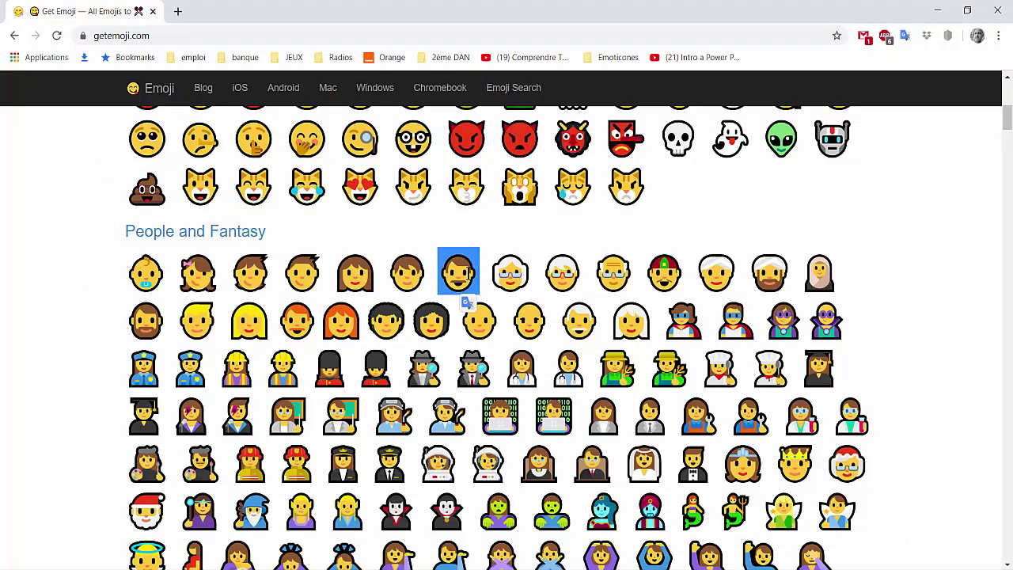
{"action": "right_click", "coordinate": [467, 271]}
{"action": "left_click", "coordinate": [513, 286]}
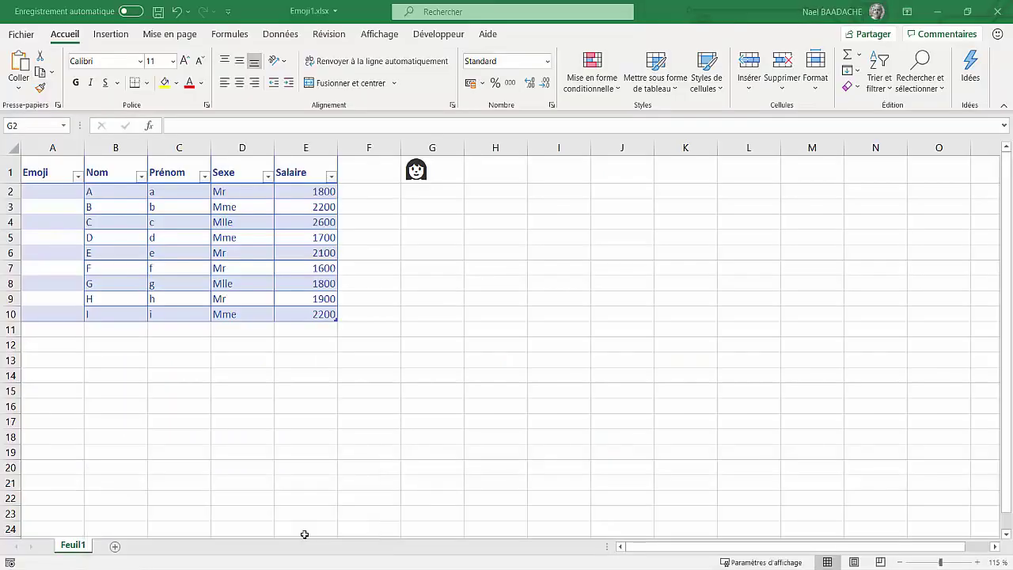
{"action": "left_click", "coordinate": [300, 514]}
Step: Paste the man emoji into G2 and shrink it with Decrease Font Size
{"action": "right_click", "coordinate": [439, 195]}
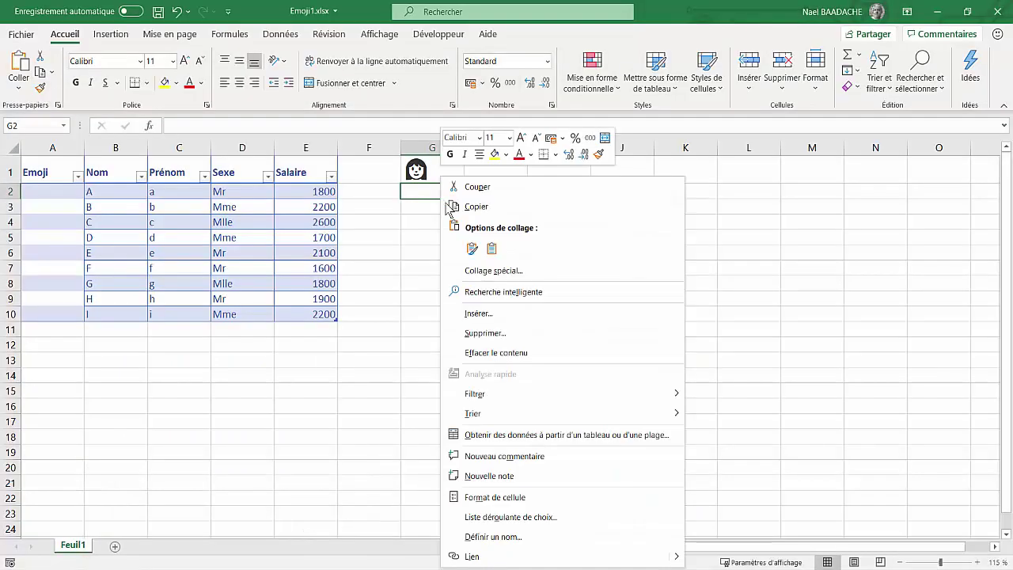
{"action": "left_click", "coordinate": [470, 250]}
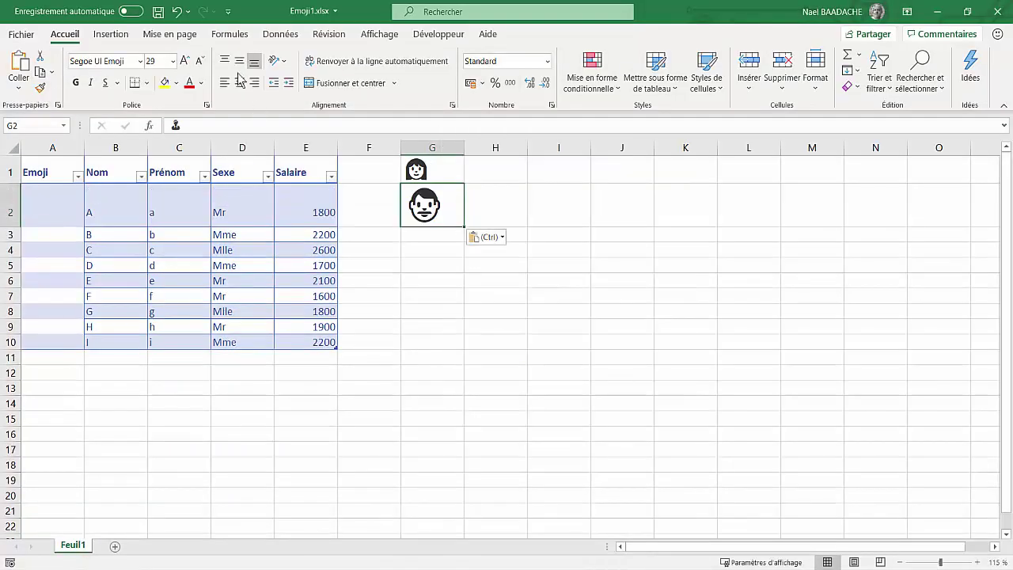
{"action": "left_click", "coordinate": [199, 62]}
{"action": "left_click", "coordinate": [200, 62]}
{"action": "left_click", "coordinate": [200, 61]}
{"action": "left_click", "coordinate": [199, 61]}
{"action": "left_click", "coordinate": [199, 62]}
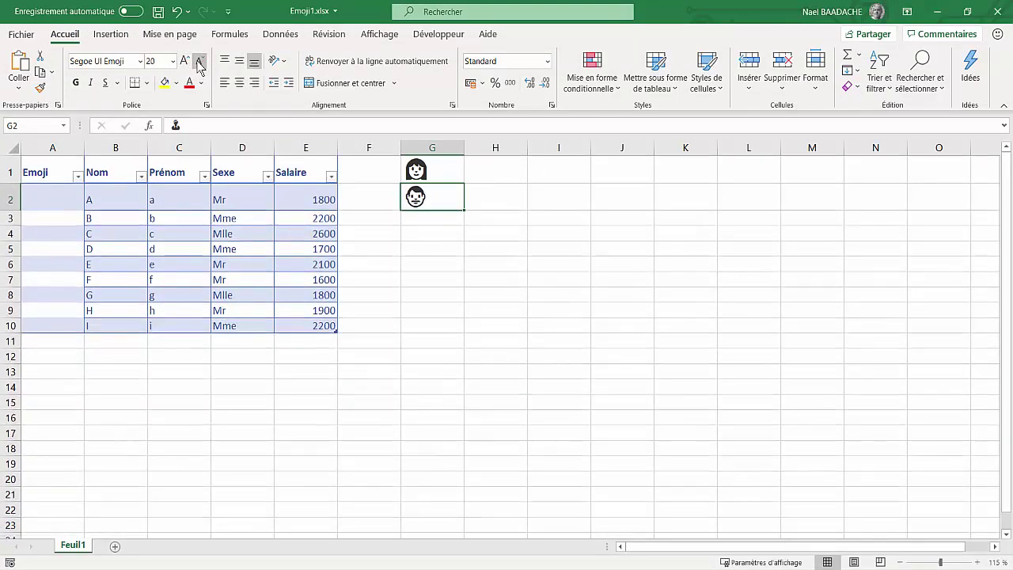
{"action": "left_click", "coordinate": [199, 62]}
{"action": "left_click", "coordinate": [200, 62]}
Step: Reduce the woman emoji in G1 to font size 16
{"action": "left_click", "coordinate": [432, 172]}
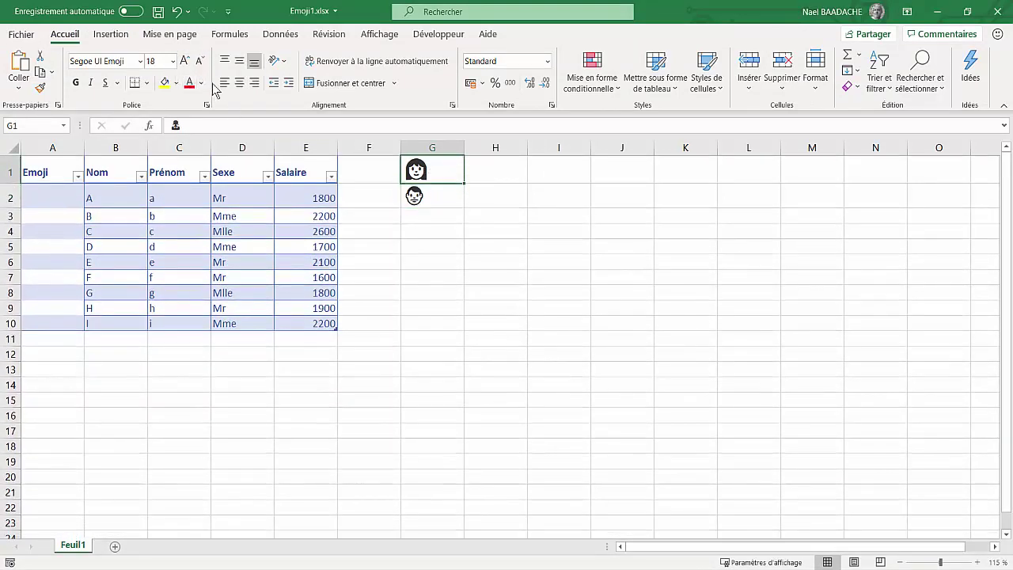
{"action": "left_click", "coordinate": [199, 61]}
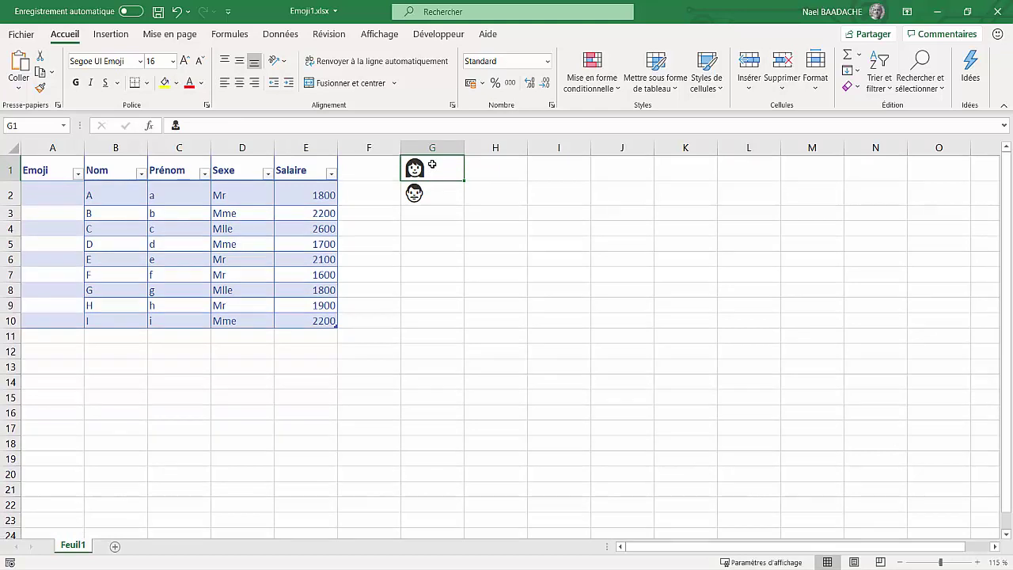
{"action": "left_click_drag", "start_coordinate": [430, 179], "coordinate": [430, 188]}
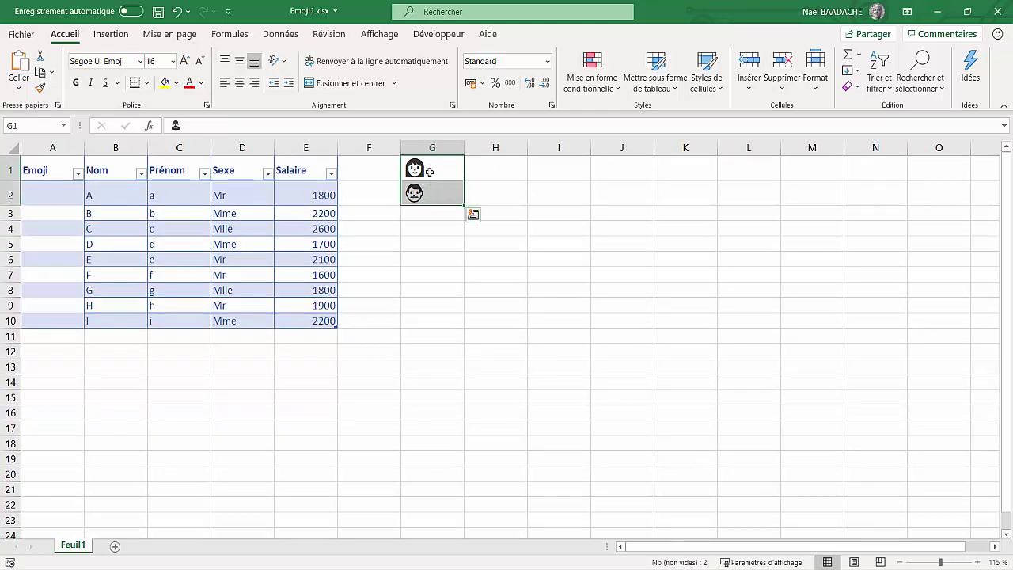
{"action": "left_click", "coordinate": [429, 172]}
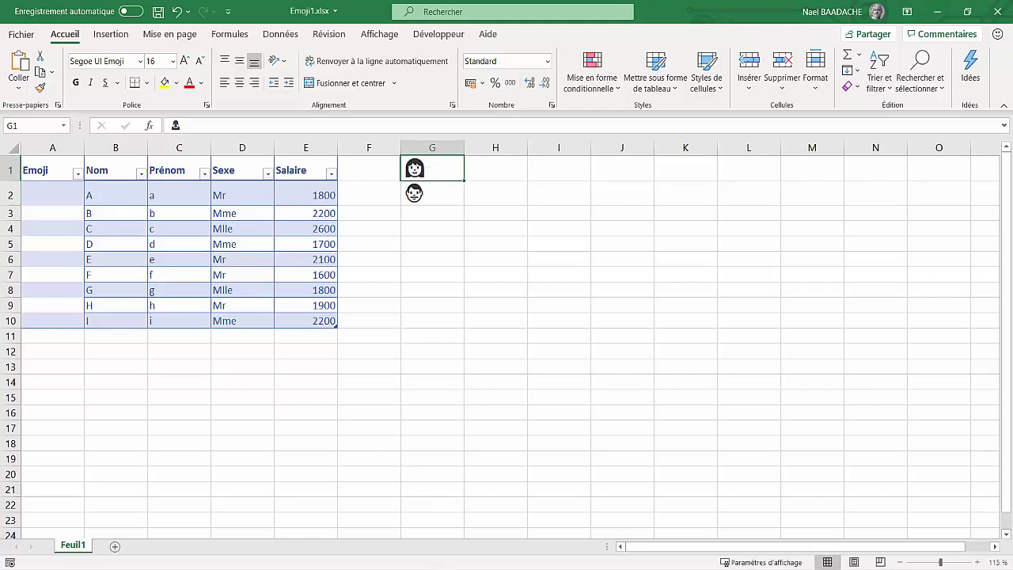
{"action": "key", "text": "alt+Tab"}
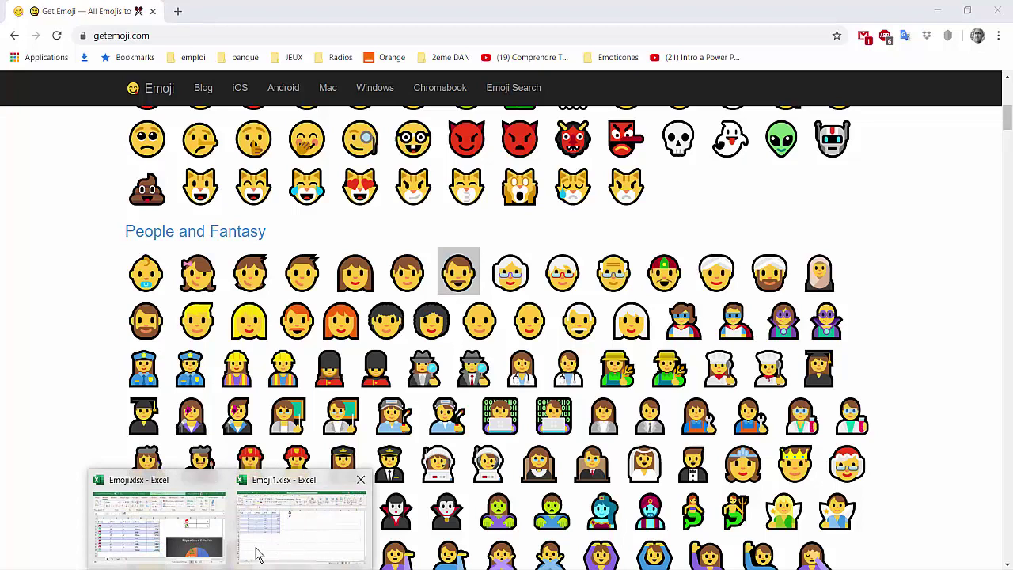
{"action": "left_click", "coordinate": [290, 546]}
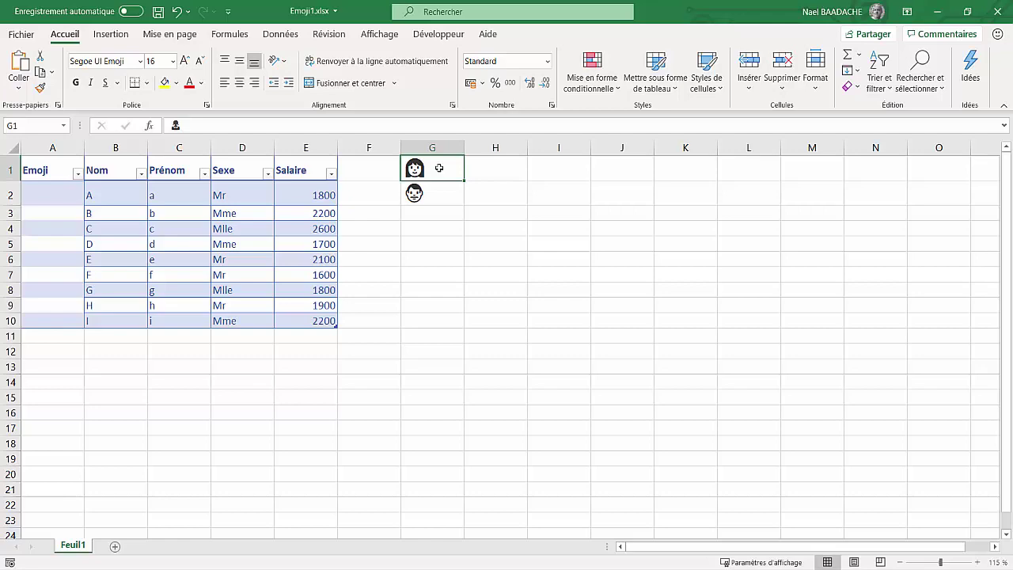
Step: Colour the woman emoji in G1 green through Format Cells
{"action": "right_click", "coordinate": [439, 168]}
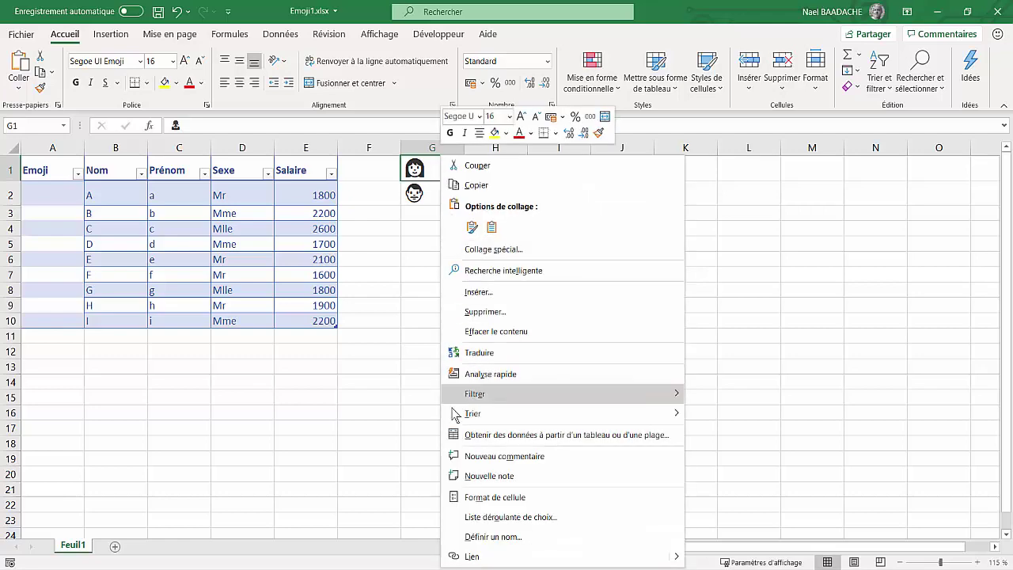
{"action": "left_click", "coordinate": [483, 497]}
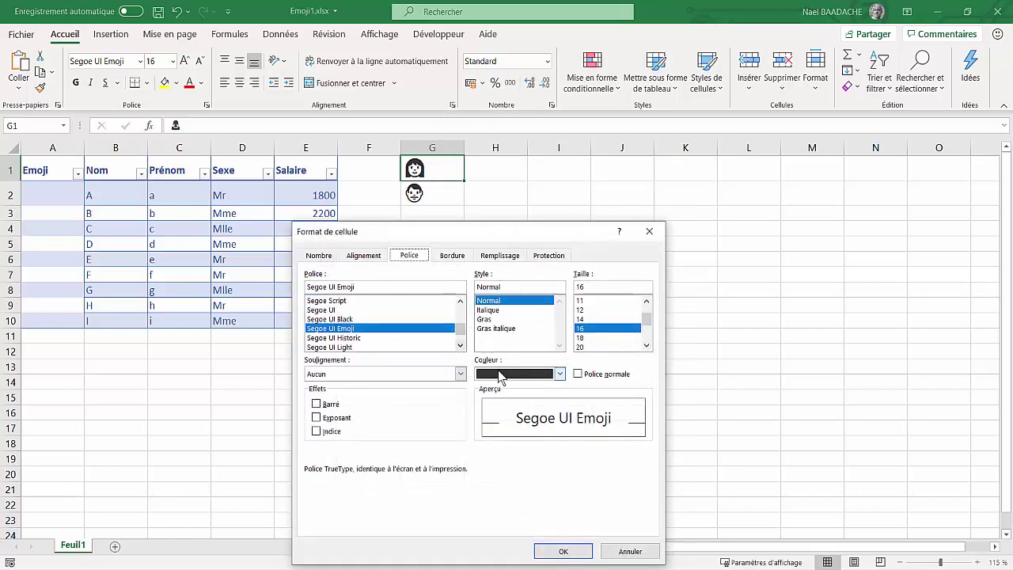
{"action": "left_click", "coordinate": [561, 374]}
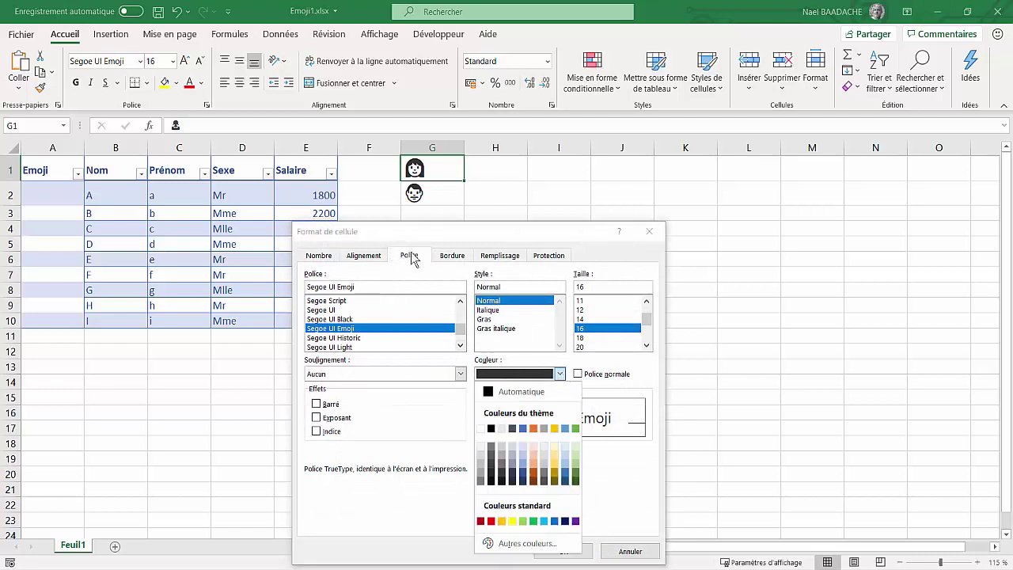
{"action": "left_click", "coordinate": [532, 521]}
{"action": "left_click", "coordinate": [563, 552]}
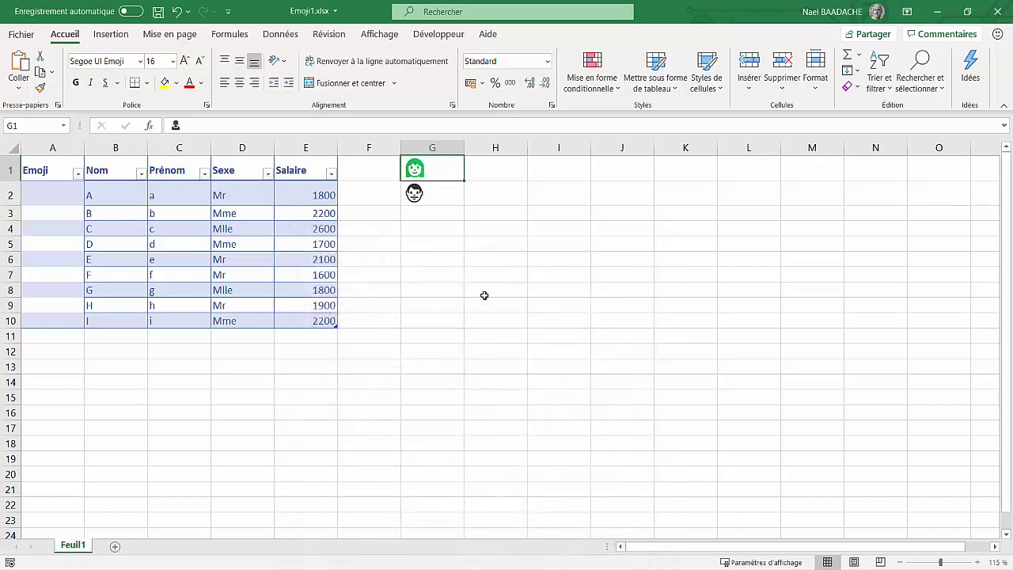
Step: Colour the man emoji in G2 red through Format Cells
{"action": "left_click", "coordinate": [437, 199]}
{"action": "right_click", "coordinate": [437, 199]}
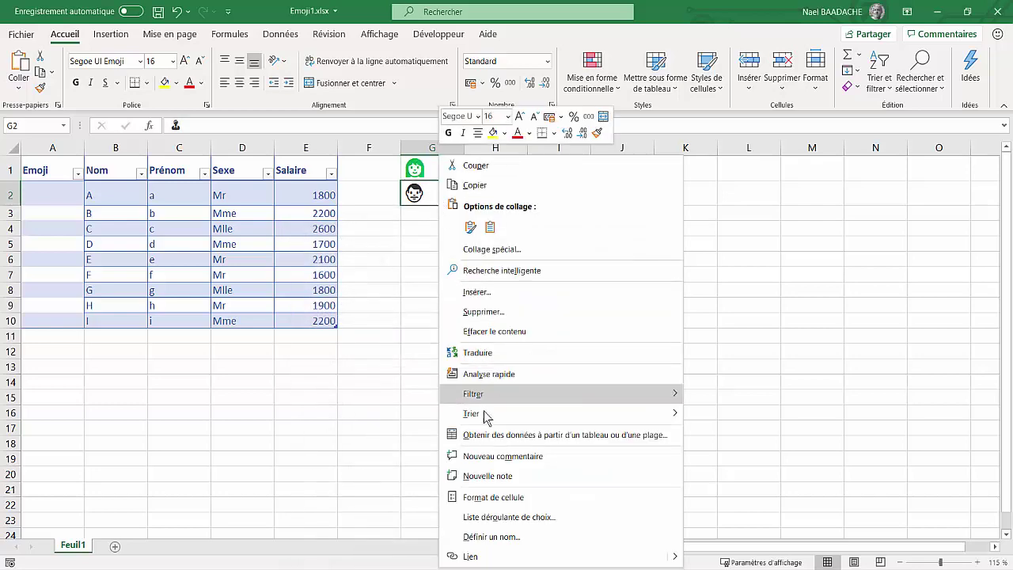
{"action": "left_click", "coordinate": [486, 497]}
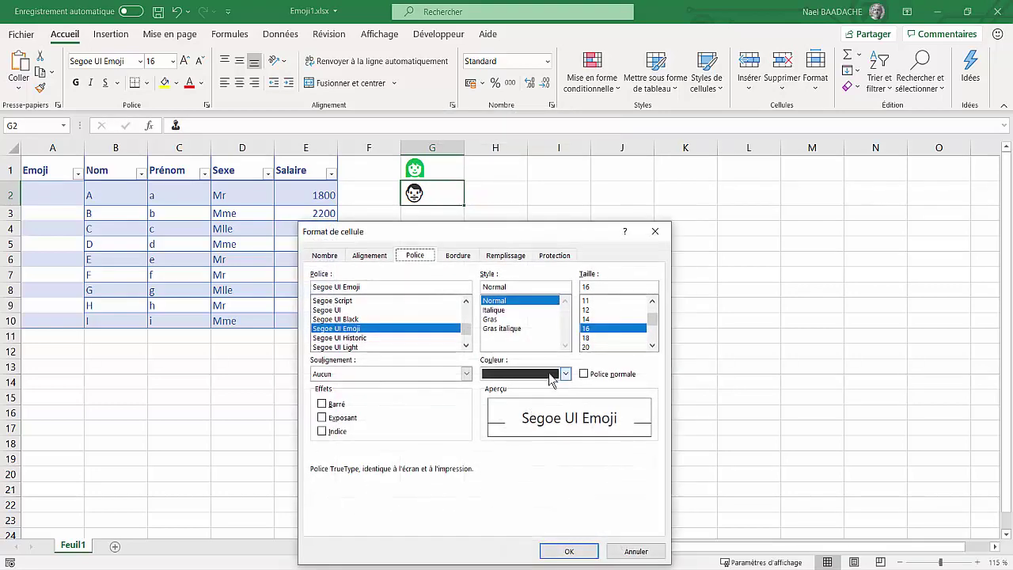
{"action": "left_click", "coordinate": [566, 373]}
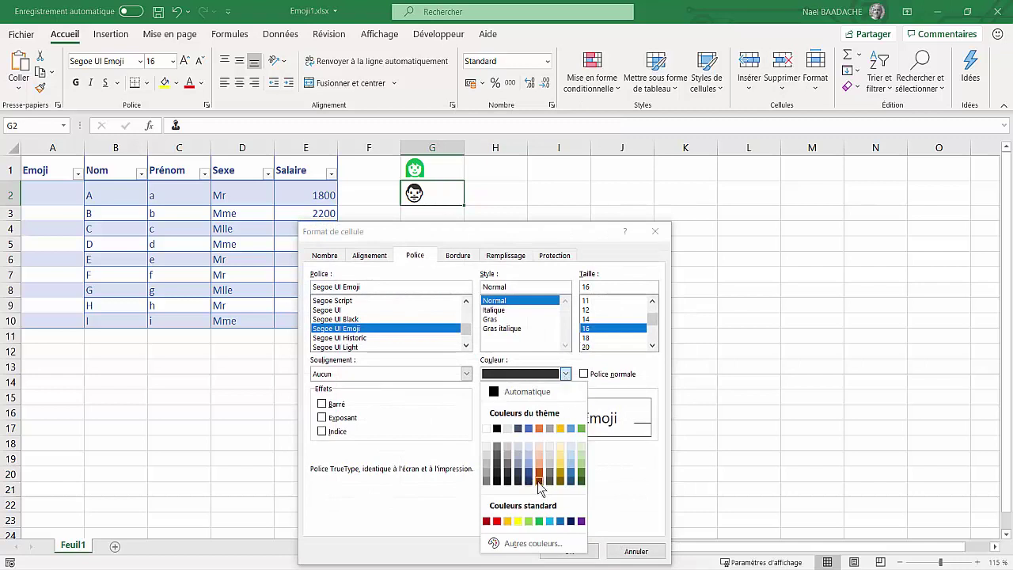
{"action": "left_click", "coordinate": [497, 521]}
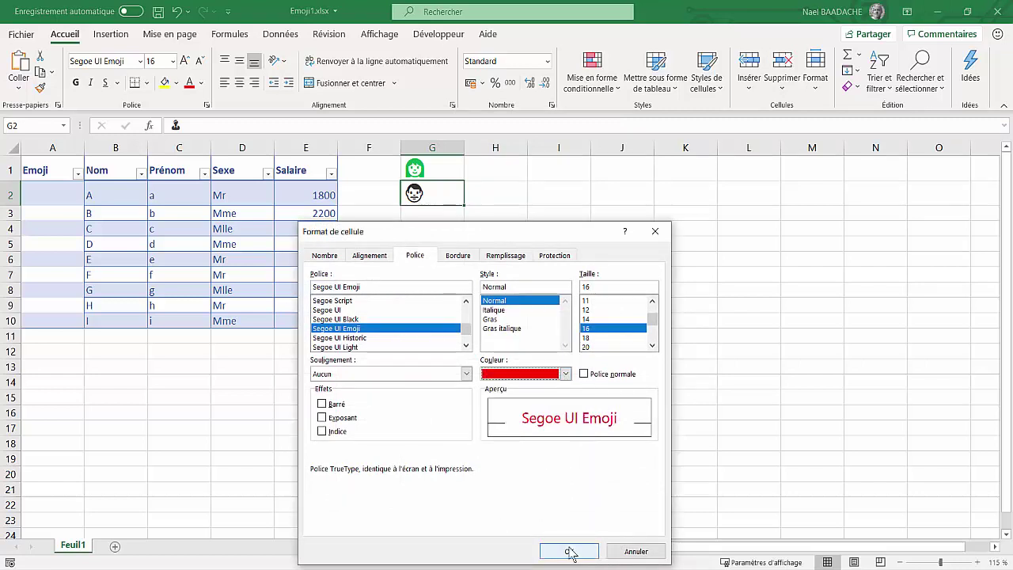
{"action": "left_click", "coordinate": [570, 551]}
Step: Centre both emojis in G1:G2
{"action": "left_click_drag", "start_coordinate": [427, 168], "coordinate": [416, 194]}
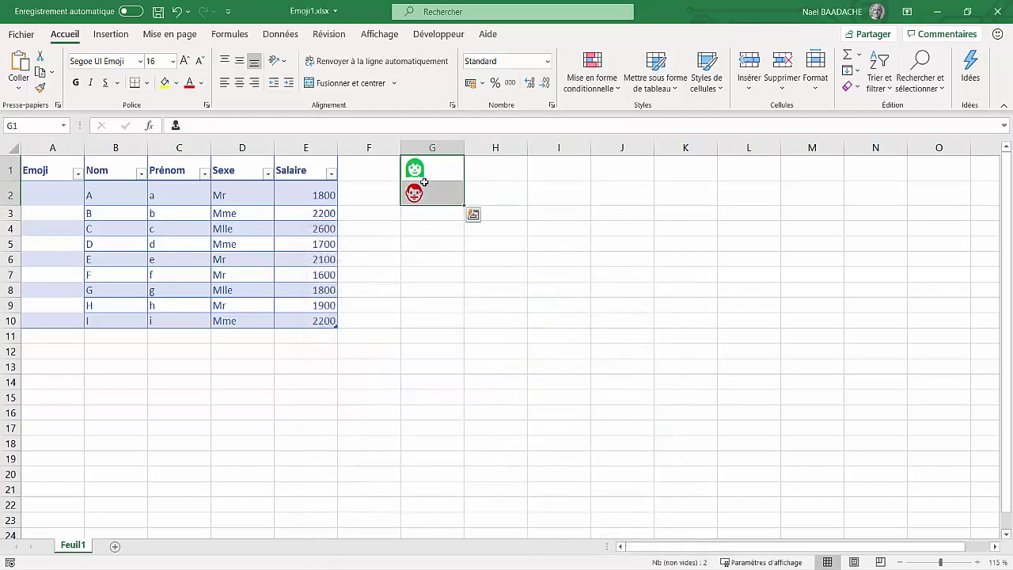
{"action": "left_click", "coordinate": [239, 82]}
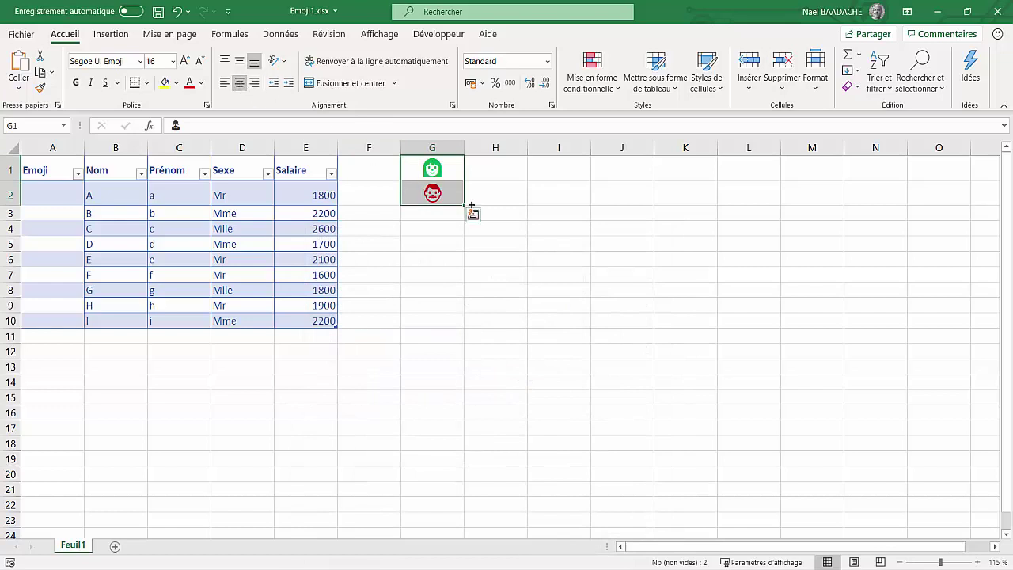
{"action": "left_click", "coordinate": [448, 163]}
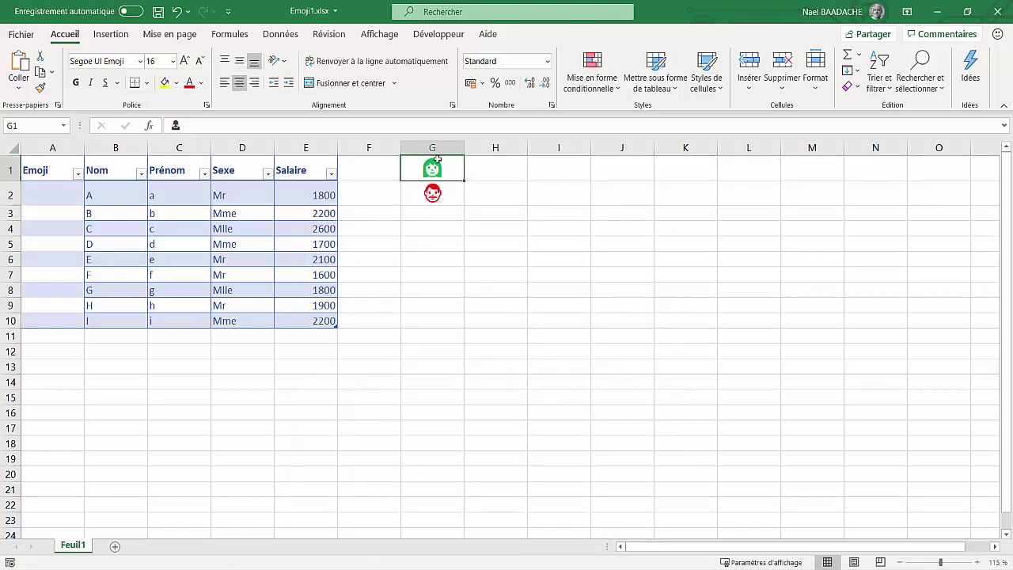
{"action": "left_click", "coordinate": [443, 194]}
Step: Select the Emoji cells A2 through A10
{"action": "left_click", "coordinate": [51, 193]}
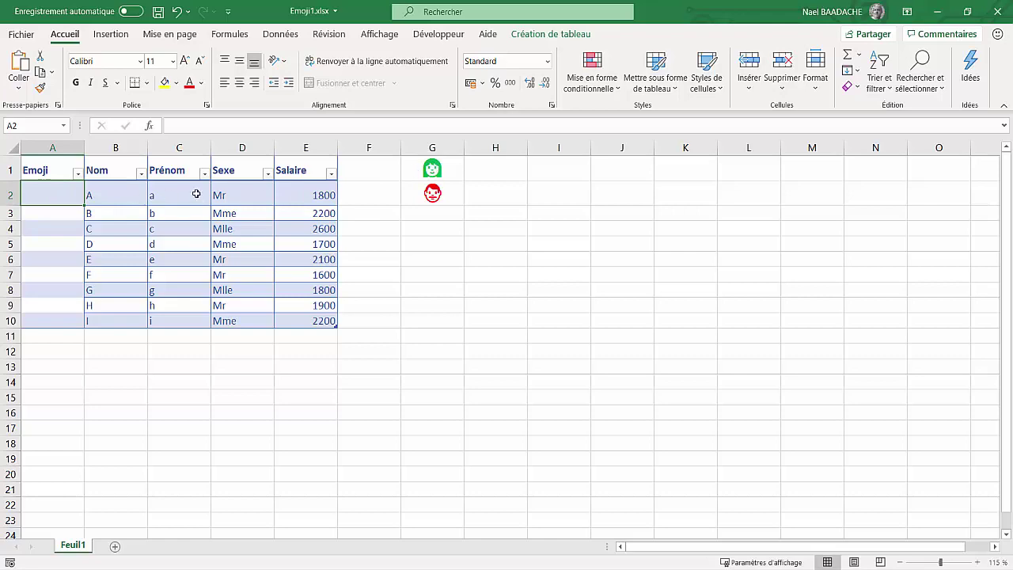
{"action": "left_click", "coordinate": [226, 216]}
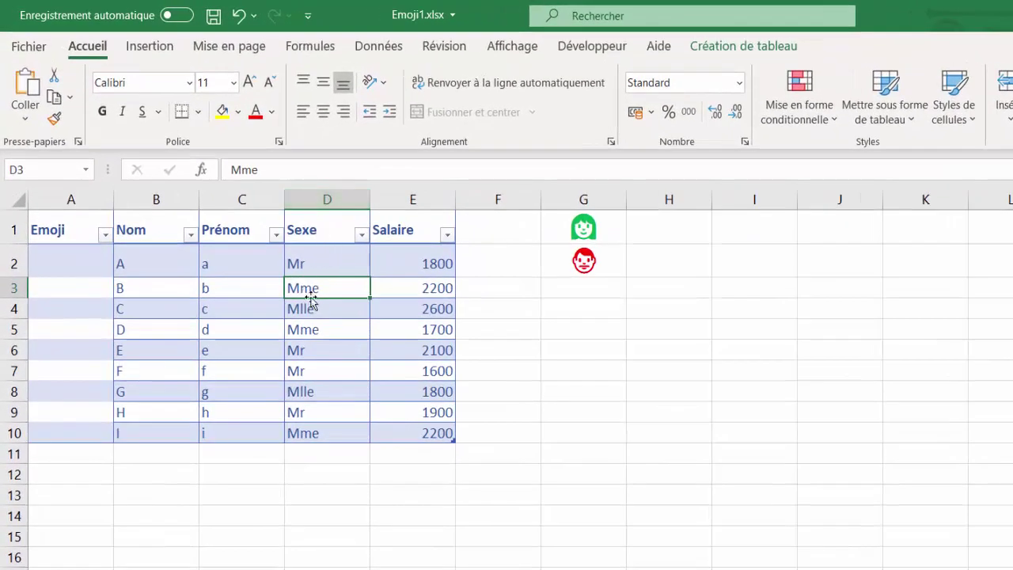
{"action": "left_click", "coordinate": [568, 264]}
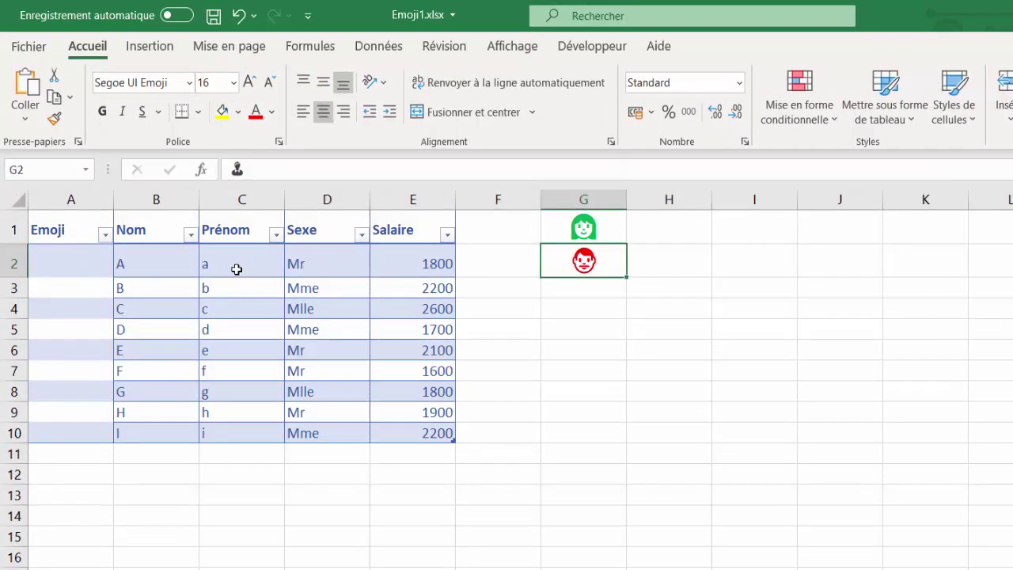
{"action": "left_click", "coordinate": [321, 264]}
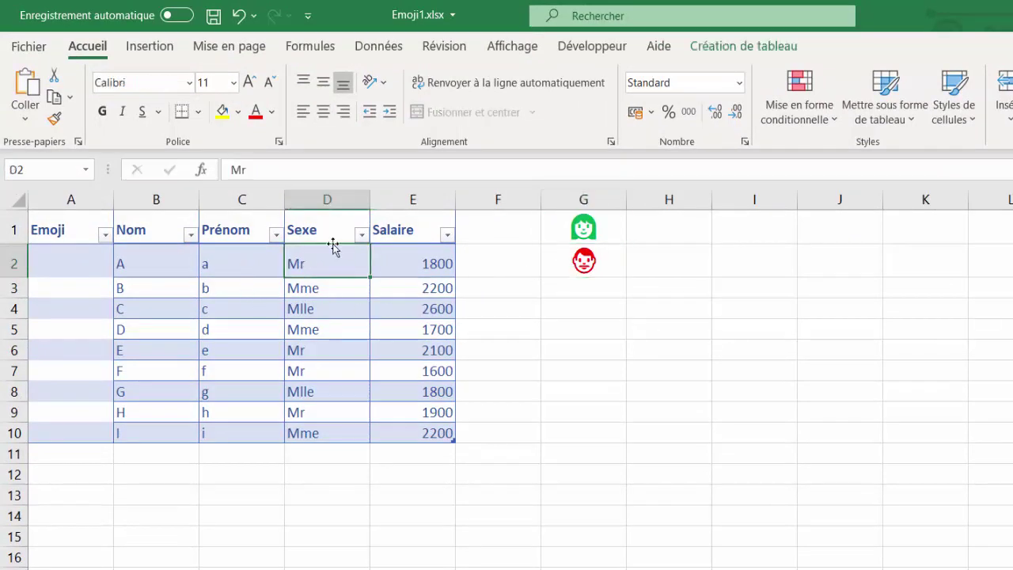
{"action": "left_click", "coordinate": [73, 253]}
{"action": "left_click_drag", "start_coordinate": [74, 252], "coordinate": [75, 432]}
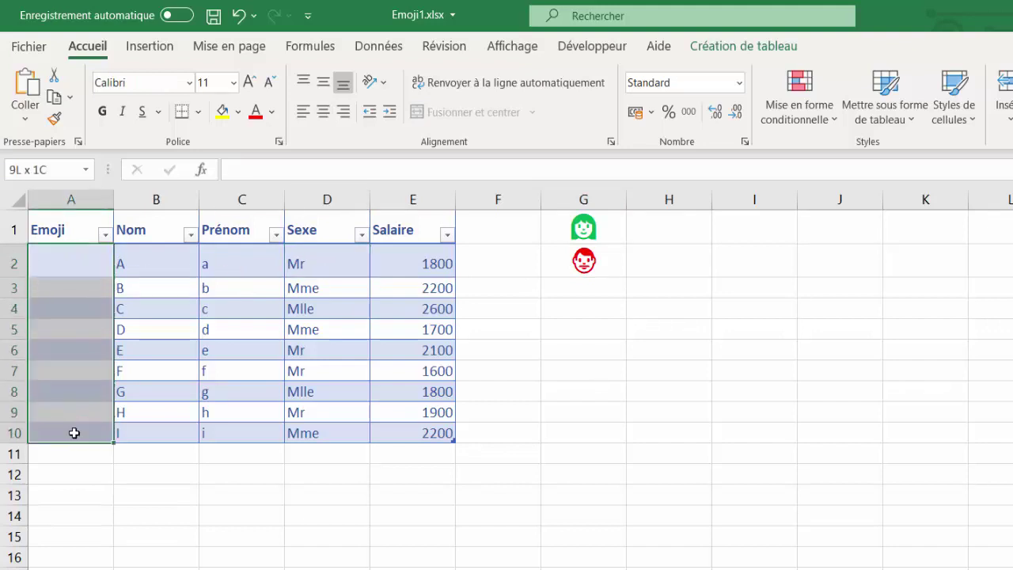
Step: Fill A2:A10 at once with =SI(OU(D2="Mlle";D2="Mme");$G$1;$G$2)
{"action": "type", "text": "="}
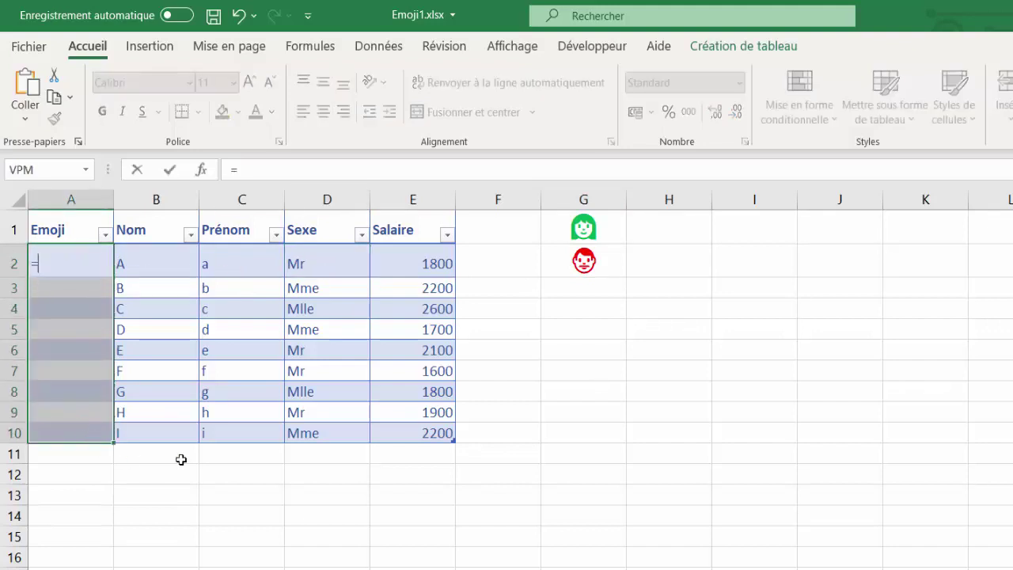
{"action": "type", "text": "si("}
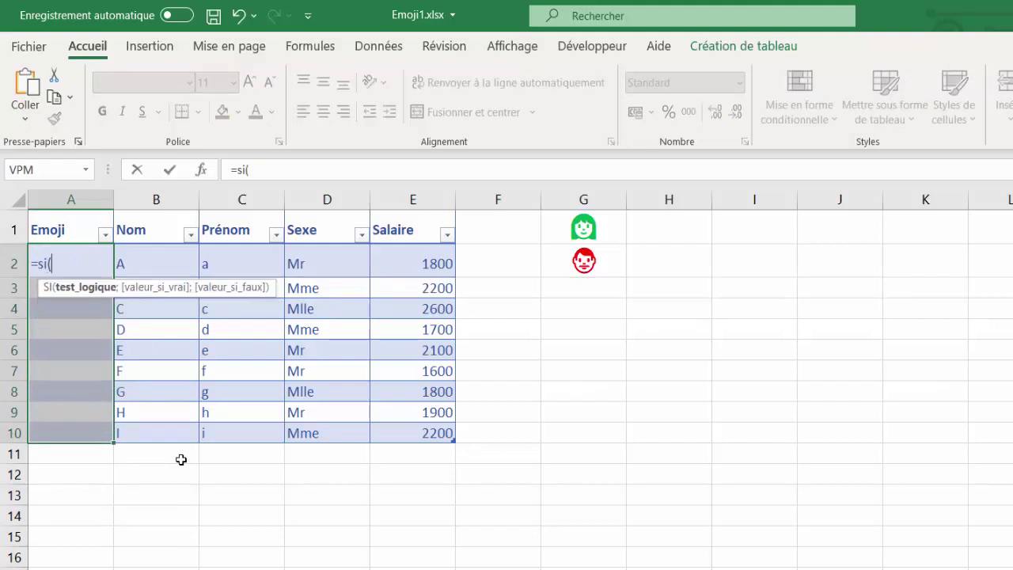
{"action": "type", "text": "ou"}
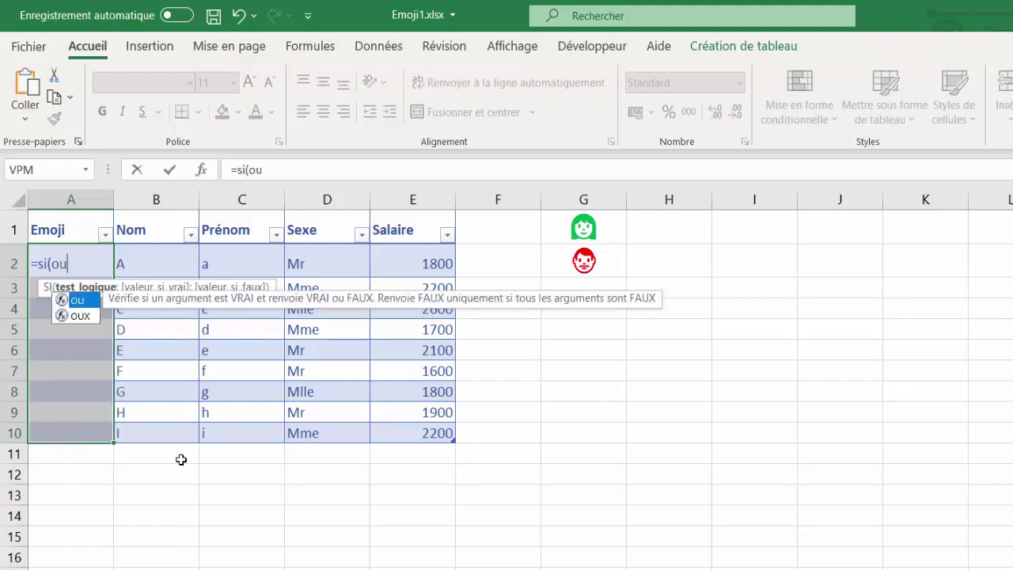
{"action": "type", "text": "("}
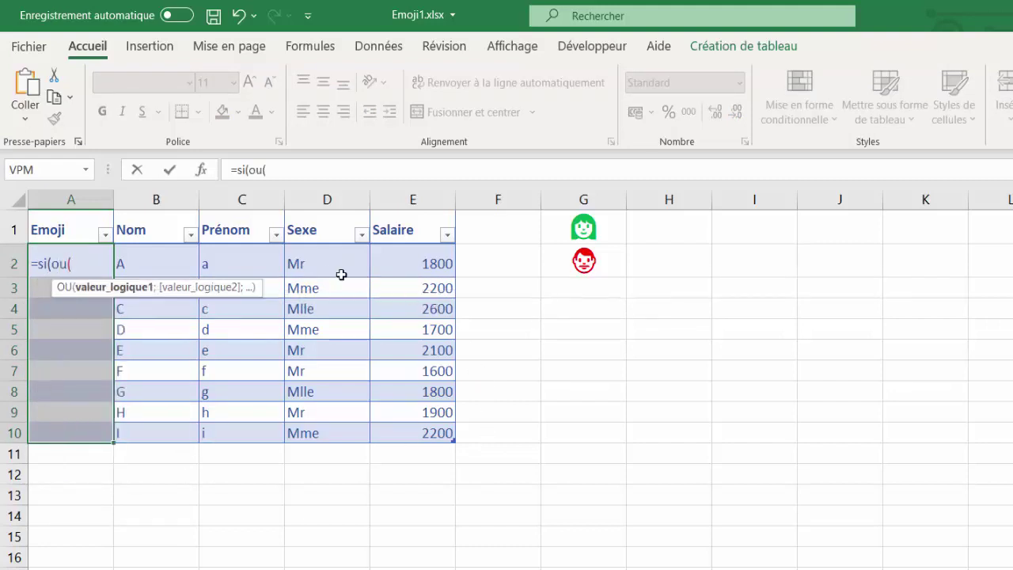
{"action": "left_click", "coordinate": [297, 265]}
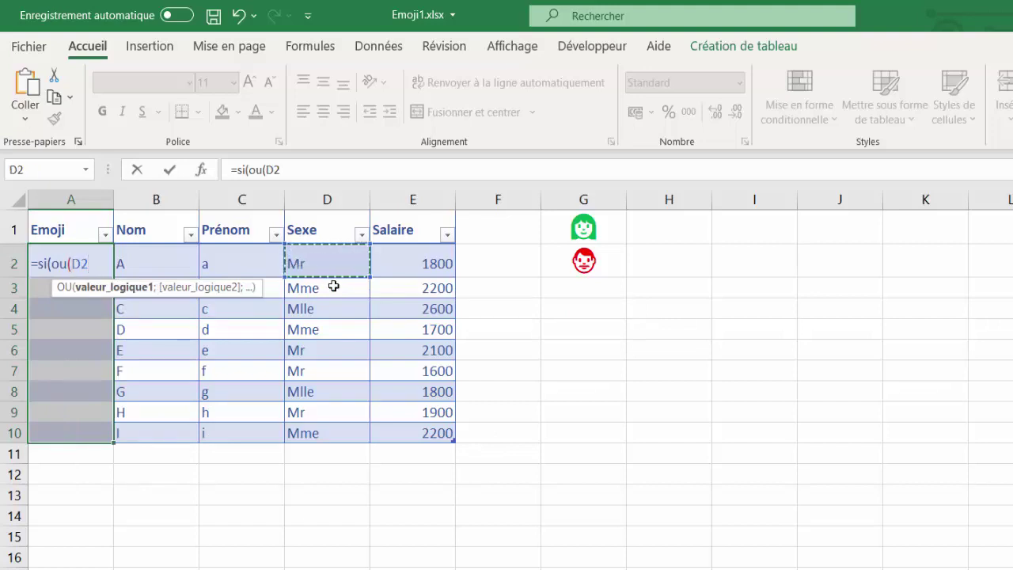
{"action": "type", "text": "=\""}
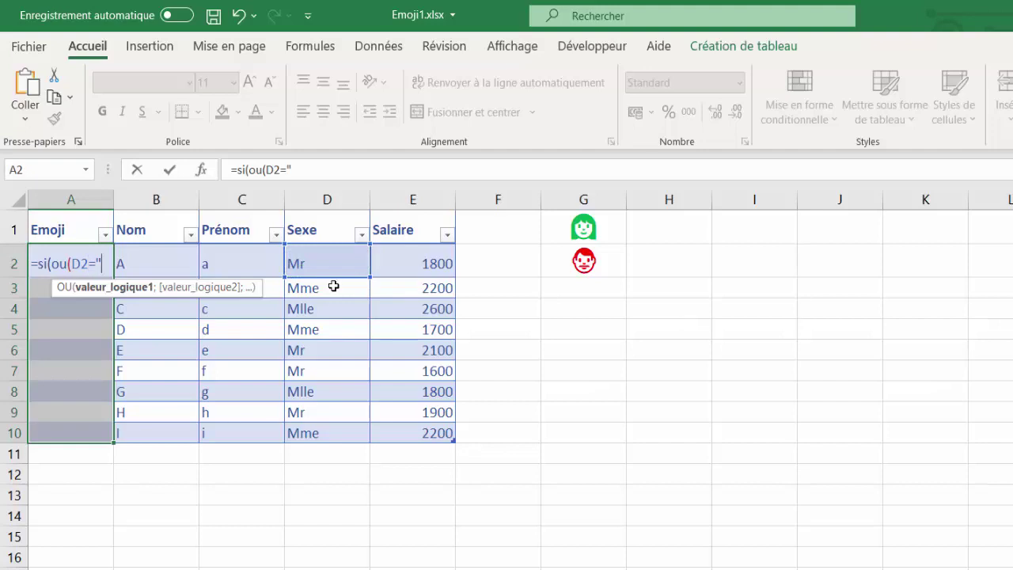
{"action": "type", "text": "Mlle\""}
{"action": "type", "text": ";"}
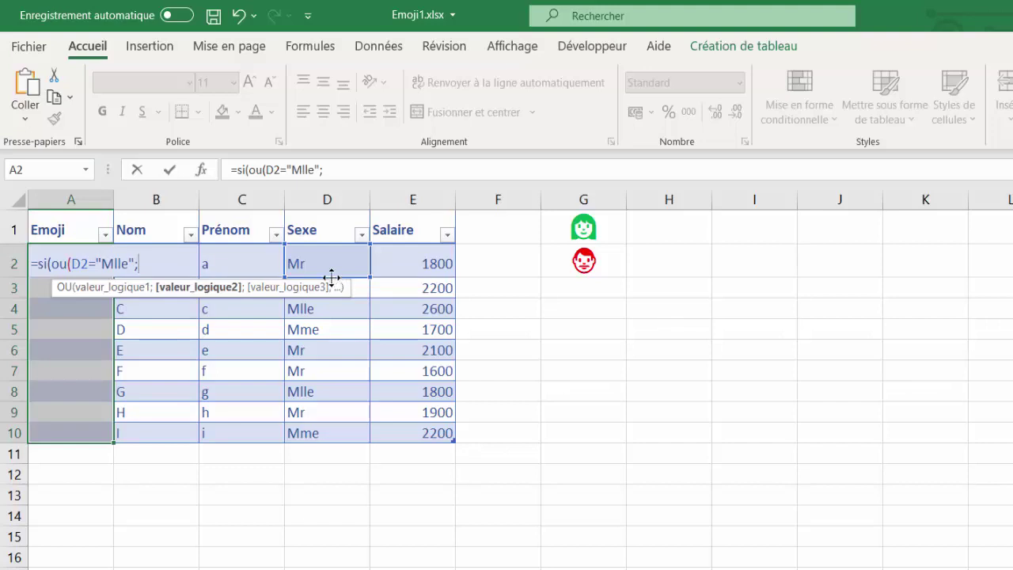
{"action": "left_click", "coordinate": [316, 267]}
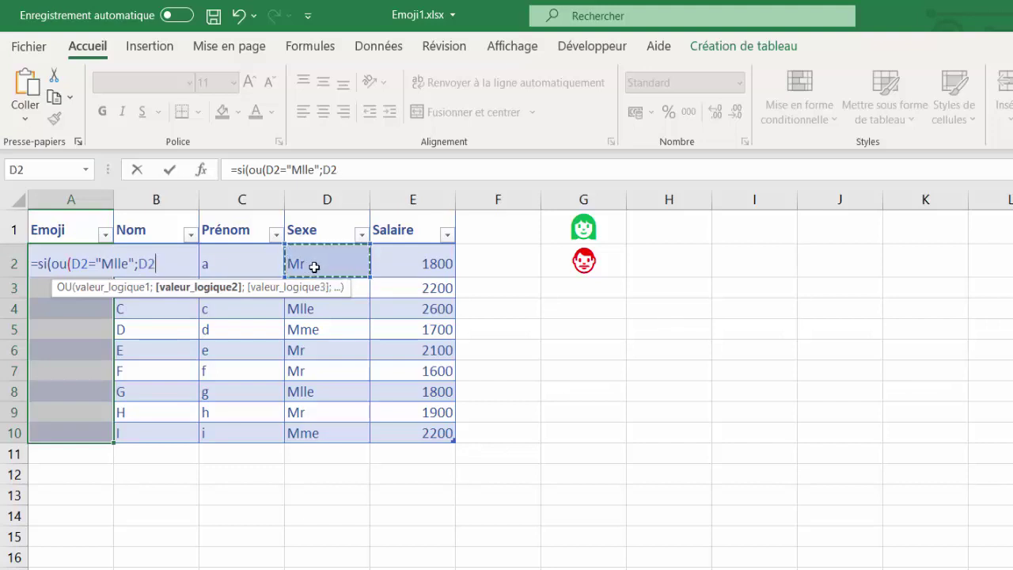
{"action": "type", "text": "="}
{"action": "type", "text": "M"}
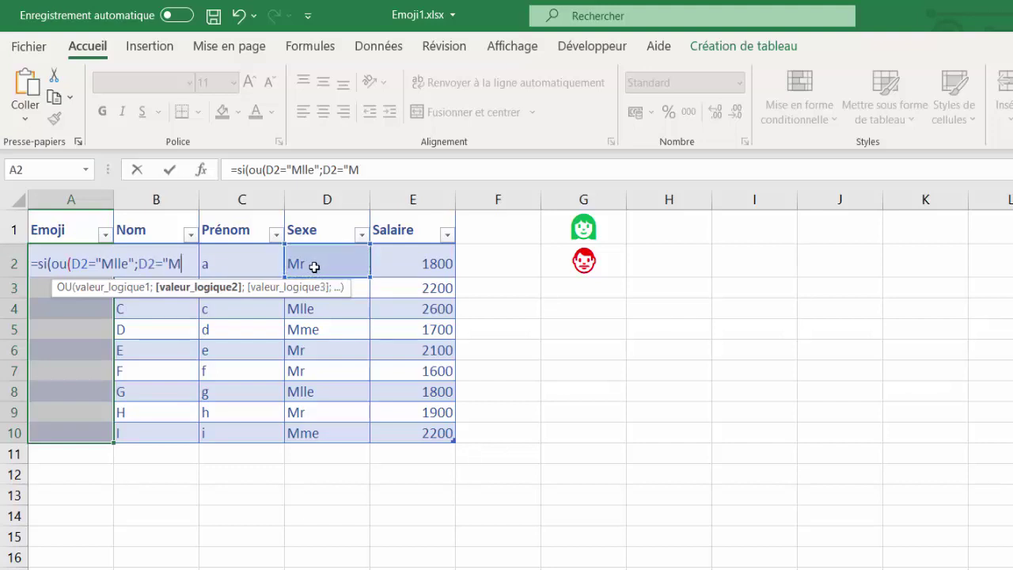
{"action": "type", "text": "mz"}
{"action": "type", "text": ")"}
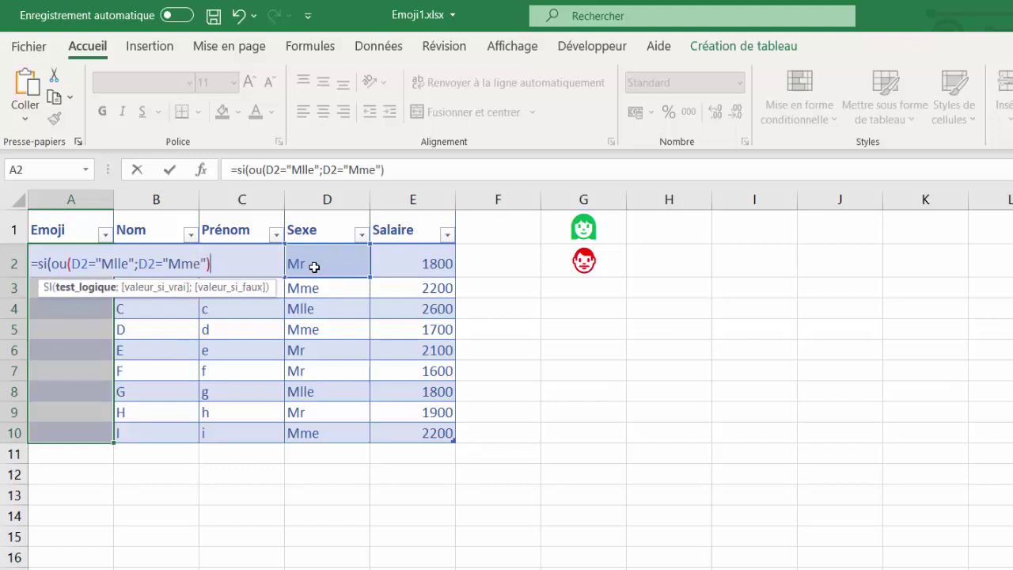
{"action": "type", "text": ";"}
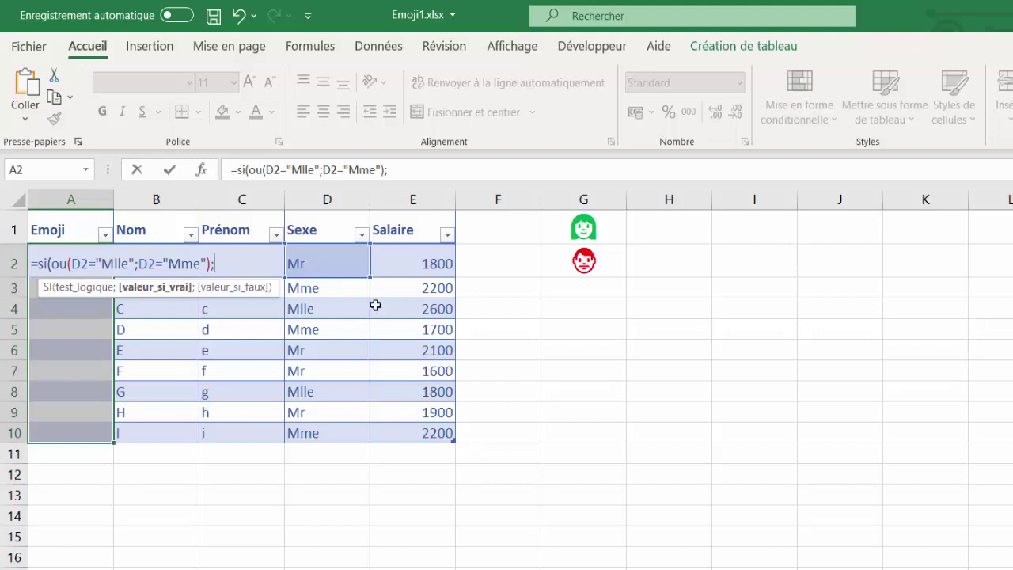
{"action": "left_click", "coordinate": [580, 227]}
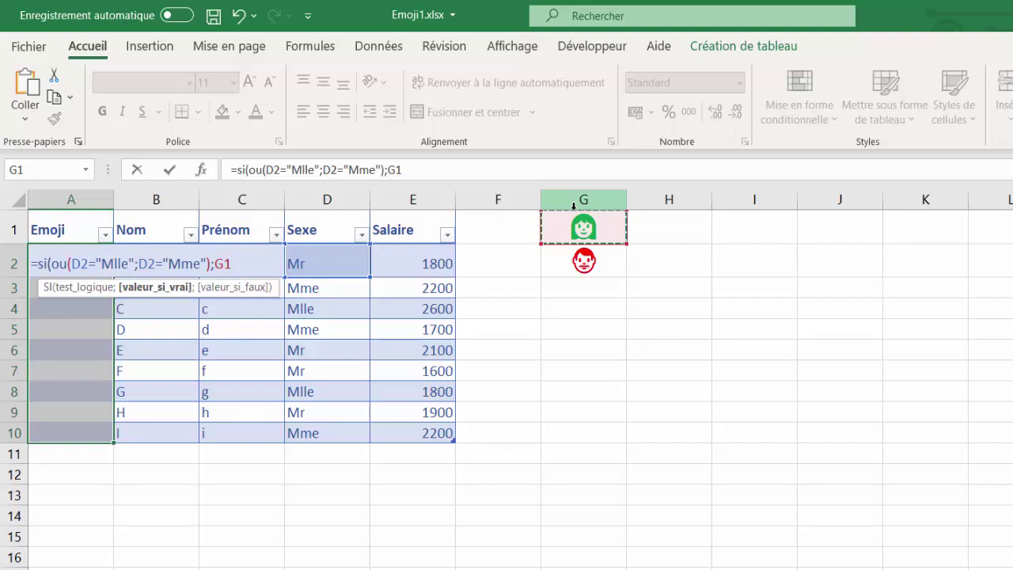
{"action": "key", "text": "F4"}
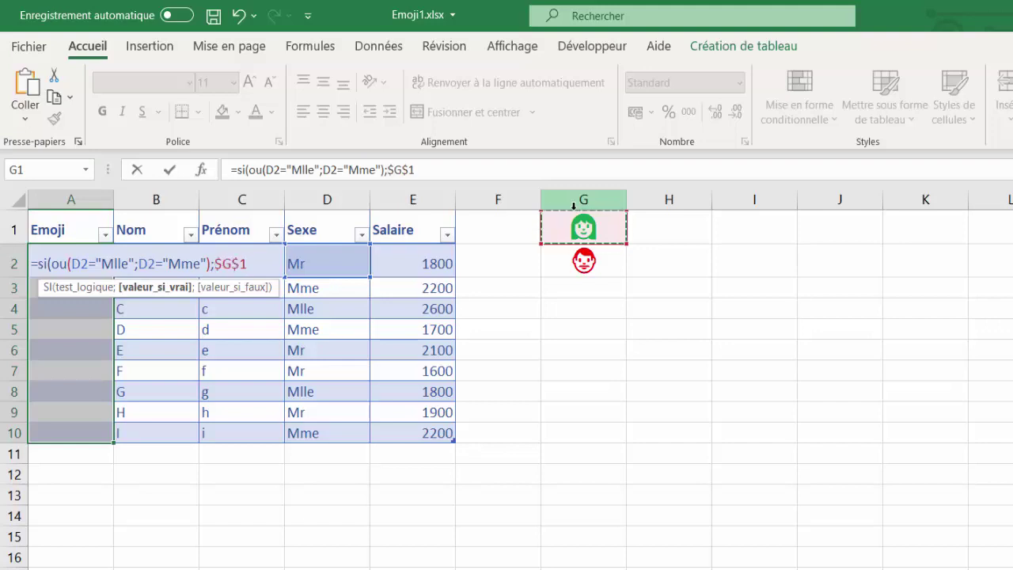
{"action": "type", "text": ";"}
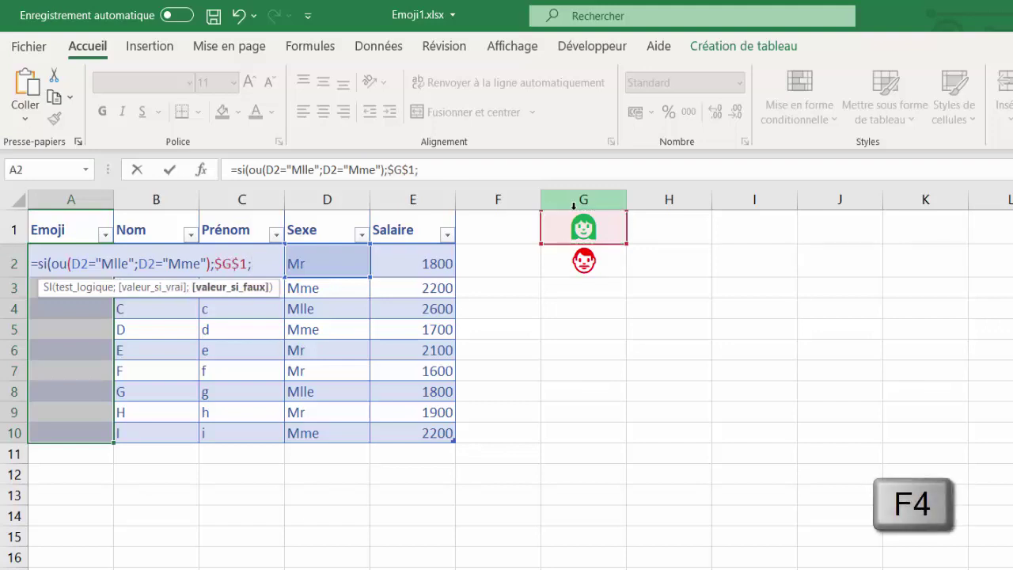
{"action": "left_click", "coordinate": [597, 261]}
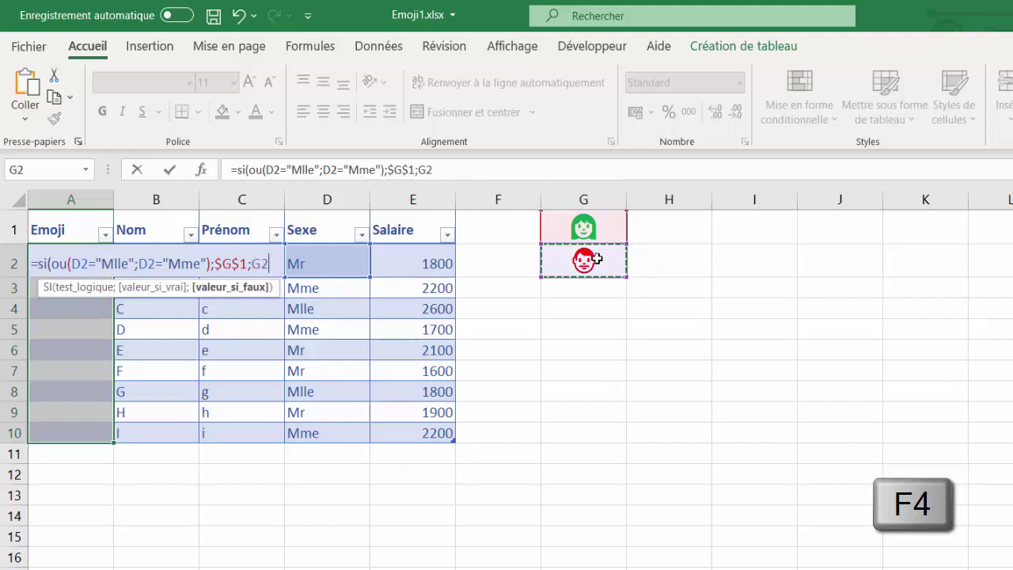
{"action": "key", "text": "F4"}
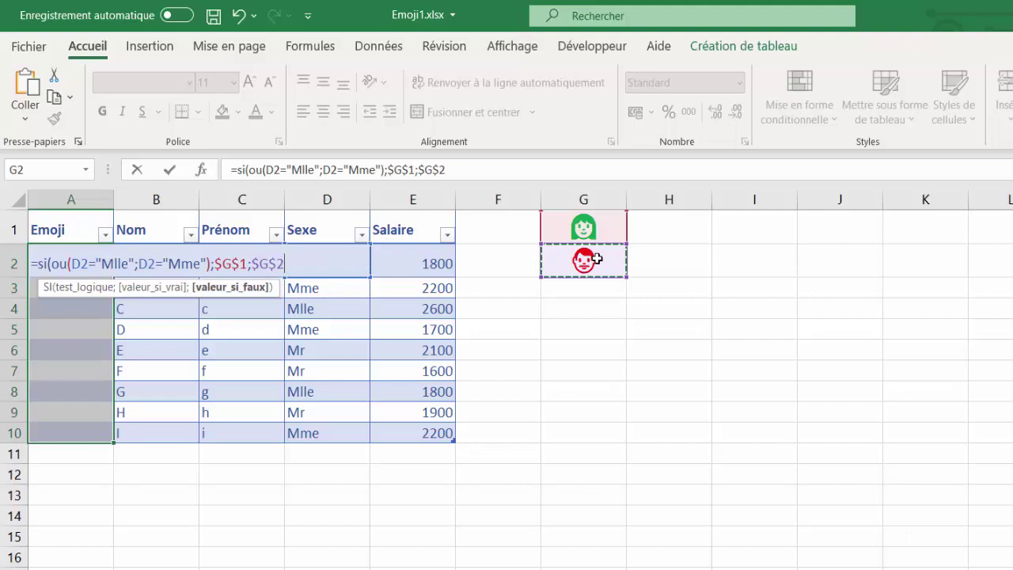
{"action": "type", "text": ")"}
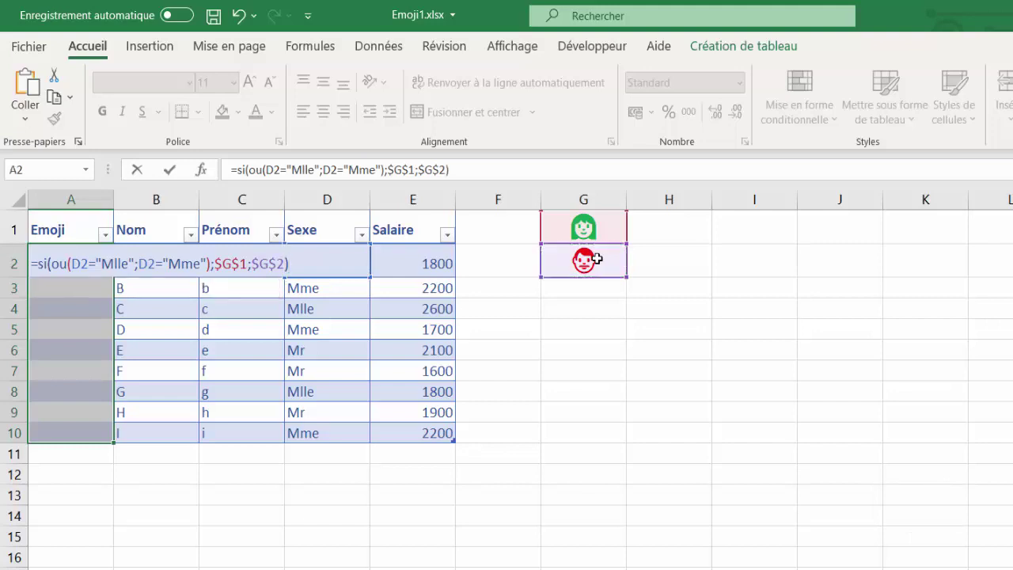
{"action": "key", "text": "Return"}
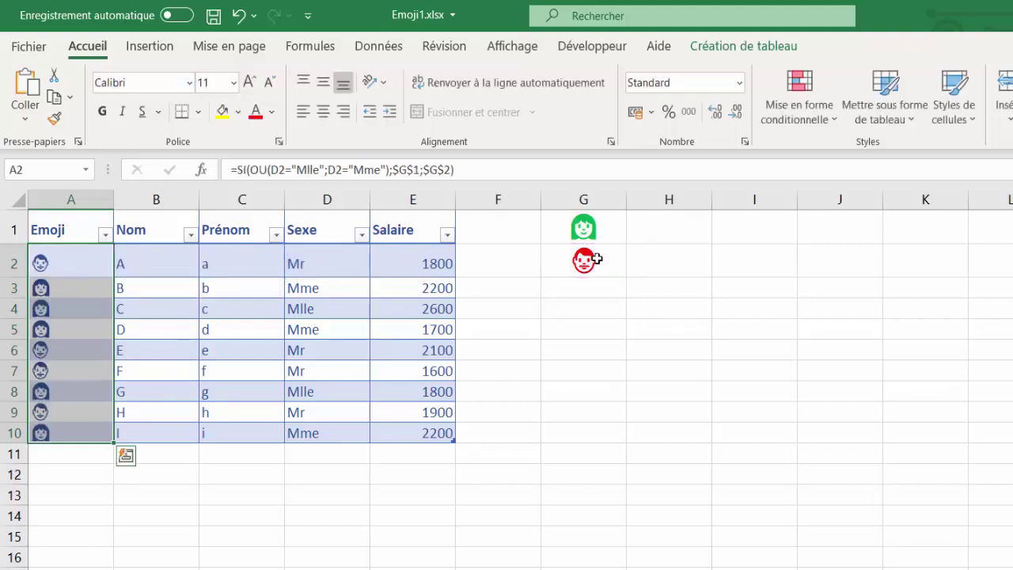
Step: Enlarge the column A emojis to size 16, centre them, and open Conditional Formatting on A2
{"action": "left_click", "coordinate": [249, 82]}
{"action": "left_click", "coordinate": [249, 82]}
{"action": "left_click", "coordinate": [248, 82]}
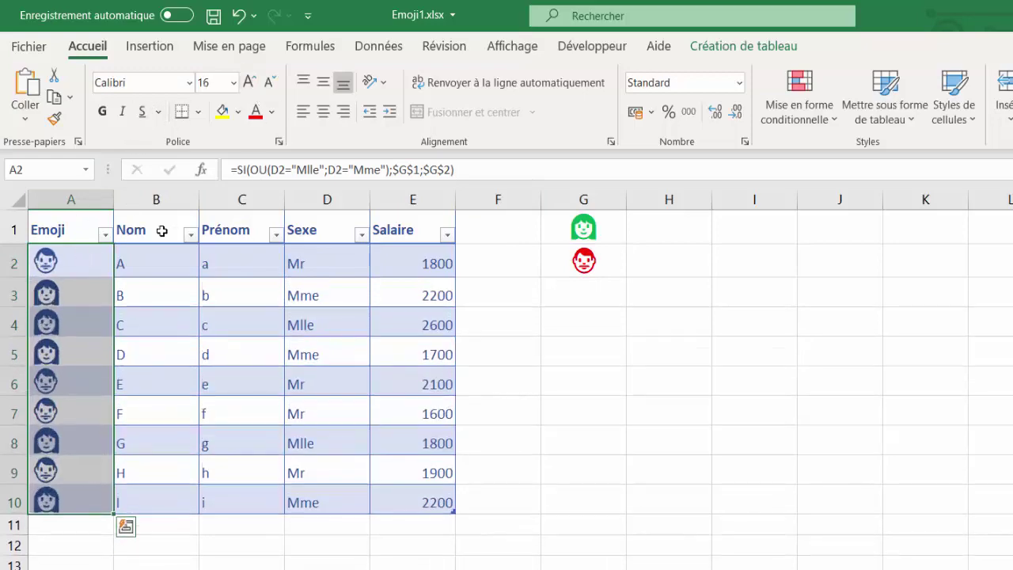
{"action": "left_click", "coordinate": [323, 111]}
{"action": "left_click", "coordinate": [70, 295]}
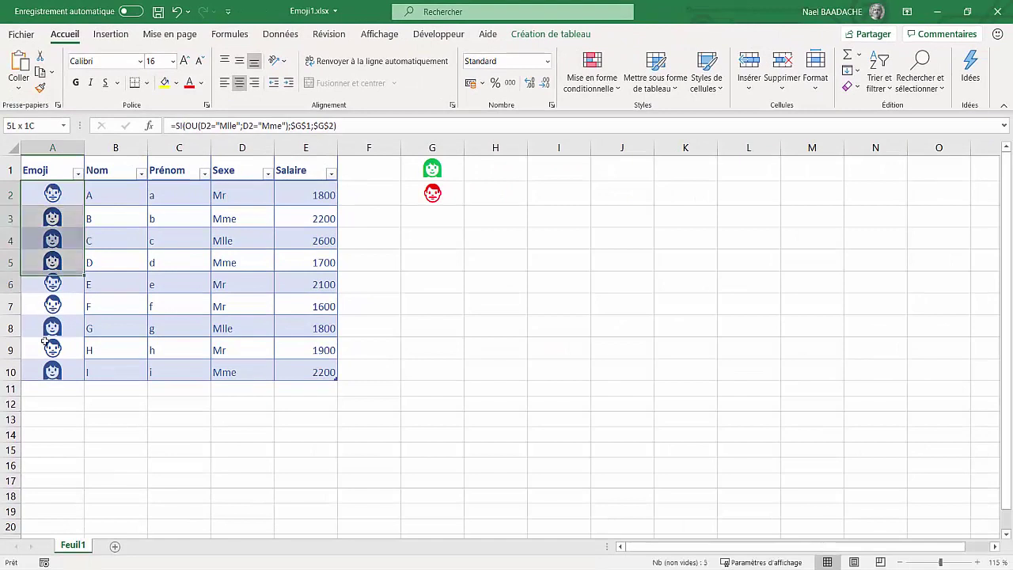
{"action": "left_click_drag", "start_coordinate": [55, 203], "coordinate": [56, 394]}
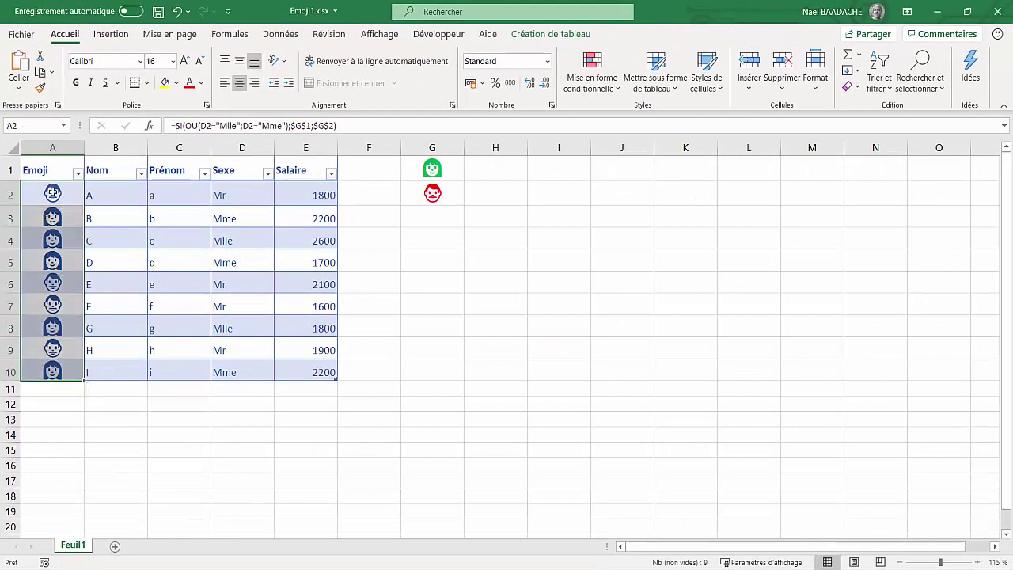
{"action": "left_click", "coordinate": [52, 193]}
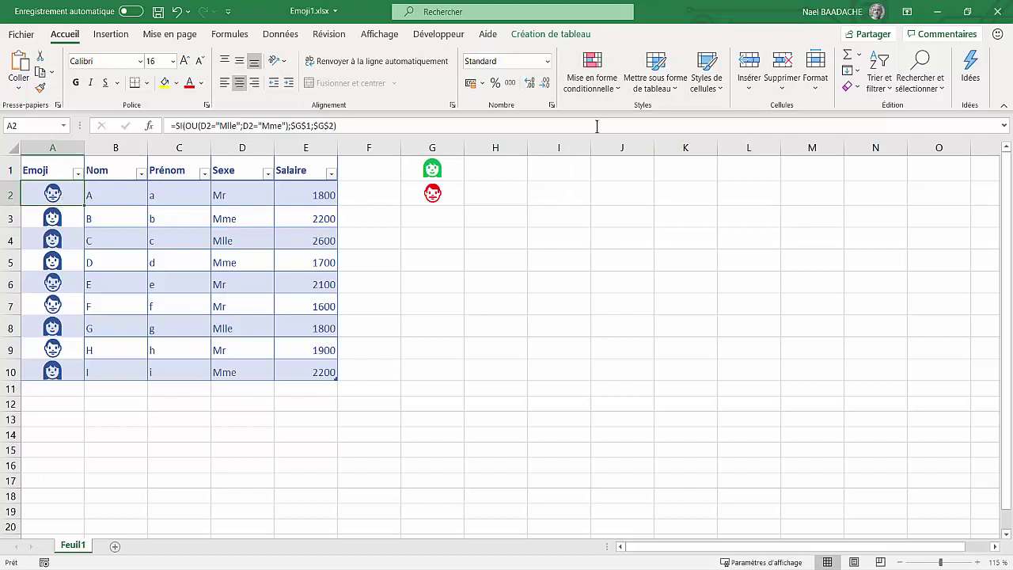
{"action": "left_click", "coordinate": [617, 88]}
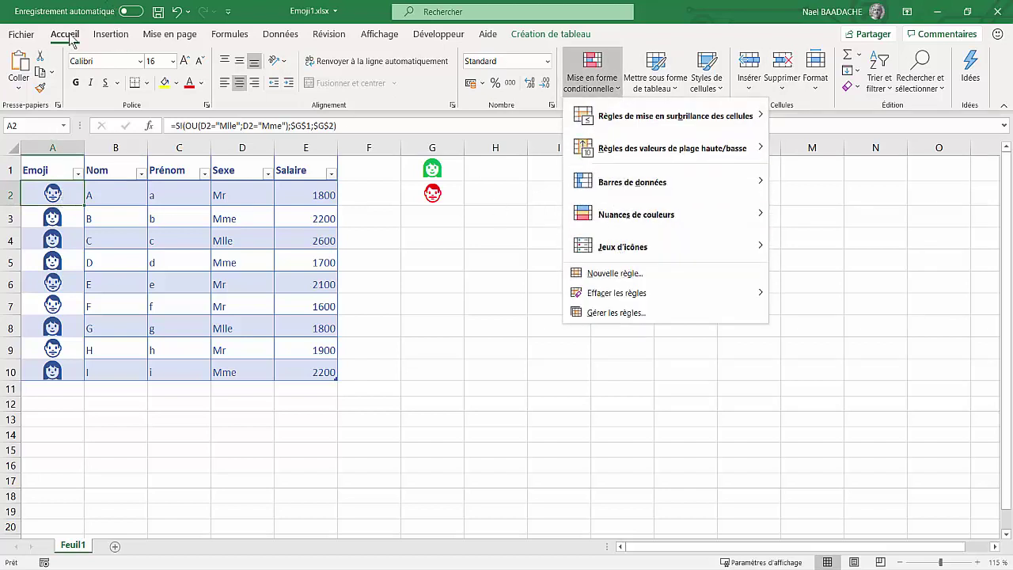
Step: Start a new formula-based rule for A2 with =$A2=$G$2
{"action": "left_click", "coordinate": [621, 273]}
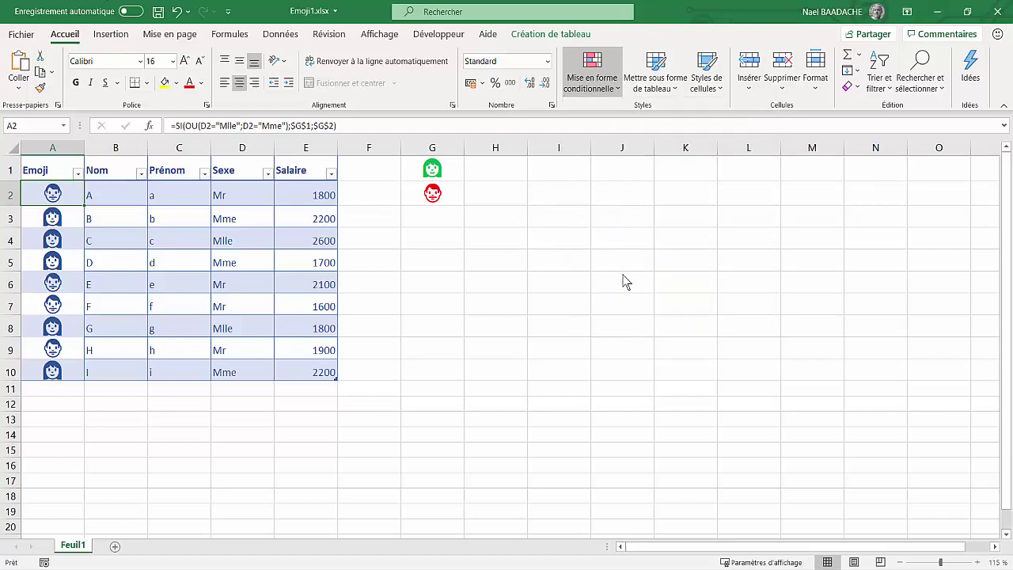
{"action": "left_click_drag", "start_coordinate": [617, 199], "coordinate": [576, 283]}
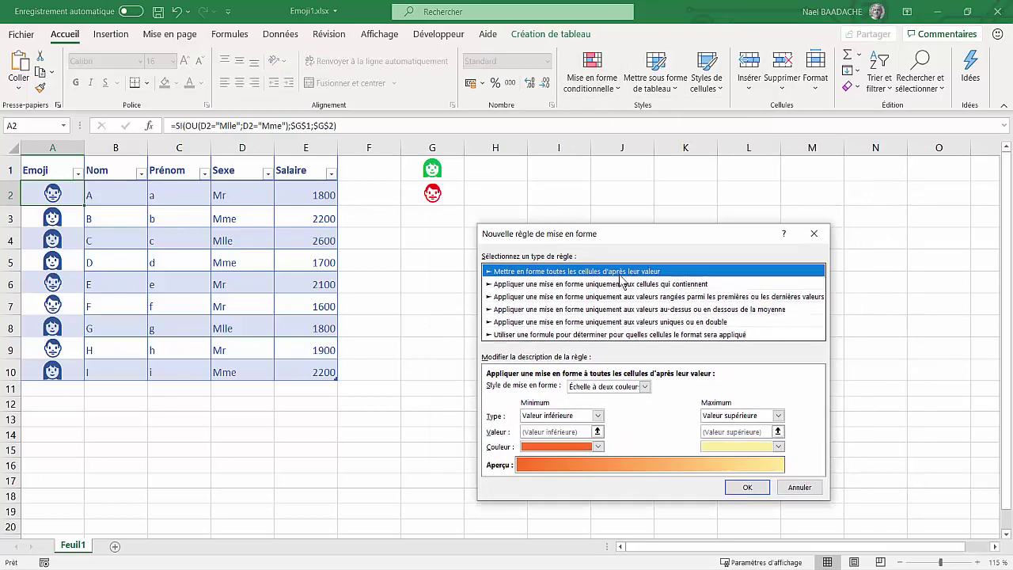
{"action": "left_click", "coordinate": [421, 379]}
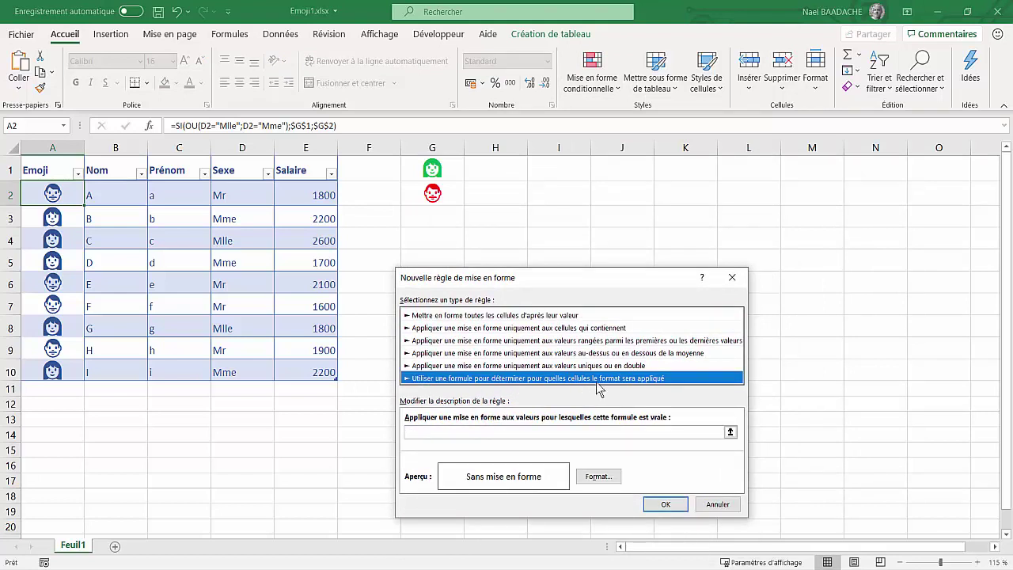
{"action": "left_click", "coordinate": [429, 431]}
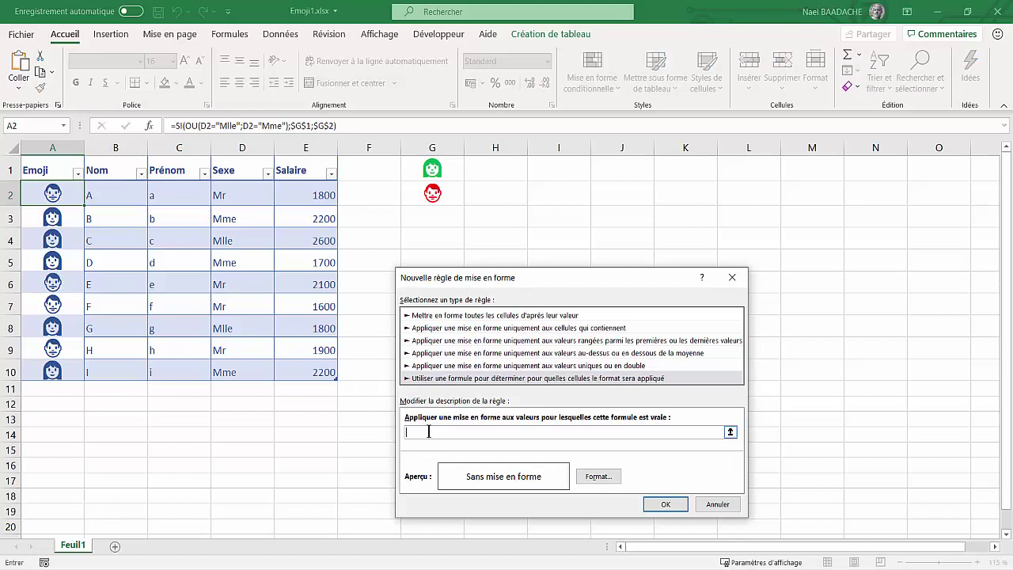
{"action": "left_click", "coordinate": [52, 193]}
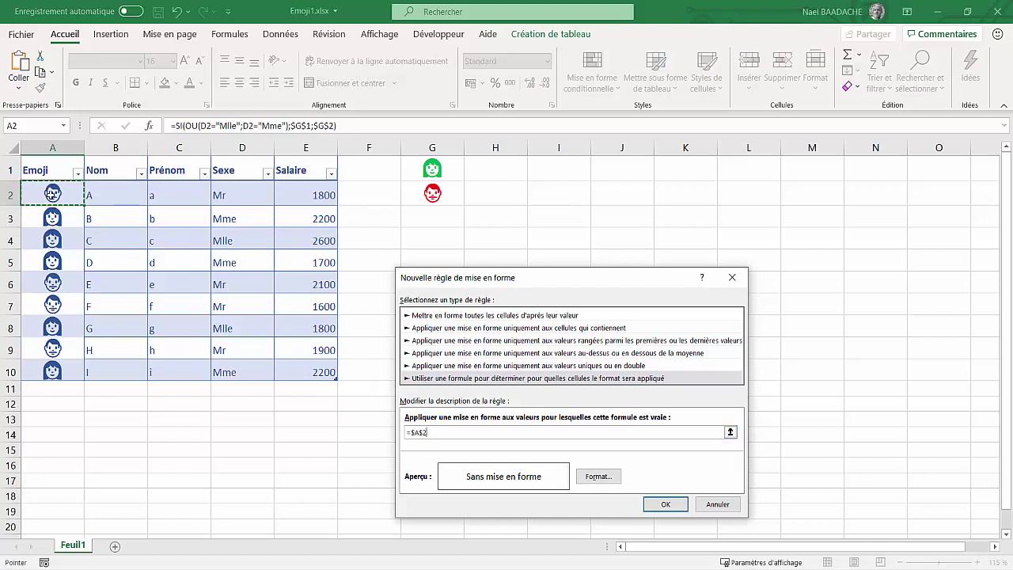
{"action": "key", "text": "F4"}
{"action": "key", "text": "F4"}
{"action": "type", "text": "="}
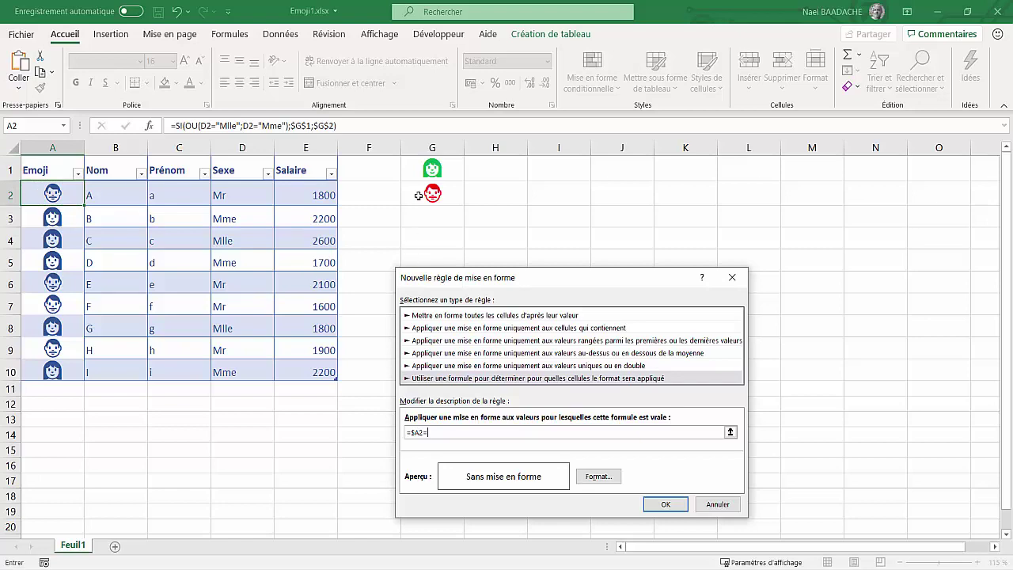
{"action": "left_click", "coordinate": [419, 195]}
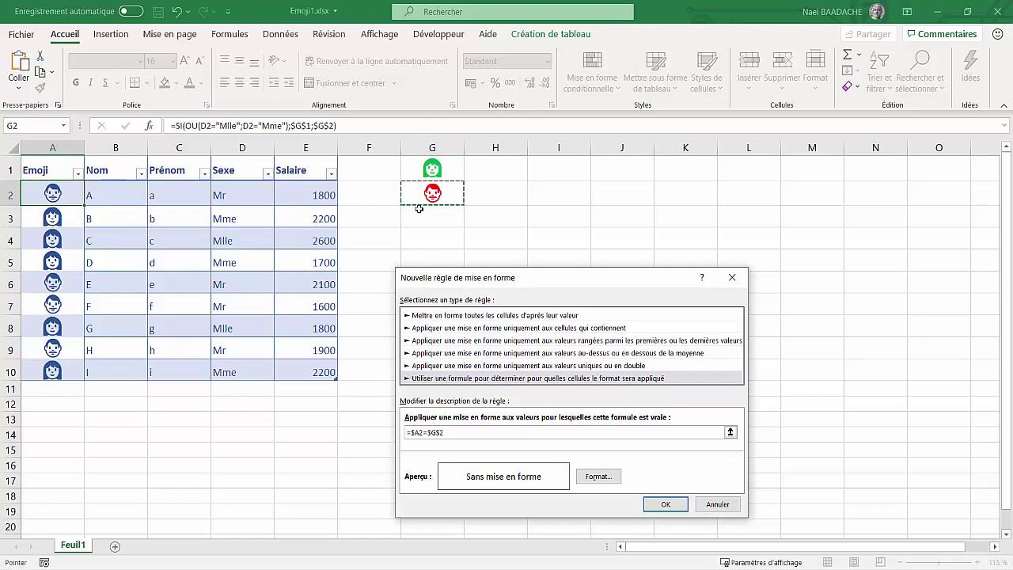
Step: Give the rule a red font colour and apply it
{"action": "left_click", "coordinate": [599, 475]}
{"action": "left_click_drag", "start_coordinate": [605, 135], "coordinate": [733, 207]}
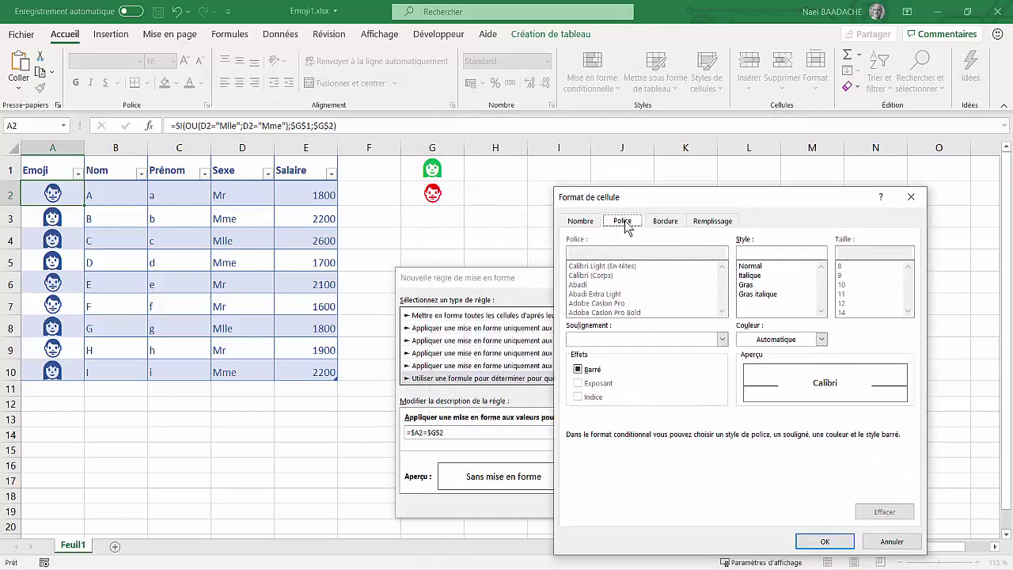
{"action": "left_click", "coordinate": [821, 339]}
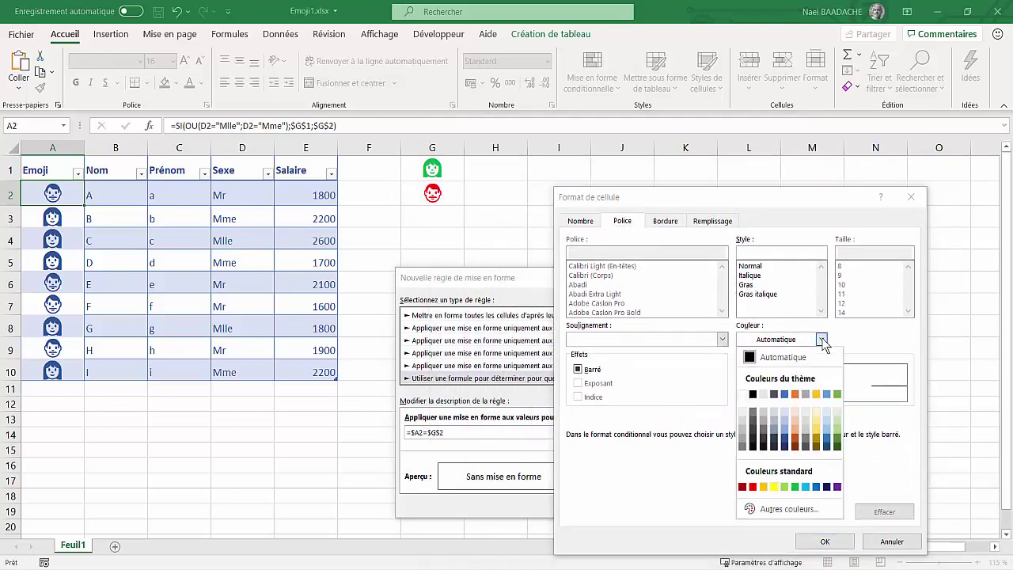
{"action": "left_click", "coordinate": [753, 486]}
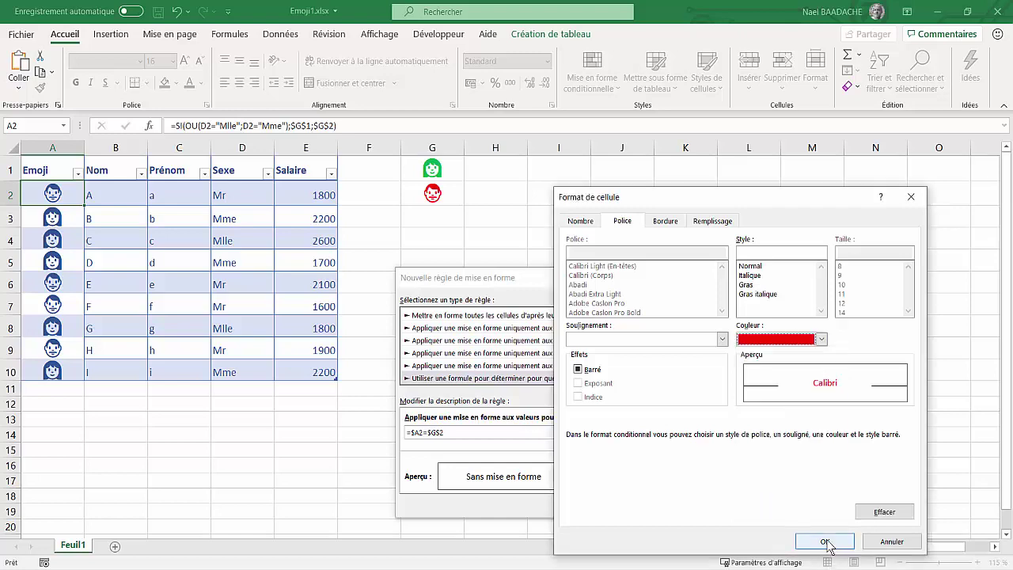
{"action": "left_click", "coordinate": [825, 541]}
{"action": "left_click", "coordinate": [668, 504]}
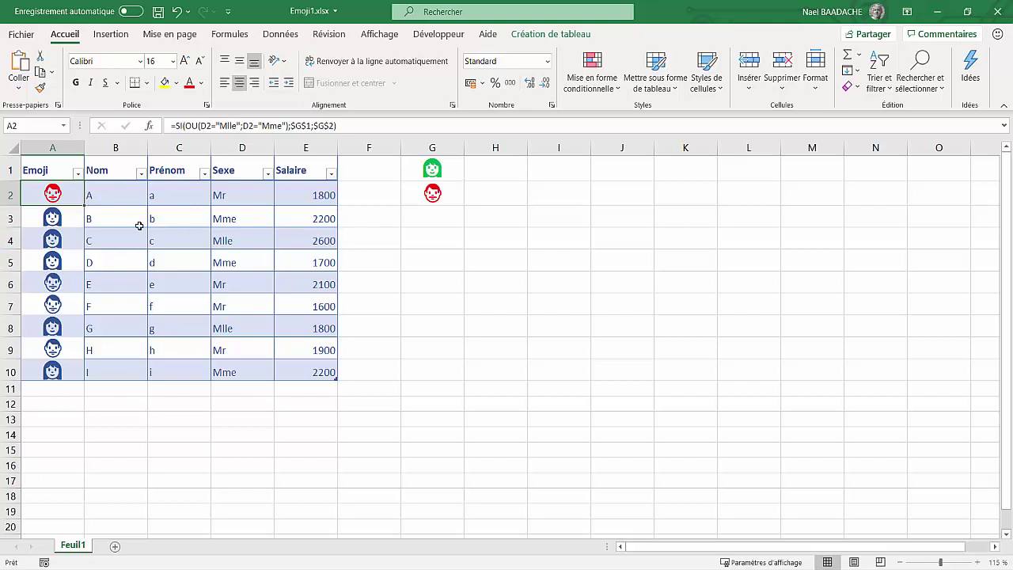
Step: Start another formula-based rule for A2 with =$A2=$G$1
{"action": "left_click", "coordinate": [616, 89]}
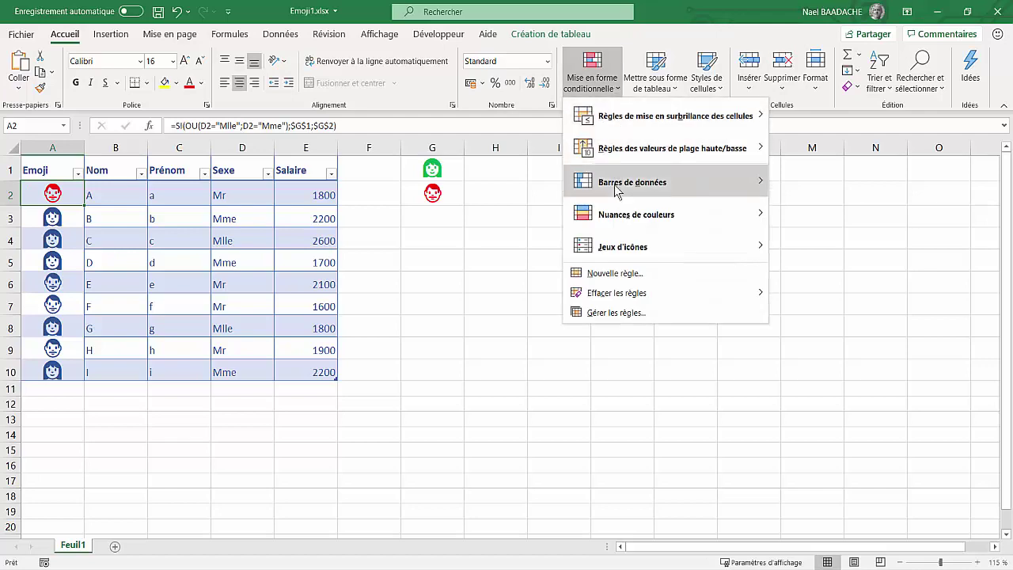
{"action": "left_click", "coordinate": [611, 274]}
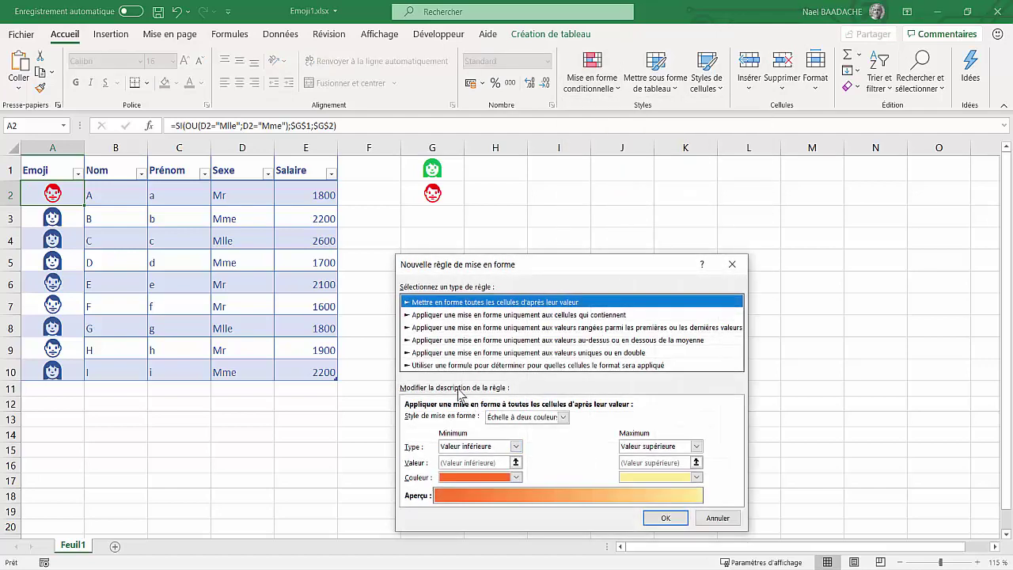
{"action": "left_click", "coordinate": [458, 365]}
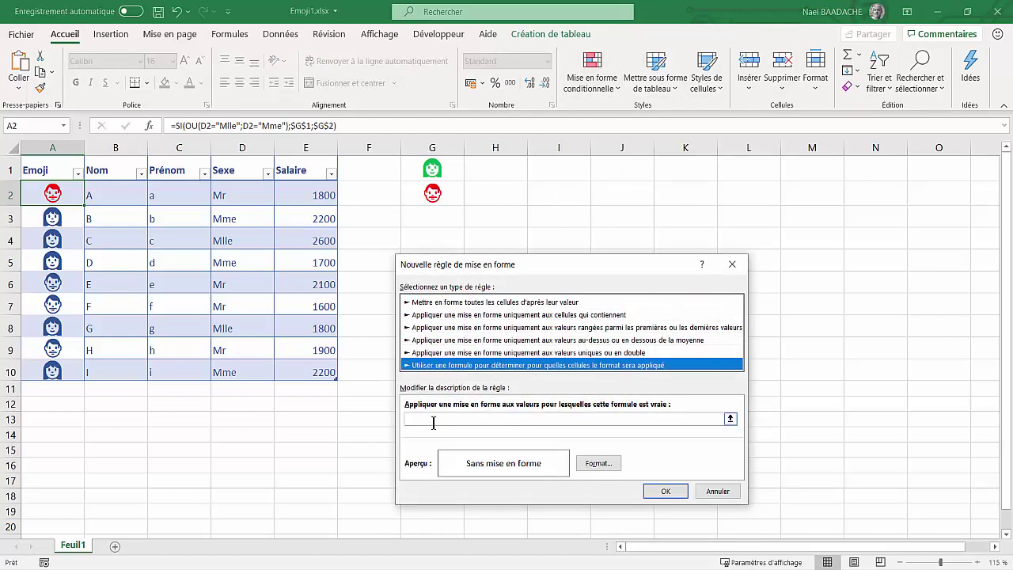
{"action": "left_click", "coordinate": [433, 418]}
{"action": "left_click", "coordinate": [54, 195]}
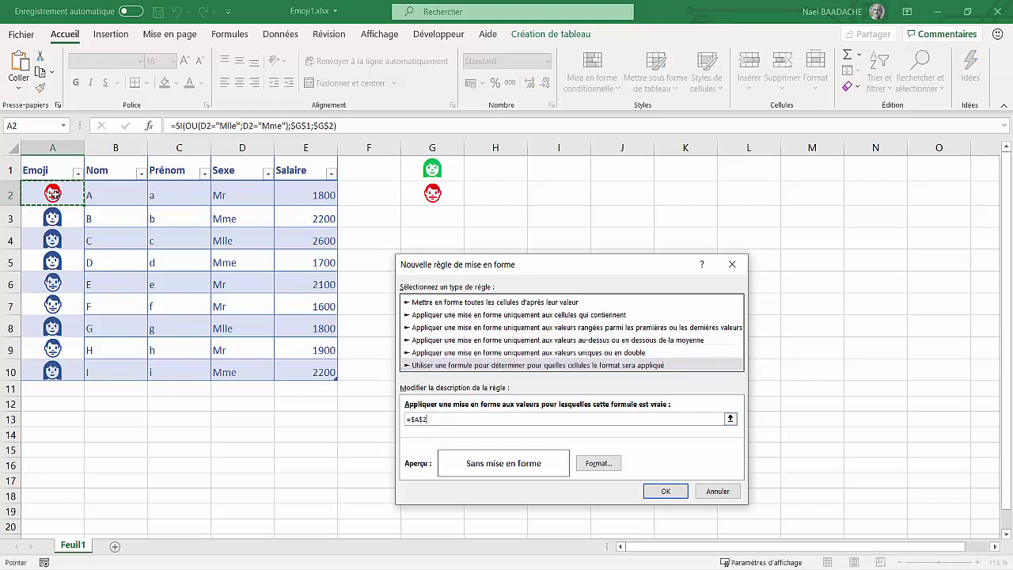
{"action": "key", "text": "F4"}
{"action": "key", "text": "F4"}
{"action": "type", "text": "="}
{"action": "left_click", "coordinate": [423, 419]}
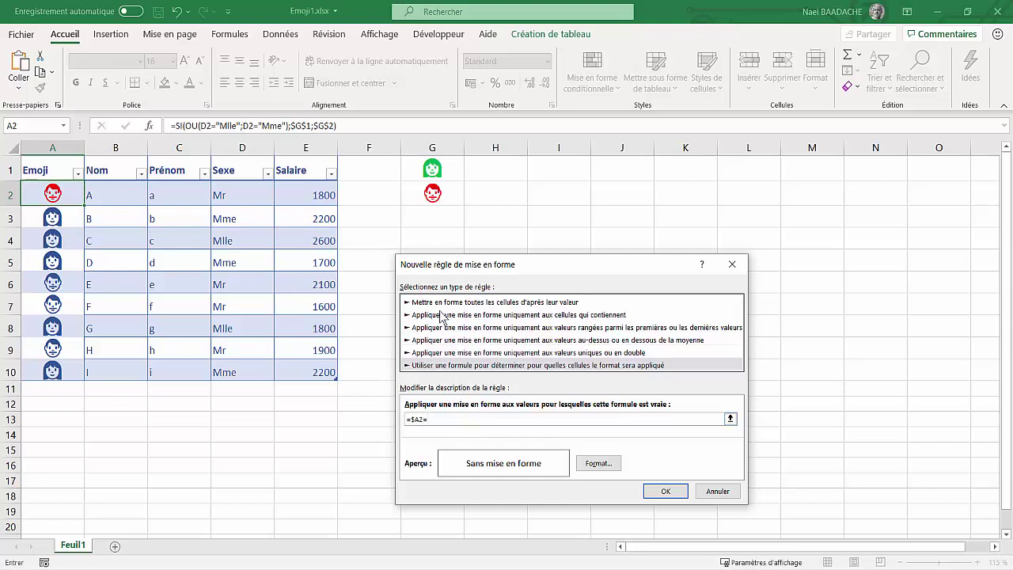
{"action": "left_click", "coordinate": [433, 179]}
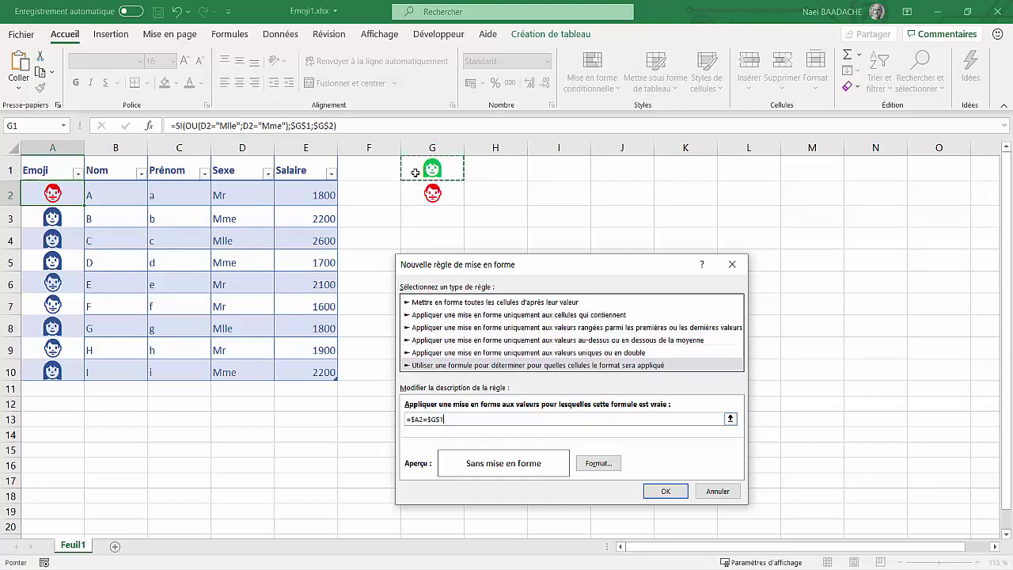
Step: Give this rule a green font colour and apply it
{"action": "left_click", "coordinate": [599, 463]}
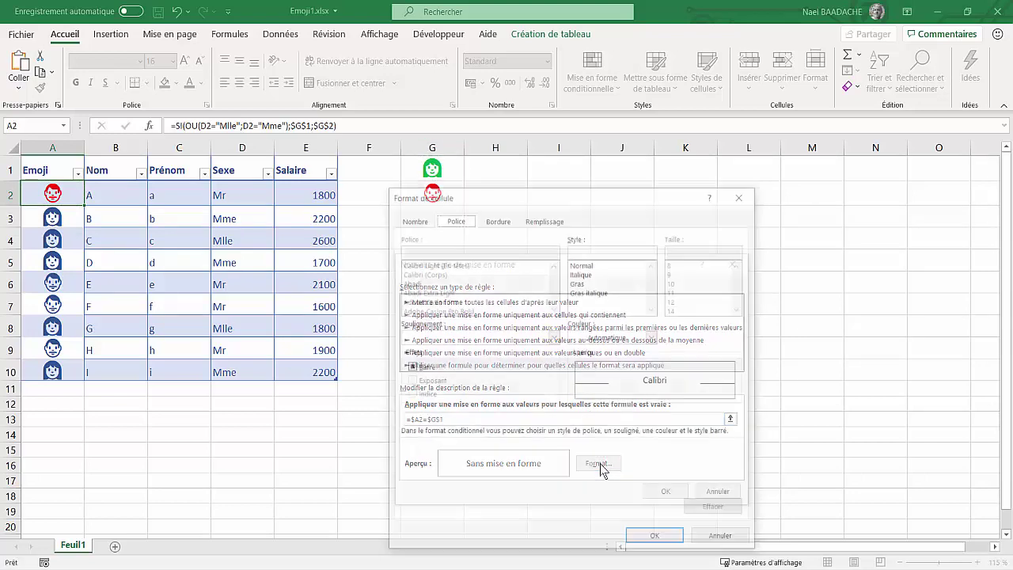
{"action": "left_click_drag", "start_coordinate": [583, 198], "coordinate": [591, 266]}
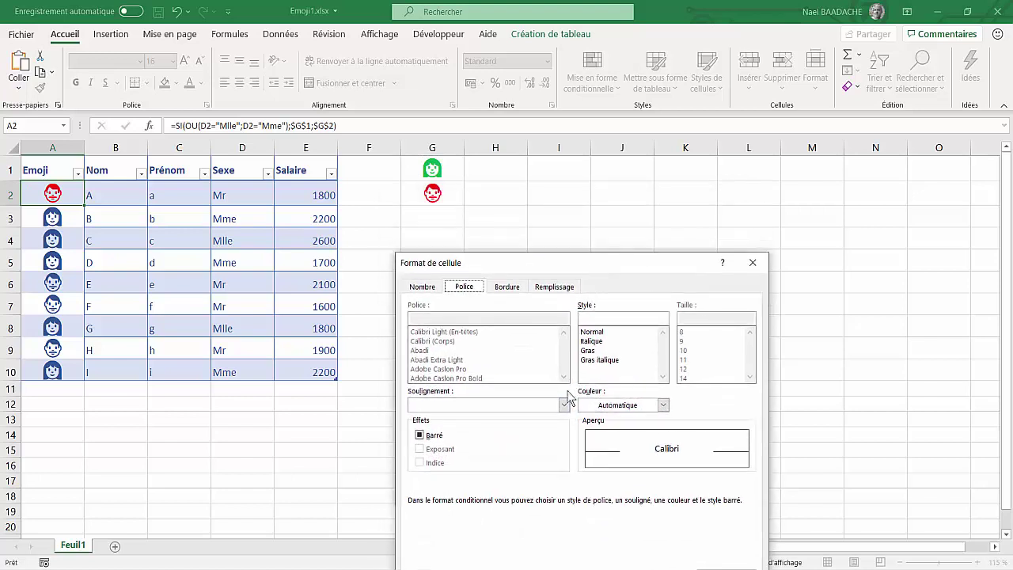
{"action": "left_click", "coordinate": [663, 406]}
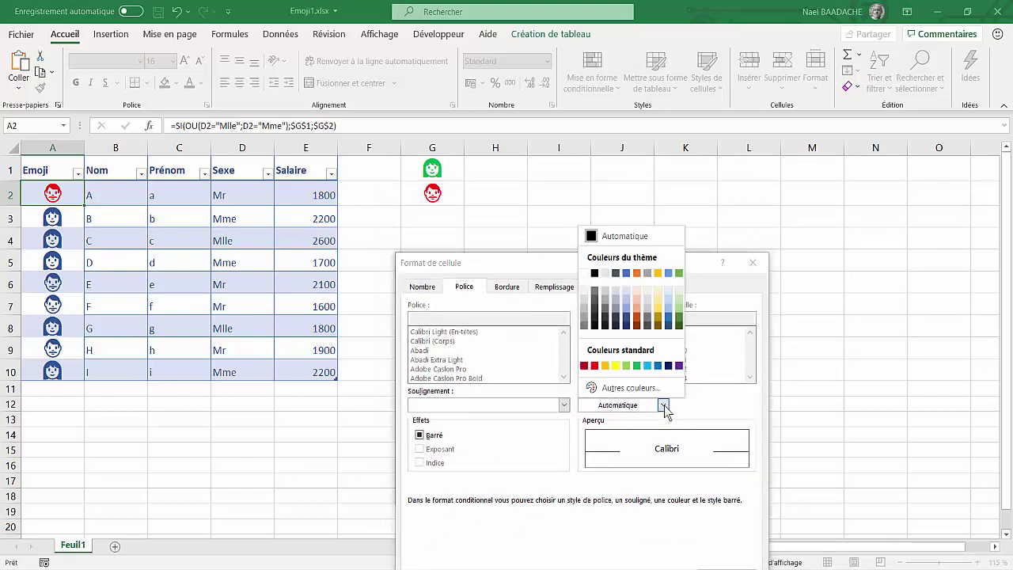
{"action": "left_click", "coordinate": [638, 365]}
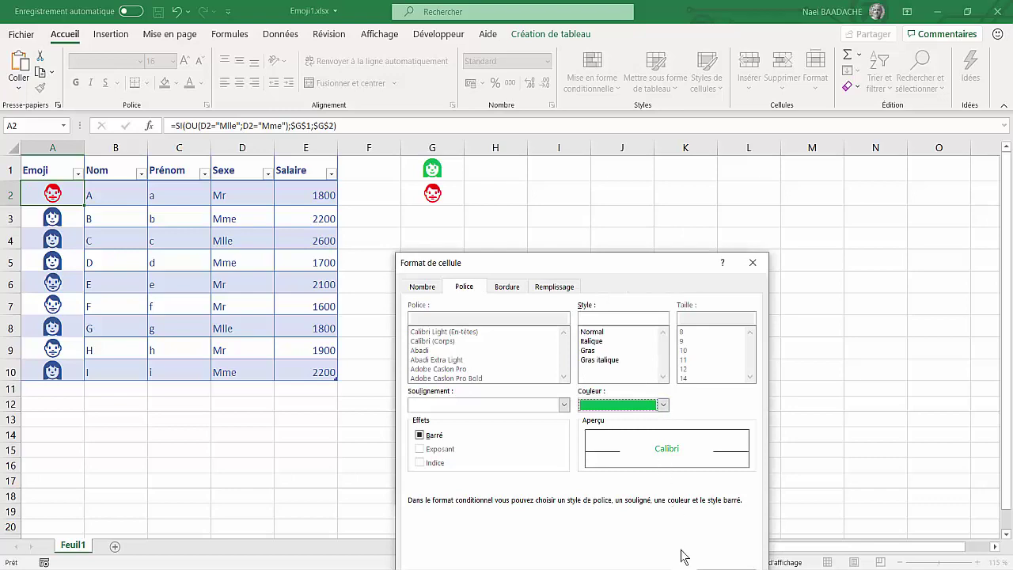
{"action": "left_click_drag", "start_coordinate": [601, 265], "coordinate": [670, 204]}
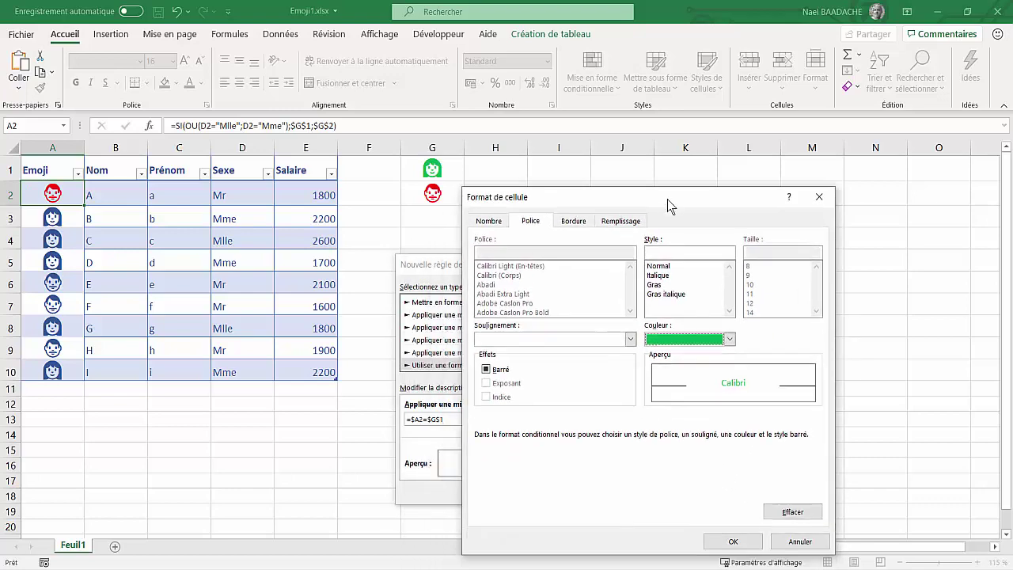
{"action": "left_click", "coordinate": [728, 539]}
{"action": "left_click", "coordinate": [674, 493]}
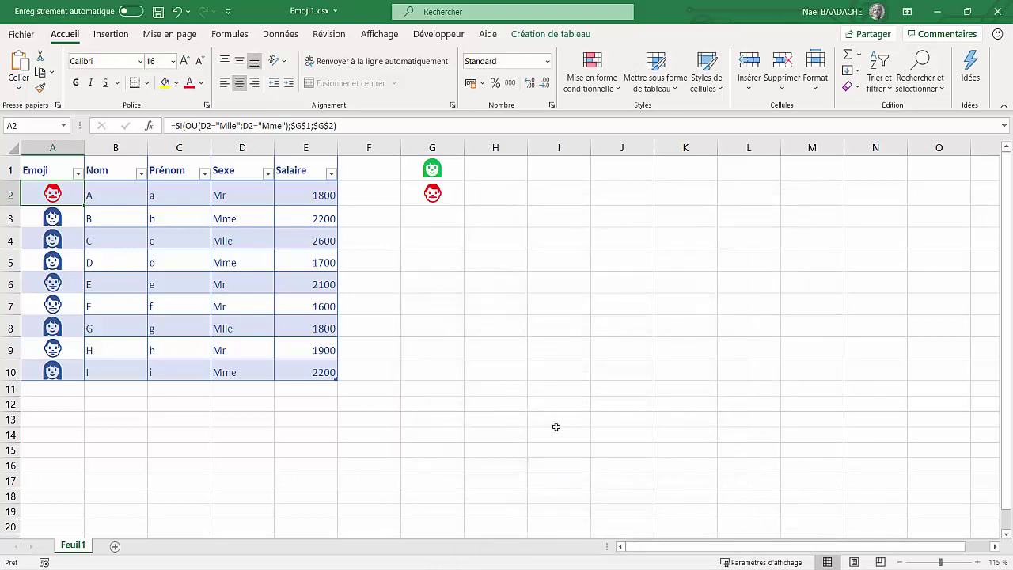
Step: Copy A2's conditional formatting down A3:A10 with Reproduire la mise en forme
{"action": "left_click", "coordinate": [40, 88]}
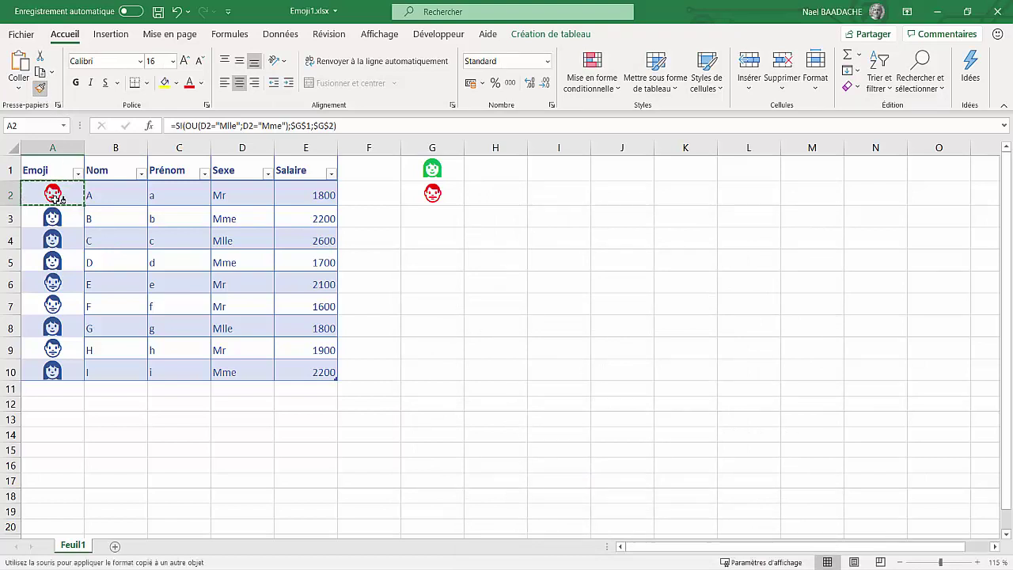
{"action": "left_click_drag", "start_coordinate": [57, 196], "coordinate": [59, 372]}
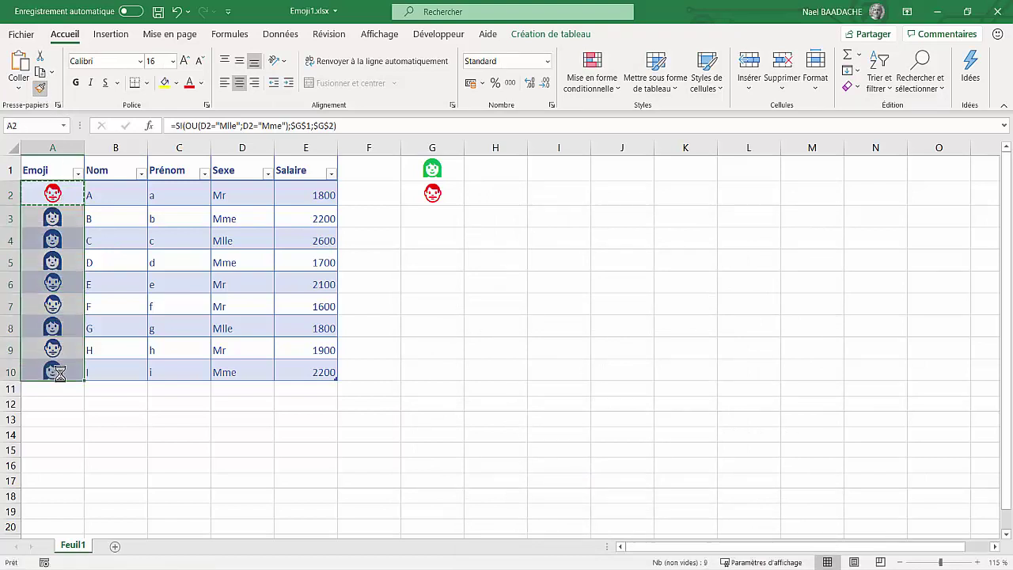
{"action": "left_click", "coordinate": [510, 370]}
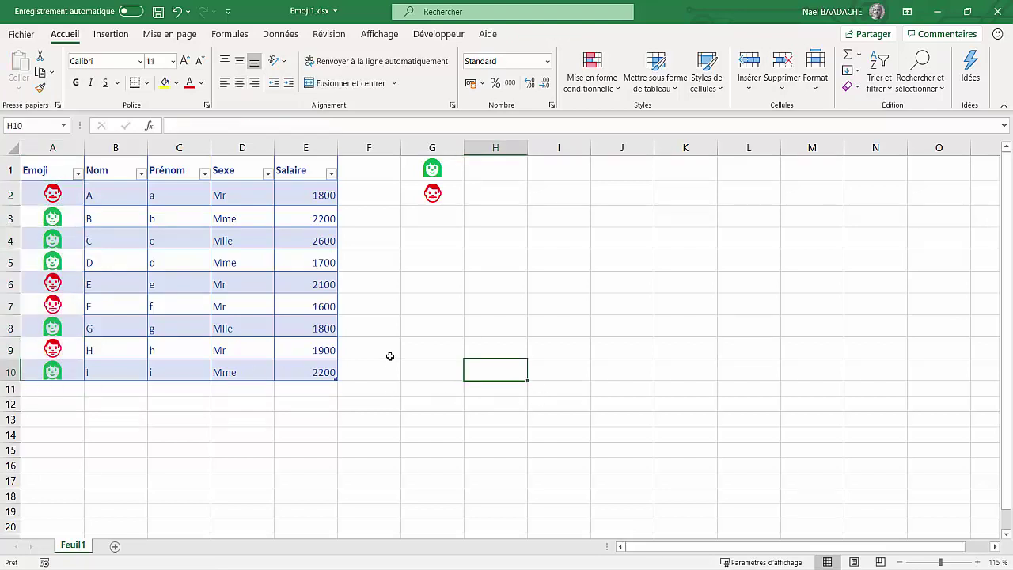
{"action": "left_click", "coordinate": [491, 169]}
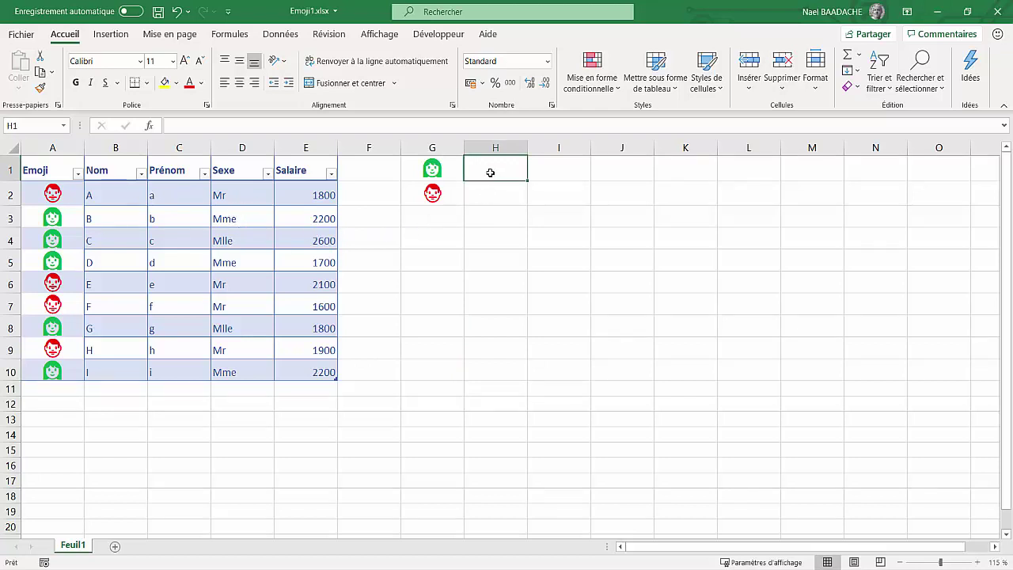
Step: Enter =NB.SI(Tableau1[Emoji];G1) in H1, giving a count of 5
{"action": "type", "text": "=N"}
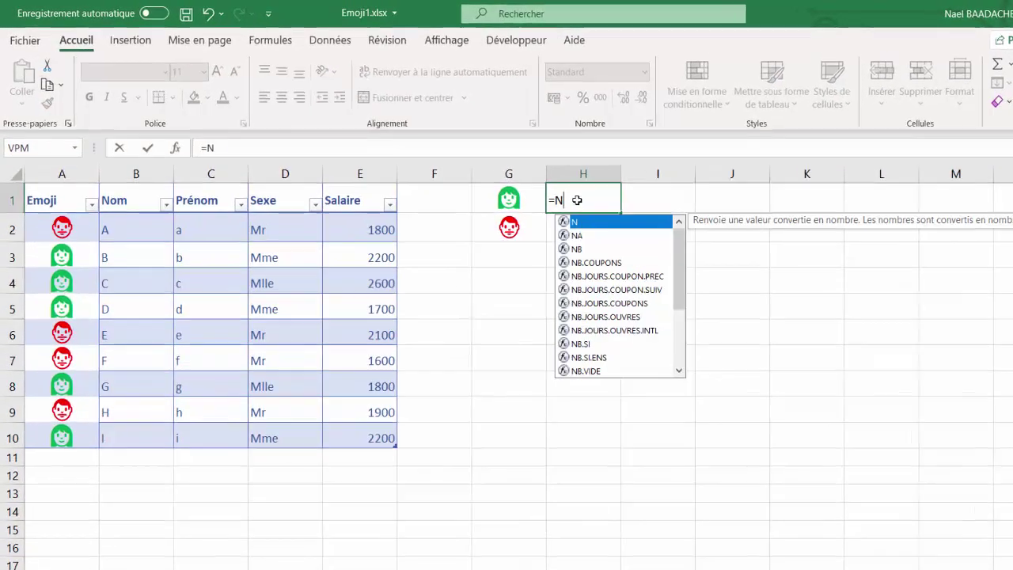
{"action": "type", "text": "B.si"}
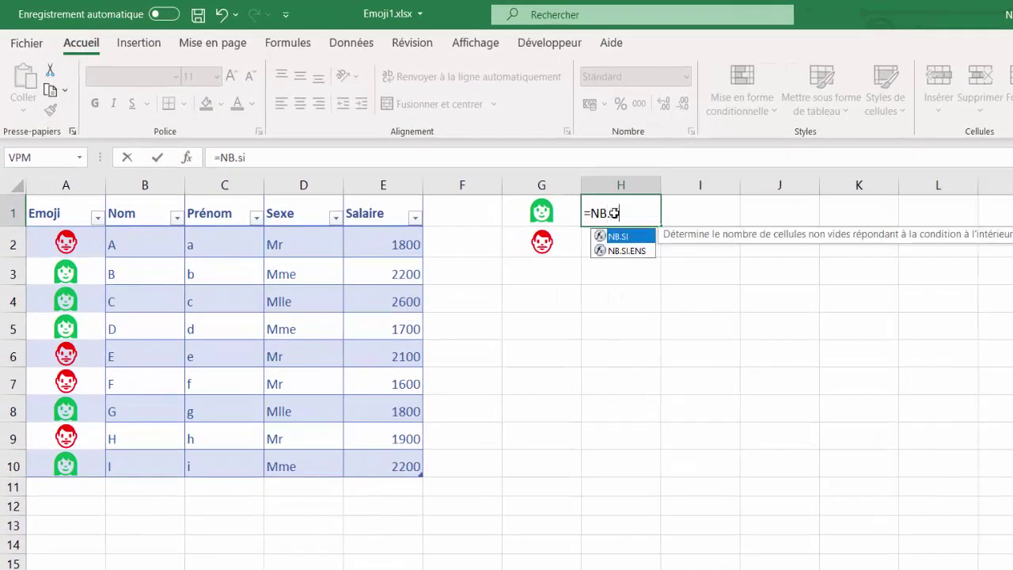
{"action": "type", "text": "("}
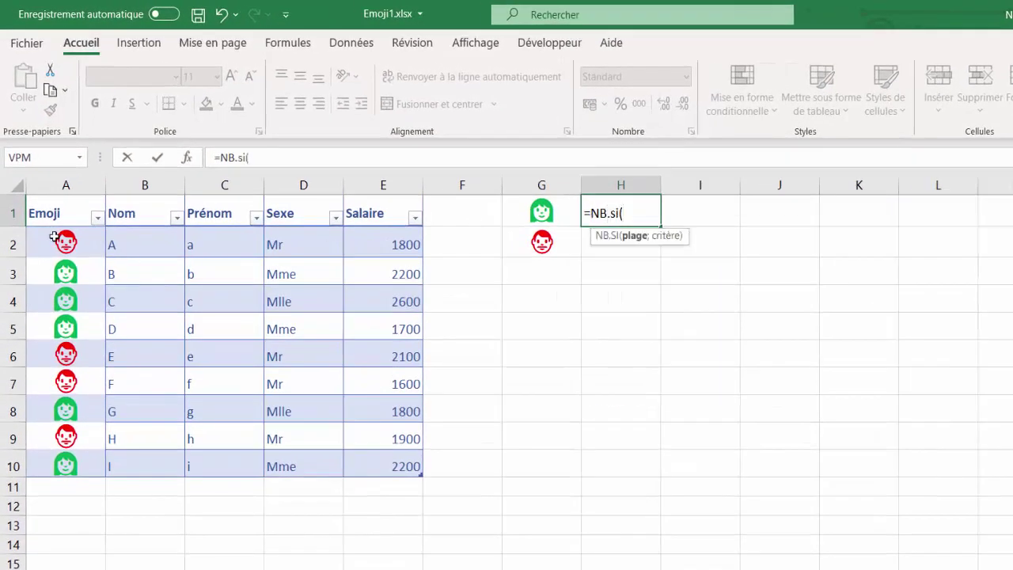
{"action": "left_click_drag", "start_coordinate": [58, 239], "coordinate": [60, 464]}
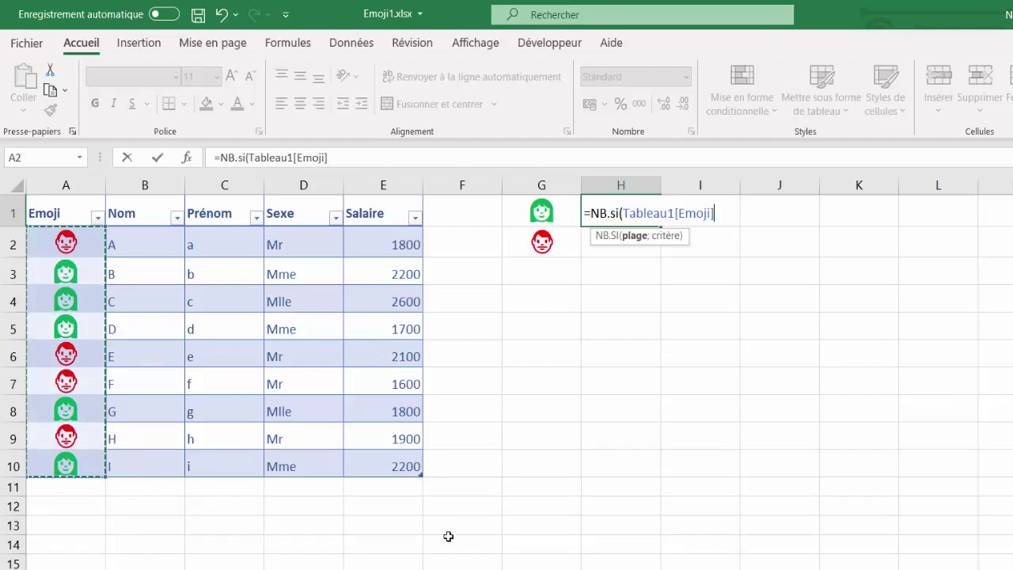
{"action": "type", "text": ";"}
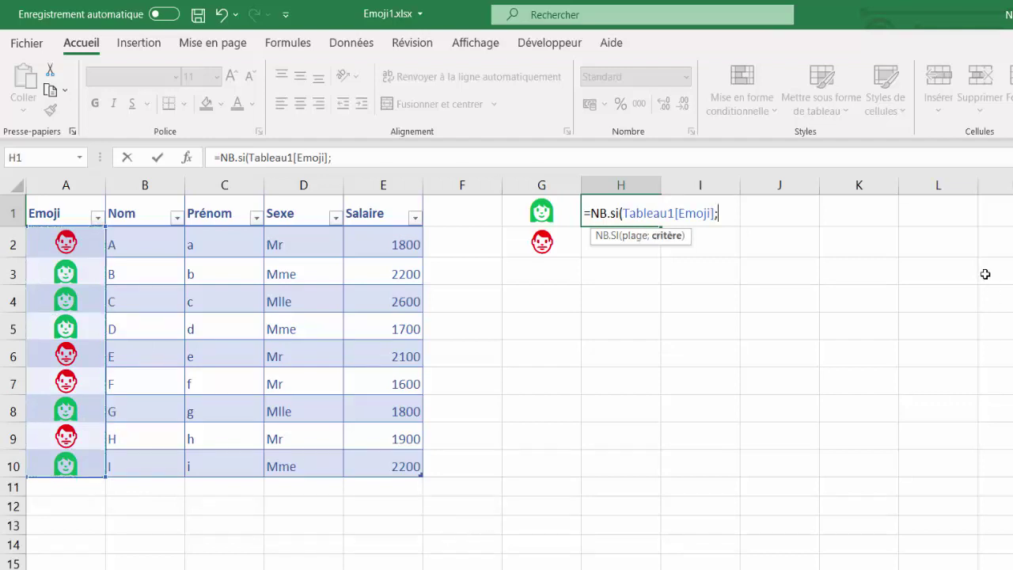
{"action": "left_click", "coordinate": [549, 212]}
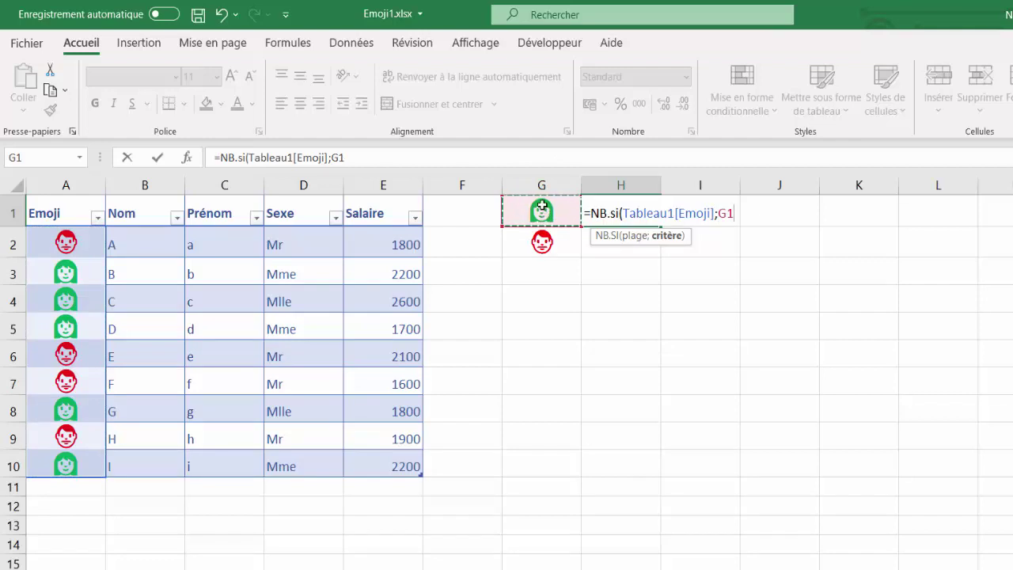
{"action": "key", "text": "Return"}
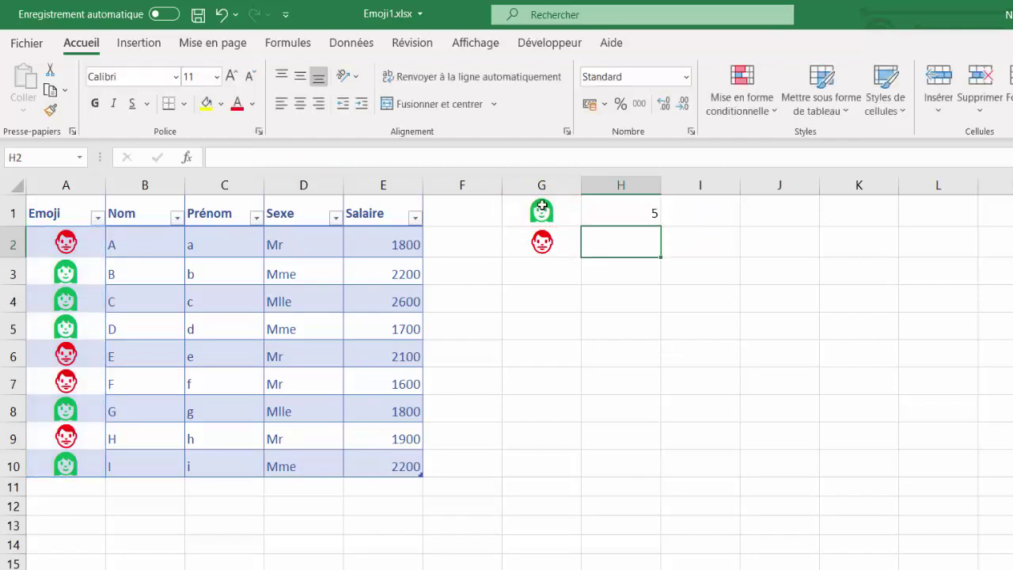
Step: Review the H1 count formula and the emoji formulas down column A
{"action": "left_click", "coordinate": [626, 208]}
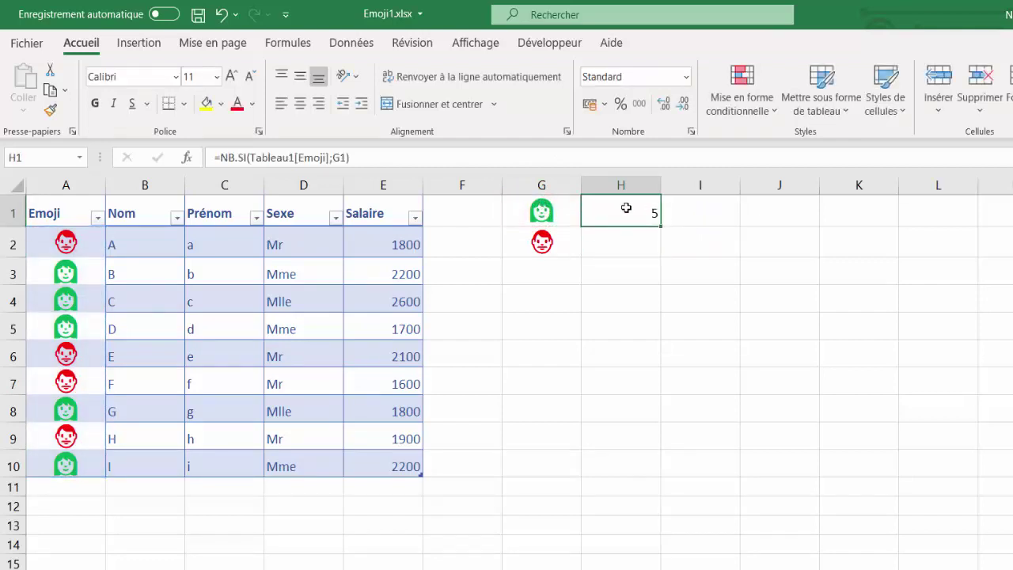
{"action": "left_click", "coordinate": [72, 273]}
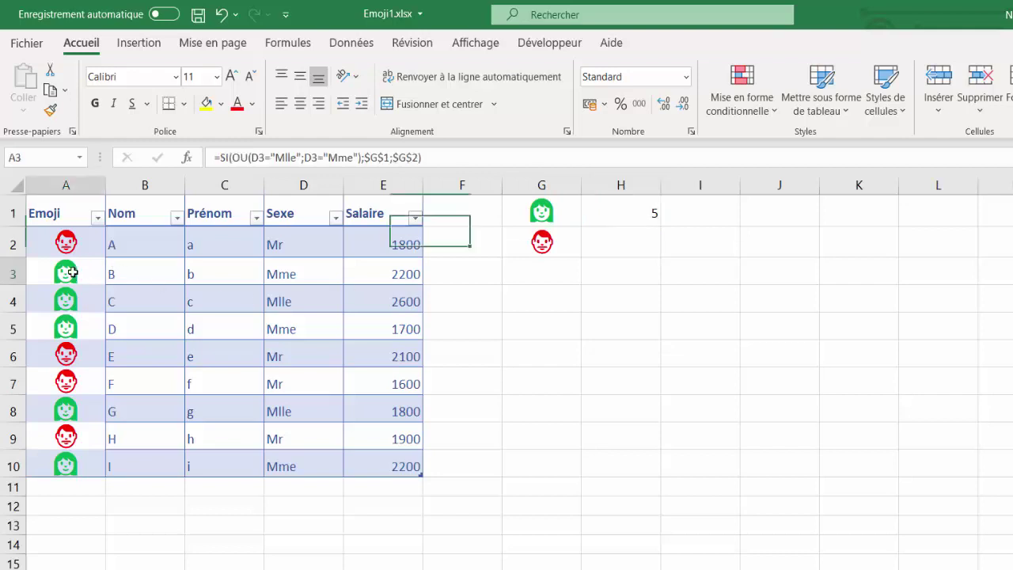
{"action": "left_click", "coordinate": [70, 303]}
{"action": "left_click", "coordinate": [70, 329]}
{"action": "left_click", "coordinate": [72, 405]}
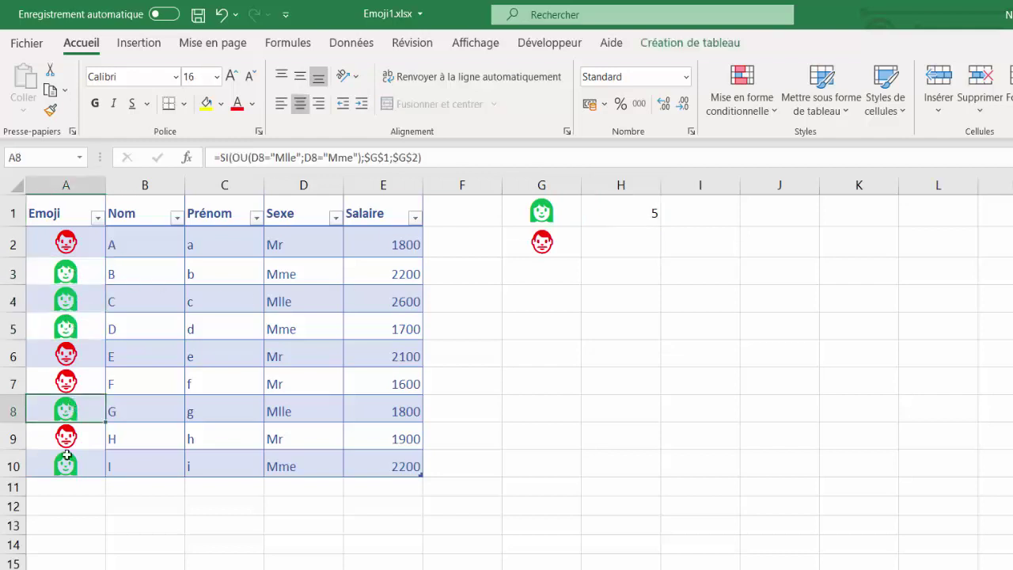
{"action": "left_click", "coordinate": [64, 468]}
{"action": "left_click", "coordinate": [631, 244]}
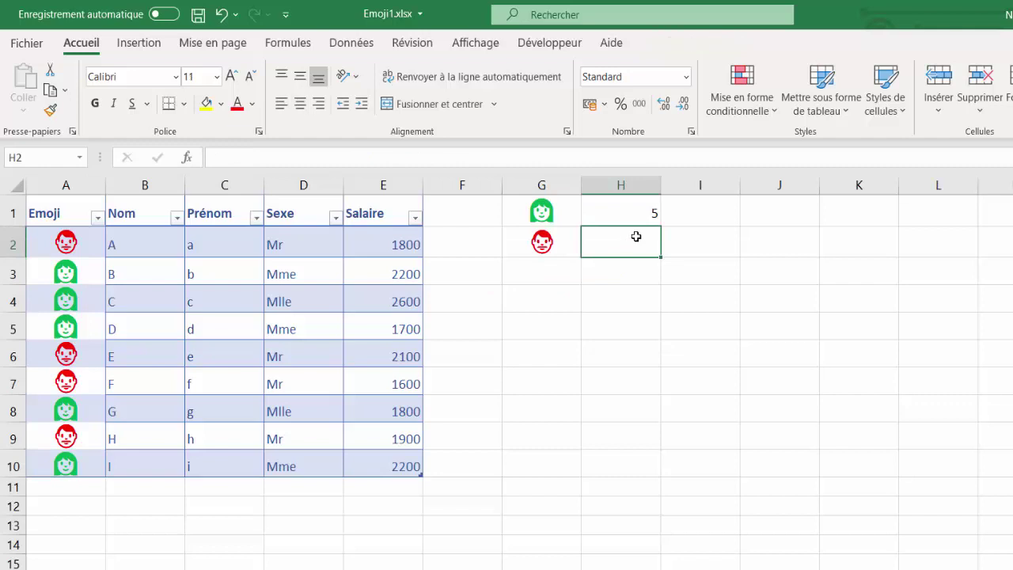
Step: Enter =NB.SI(Tableau1[Emoji];G2) in H2, giving a count of 4
{"action": "type", "text": "=n"}
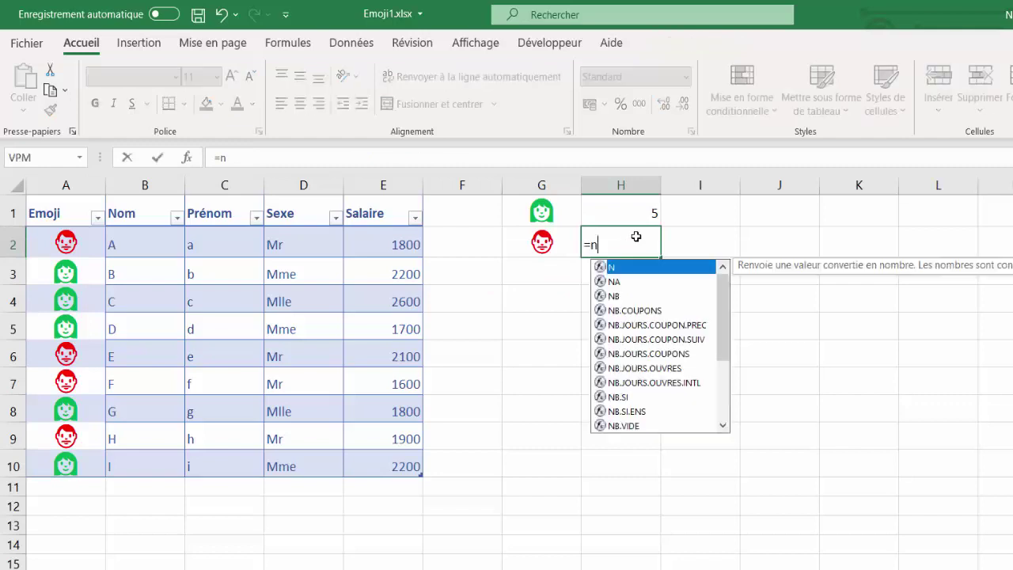
{"action": "type", "text": "b.si("}
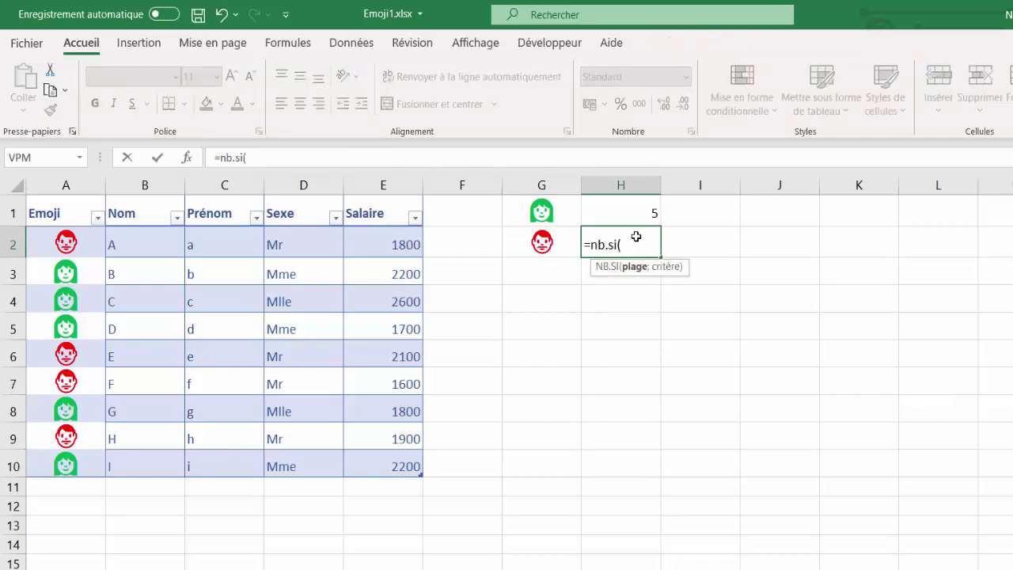
{"action": "left_click_drag", "start_coordinate": [54, 236], "coordinate": [56, 466]}
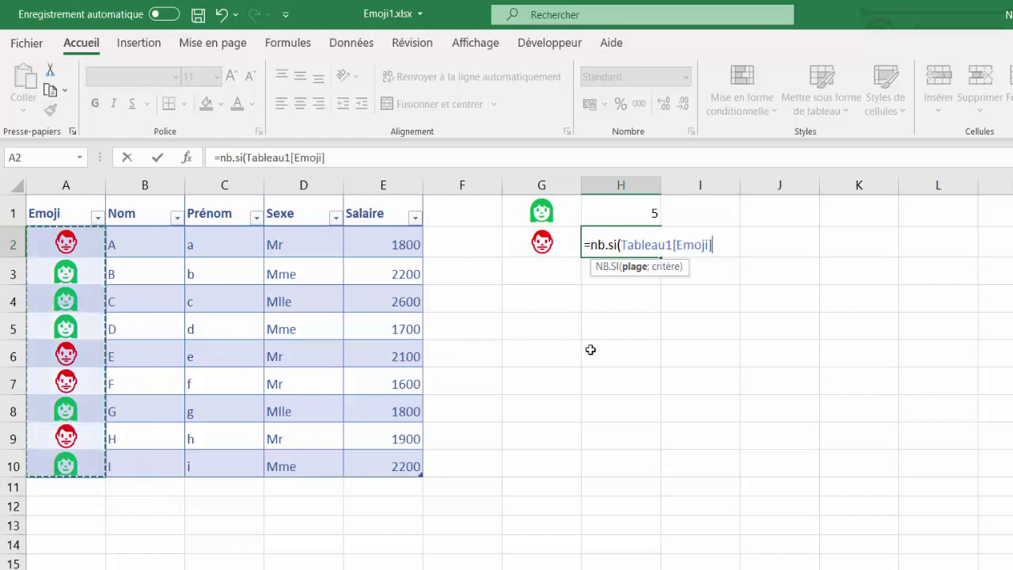
{"action": "type", "text": ";"}
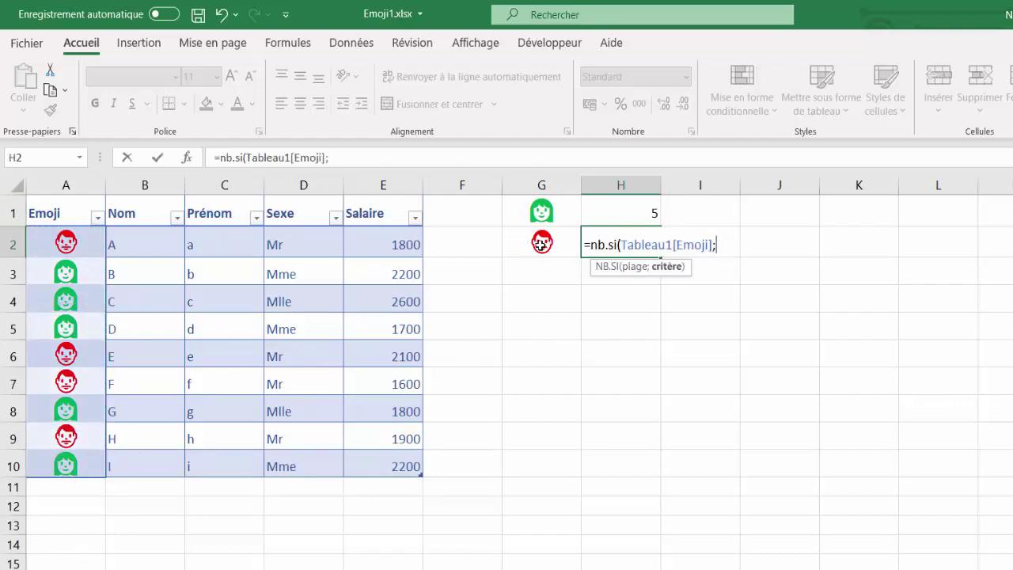
{"action": "left_click", "coordinate": [540, 244]}
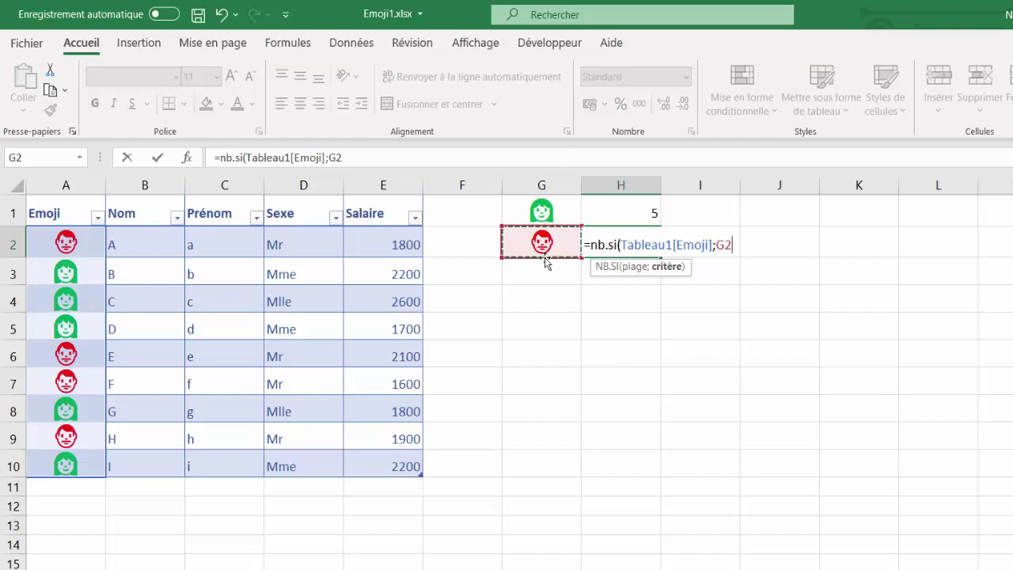
{"action": "type", "text": ")"}
{"action": "key", "text": "Return"}
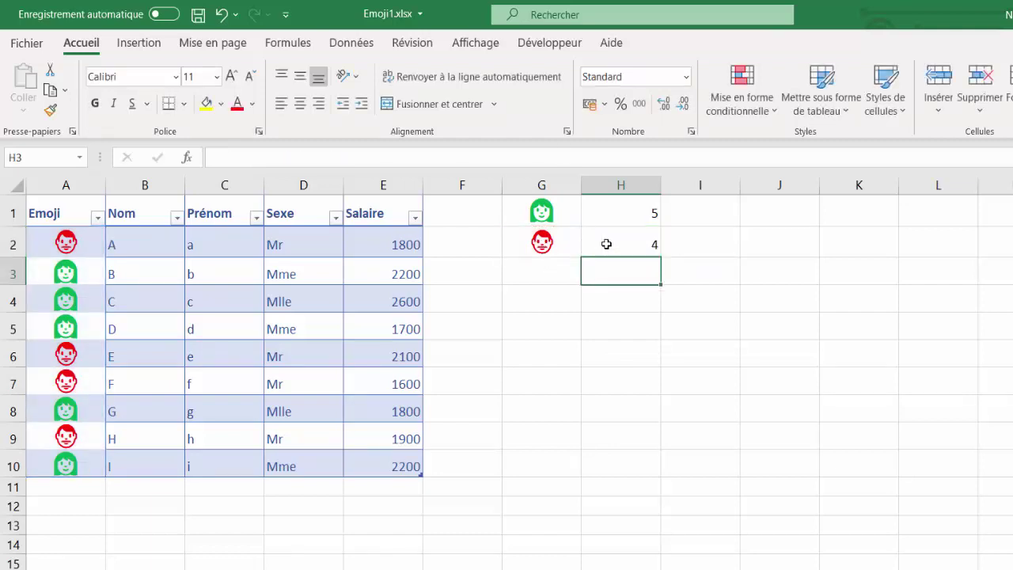
Step: Check the count formulas in H2 and H1 and the first row's emoji formula
{"action": "left_click", "coordinate": [607, 243]}
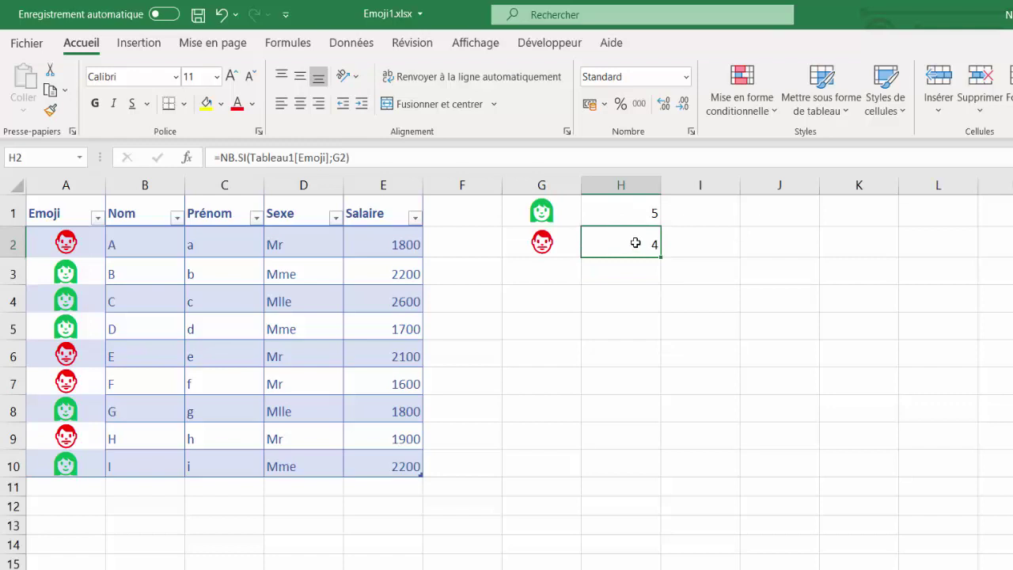
{"action": "left_click", "coordinate": [616, 218]}
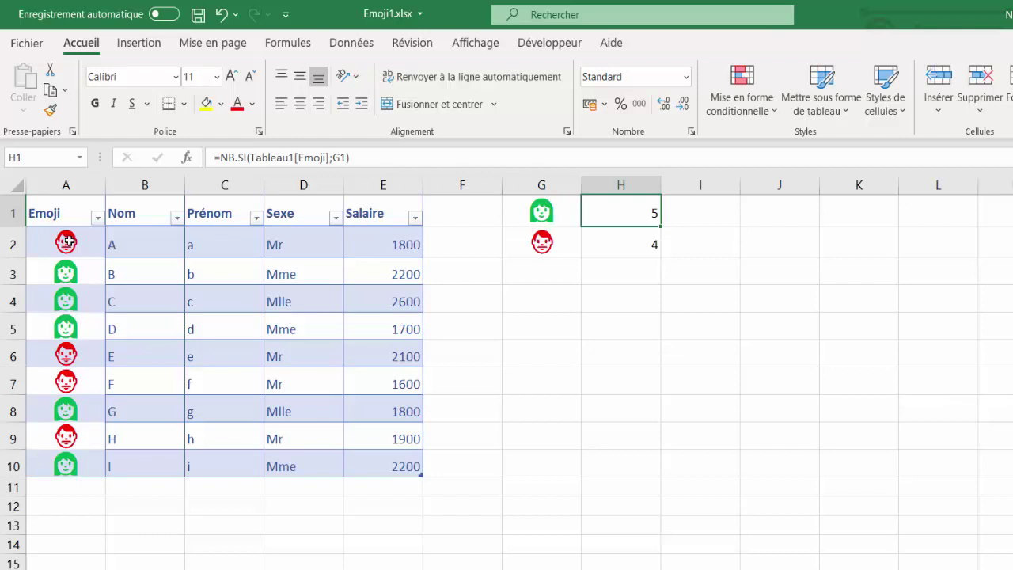
{"action": "left_click", "coordinate": [70, 241]}
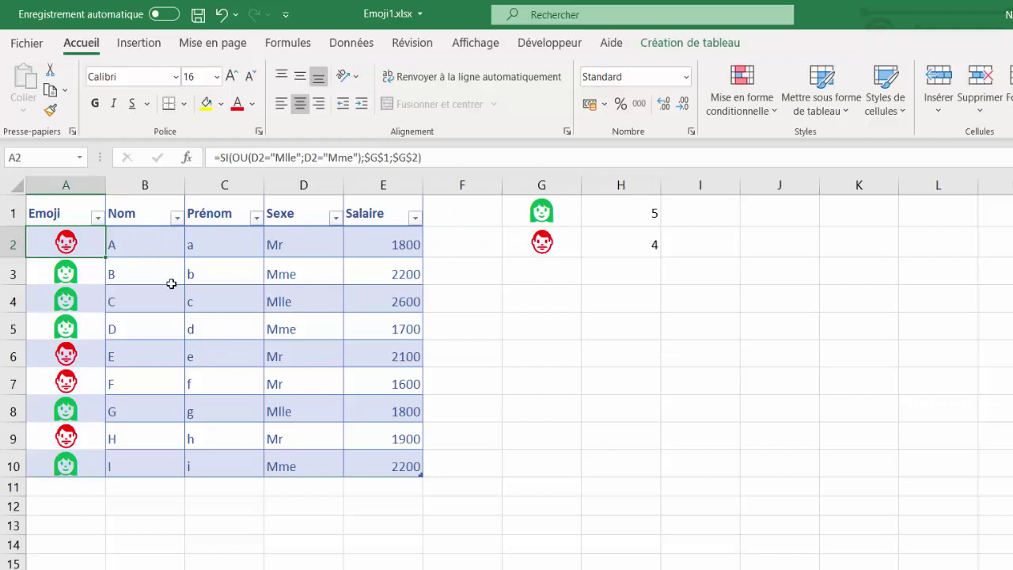
{"action": "left_click", "coordinate": [127, 244]}
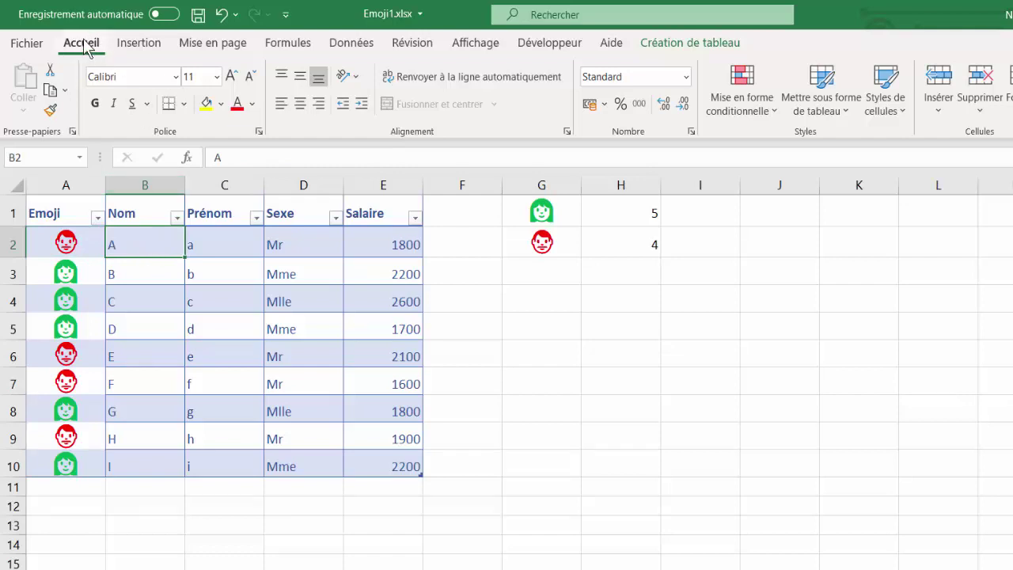
{"action": "left_click", "coordinate": [843, 106]}
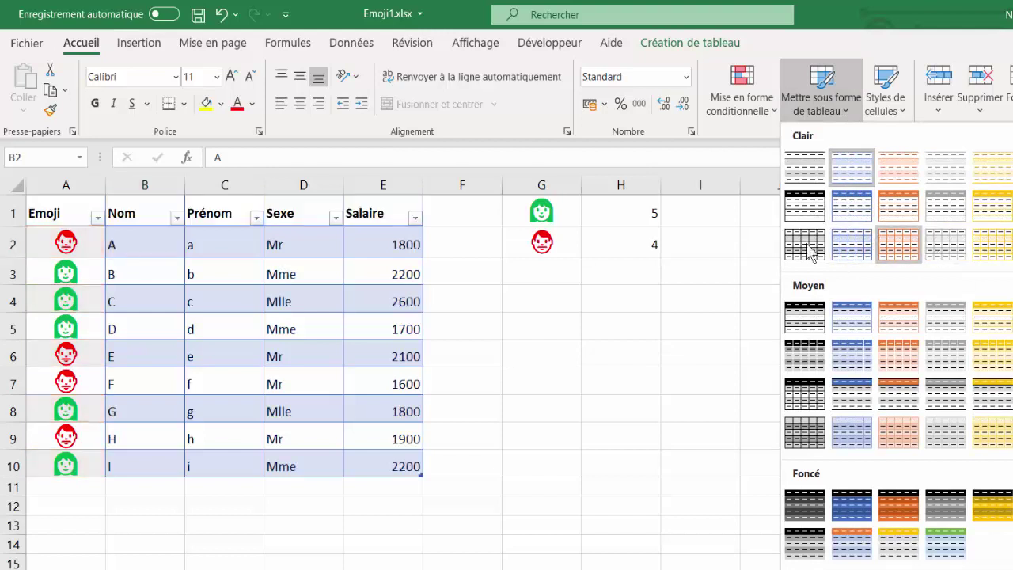
{"action": "left_click", "coordinate": [661, 336]}
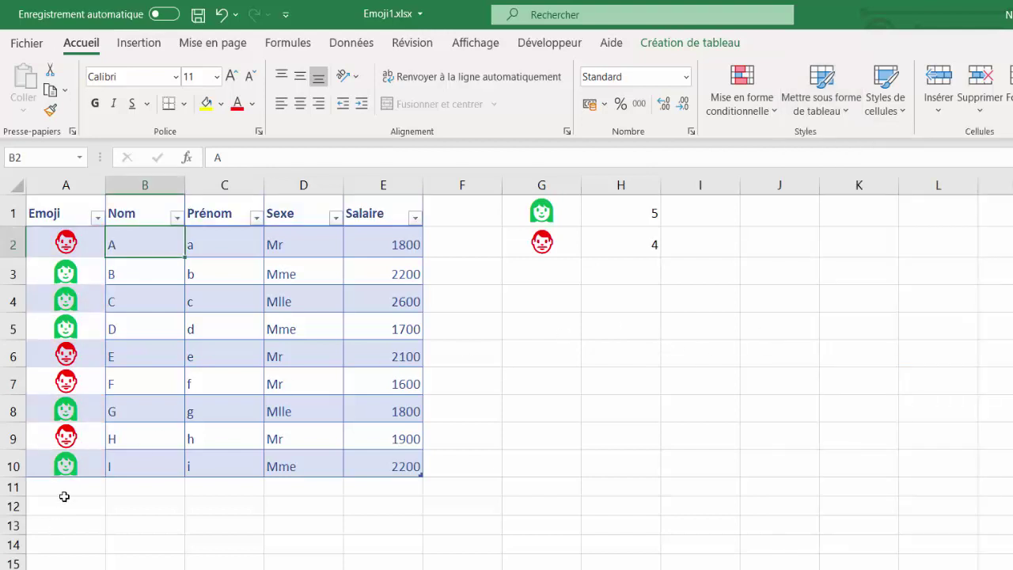
{"action": "left_click", "coordinate": [134, 488]}
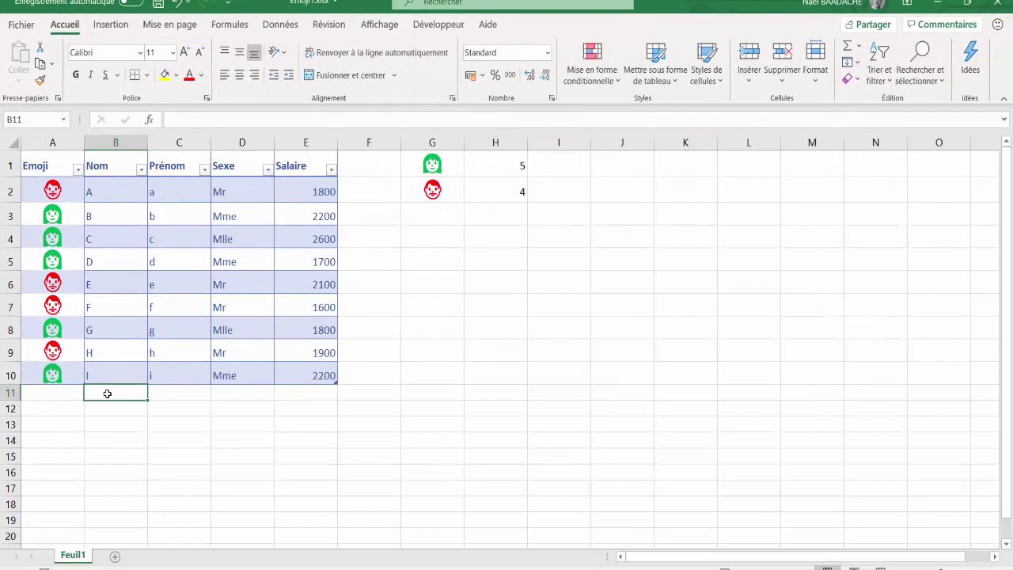
Step: Add row 11 with name W, first name w, title Mme and salary 1500
{"action": "type", "text": "W"}
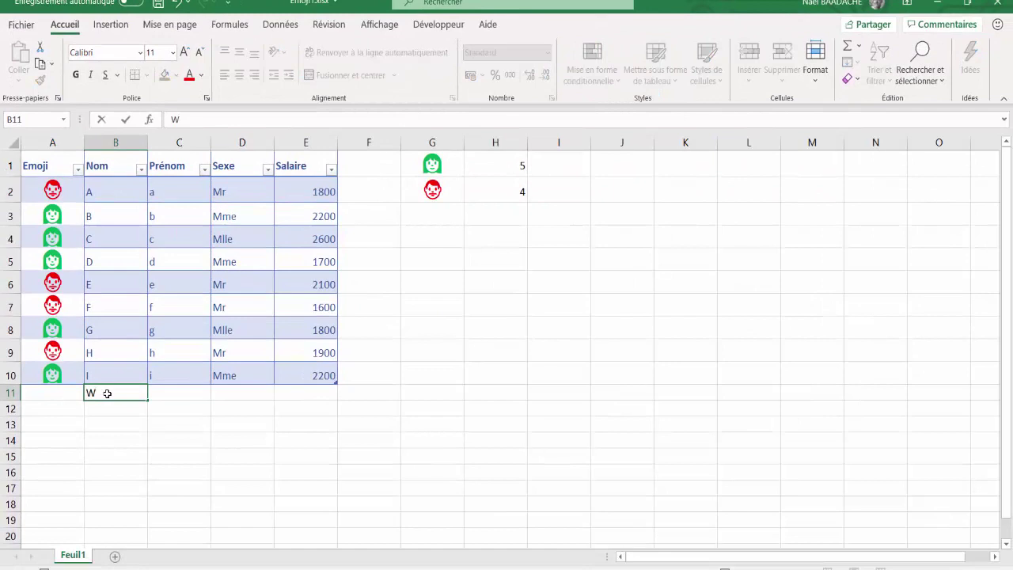
{"action": "key", "text": "Tab"}
{"action": "type", "text": "W"}
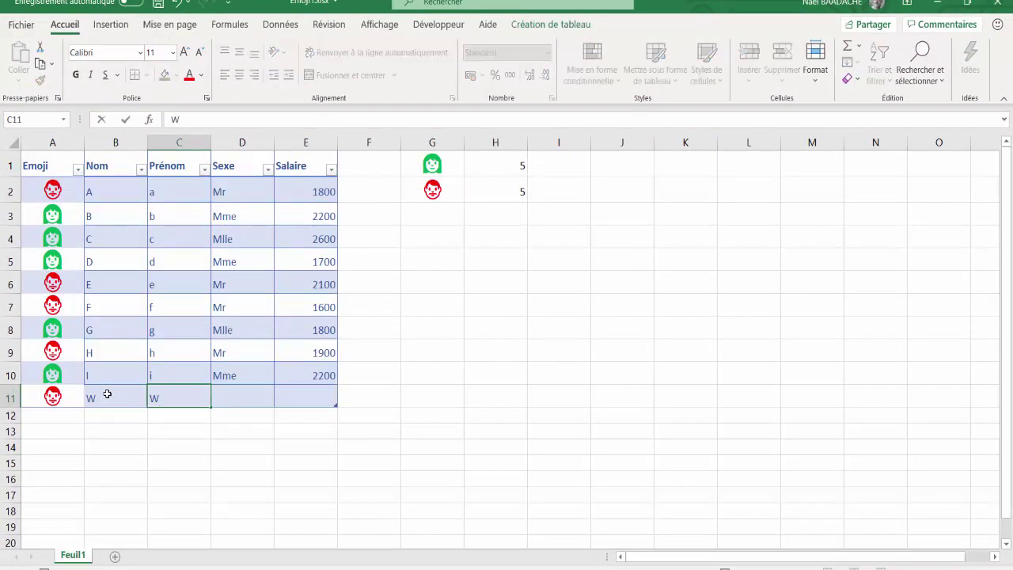
{"action": "key", "text": "Tab"}
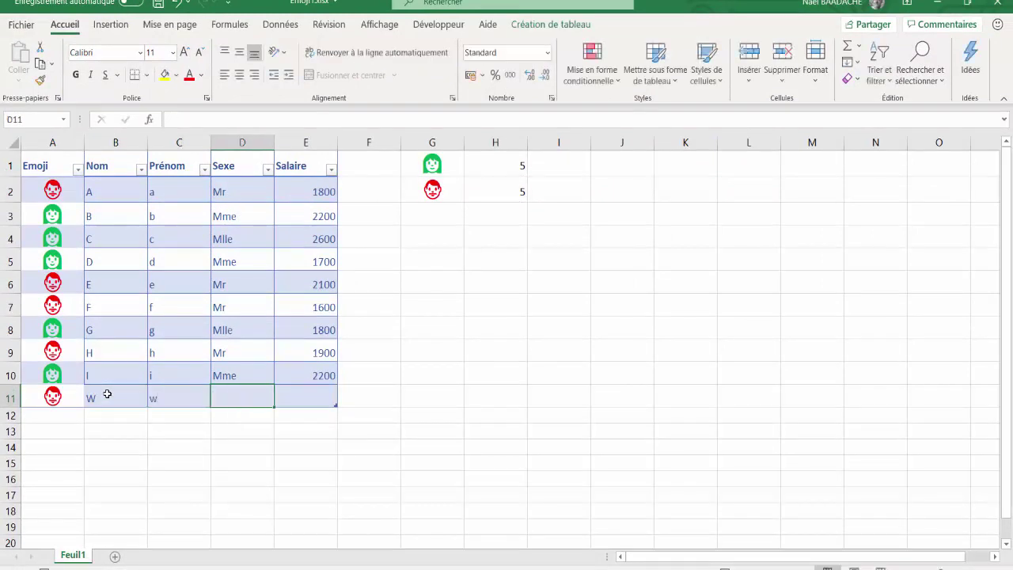
{"action": "type", "text": "M"}
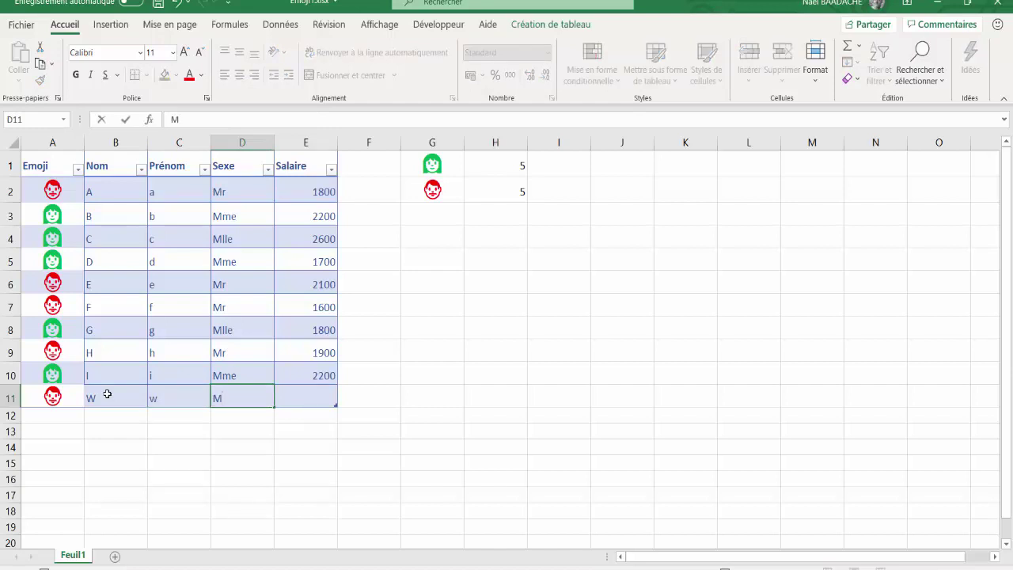
{"action": "type", "text": "me"}
{"action": "key", "text": "Tab"}
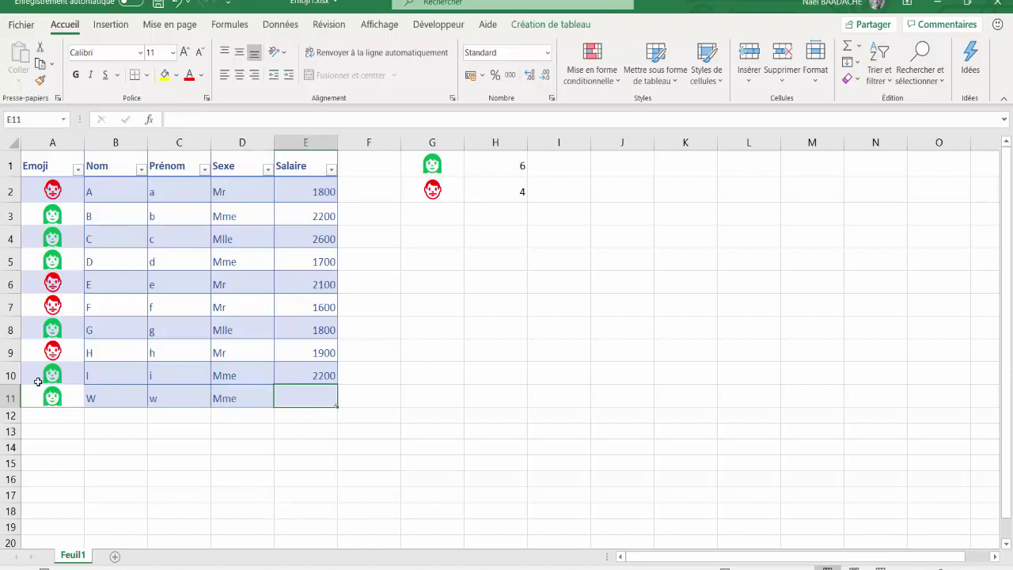
{"action": "left_click", "coordinate": [49, 396]}
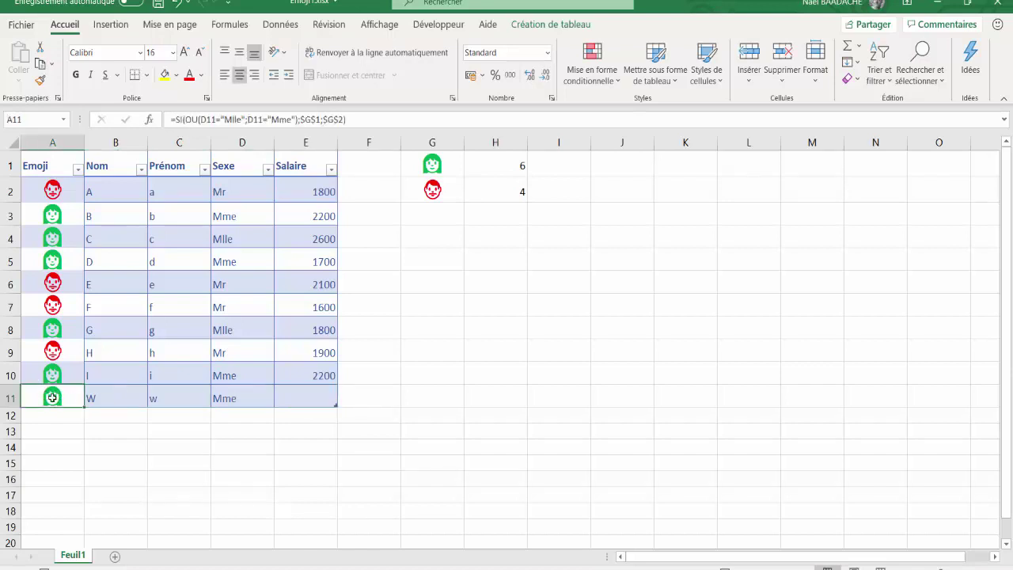
{"action": "left_click", "coordinate": [323, 399]}
{"action": "type", "text": "1500"}
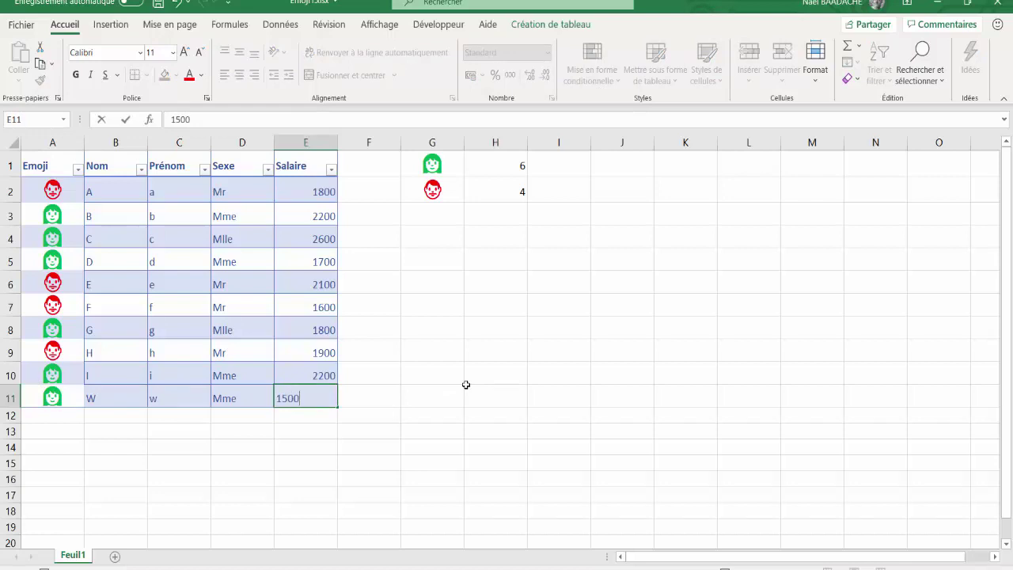
{"action": "key", "text": "Return"}
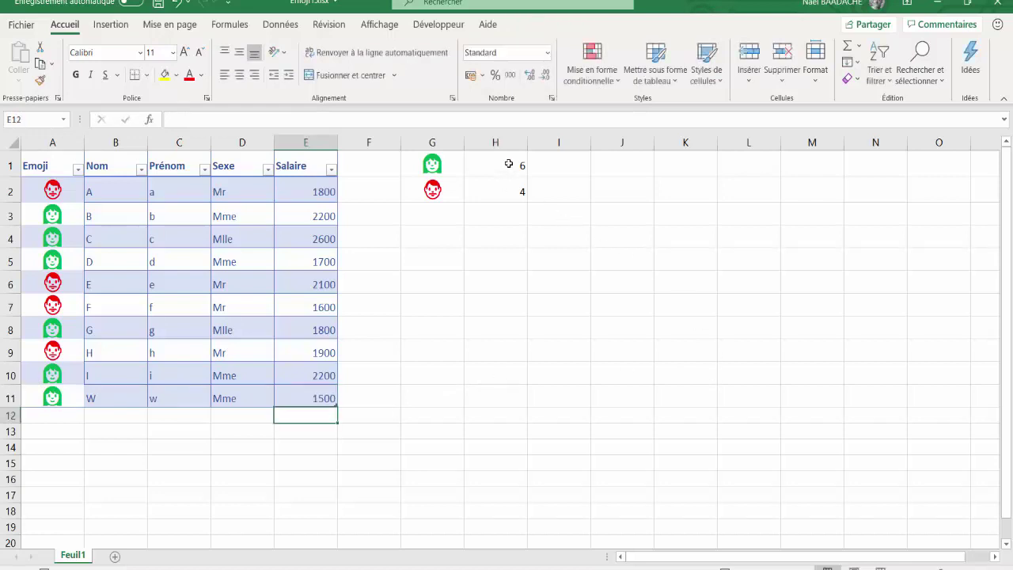
{"action": "left_click_drag", "start_coordinate": [508, 164], "coordinate": [506, 186]}
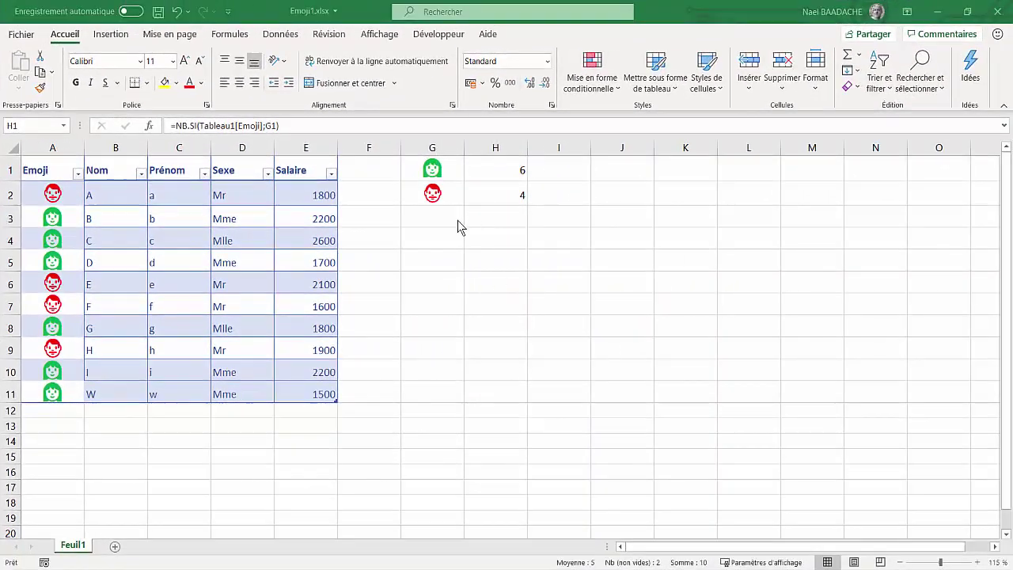
Step: Insert a 2D pie chart from the emoji counts in G1:H2 (6 and 4)
{"action": "left_click", "coordinate": [433, 172]}
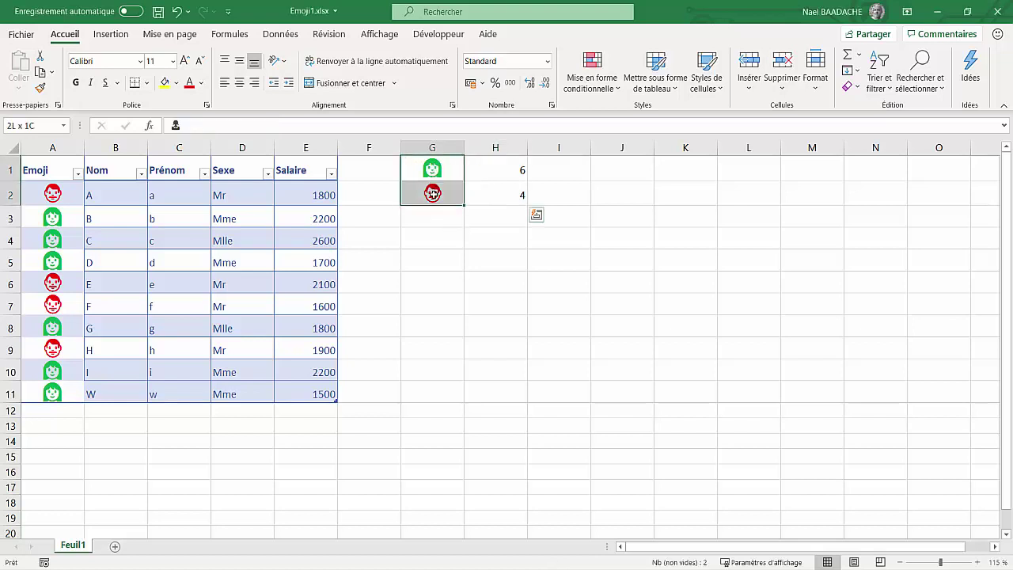
{"action": "left_click_drag", "start_coordinate": [433, 173], "coordinate": [506, 197]}
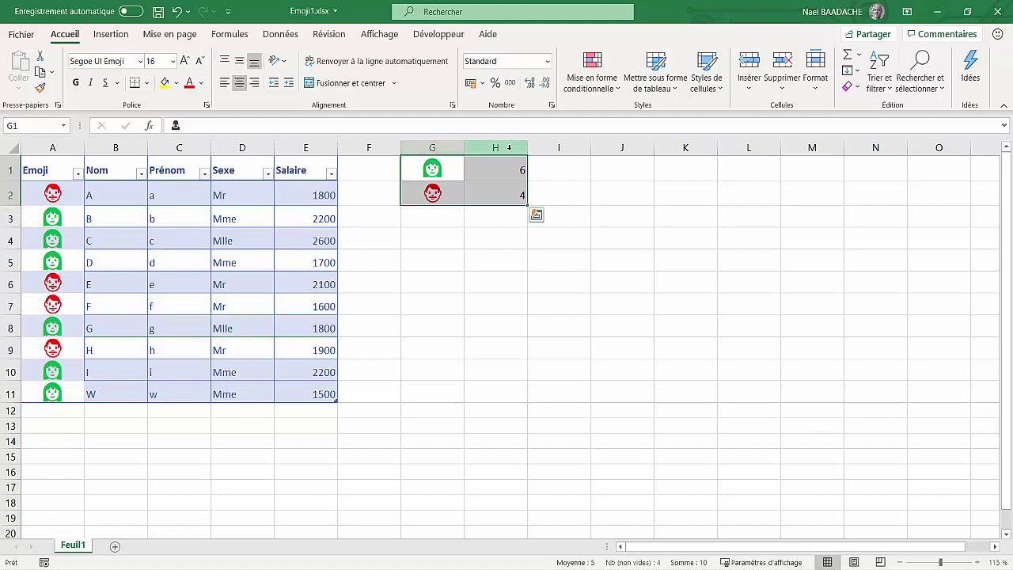
{"action": "left_click", "coordinate": [112, 35]}
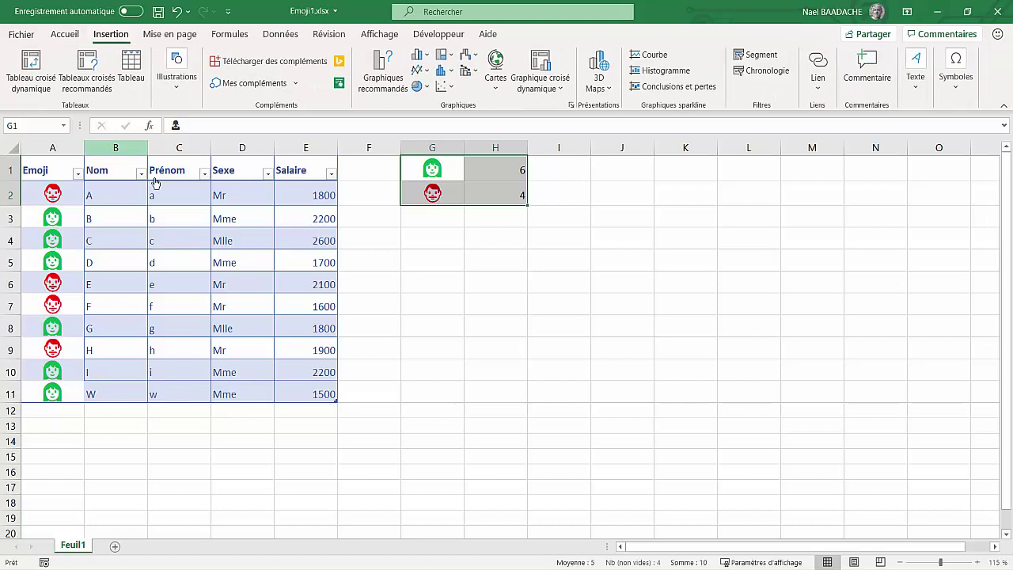
{"action": "left_click", "coordinate": [426, 88]}
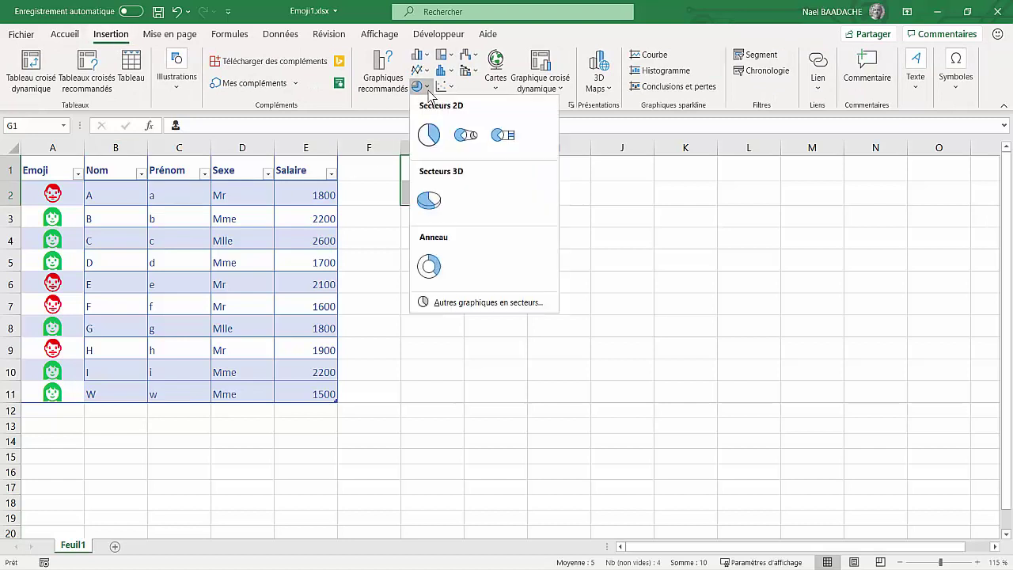
{"action": "left_click", "coordinate": [428, 136]}
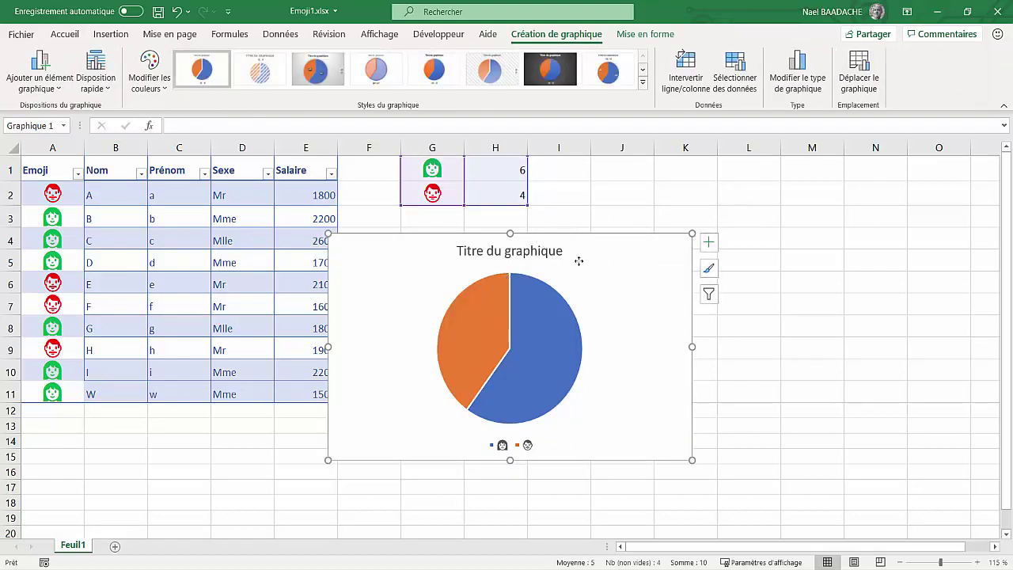
Step: Move the pie chart down-right beside the table and place its legend on the right
{"action": "left_click_drag", "start_coordinate": [579, 260], "coordinate": [629, 294]}
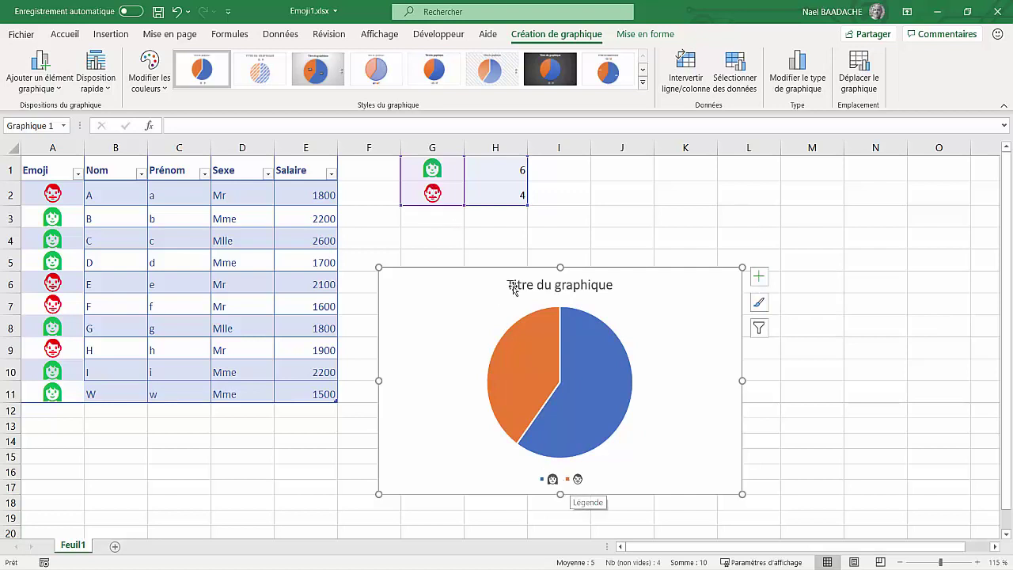
{"action": "left_click", "coordinate": [759, 279]}
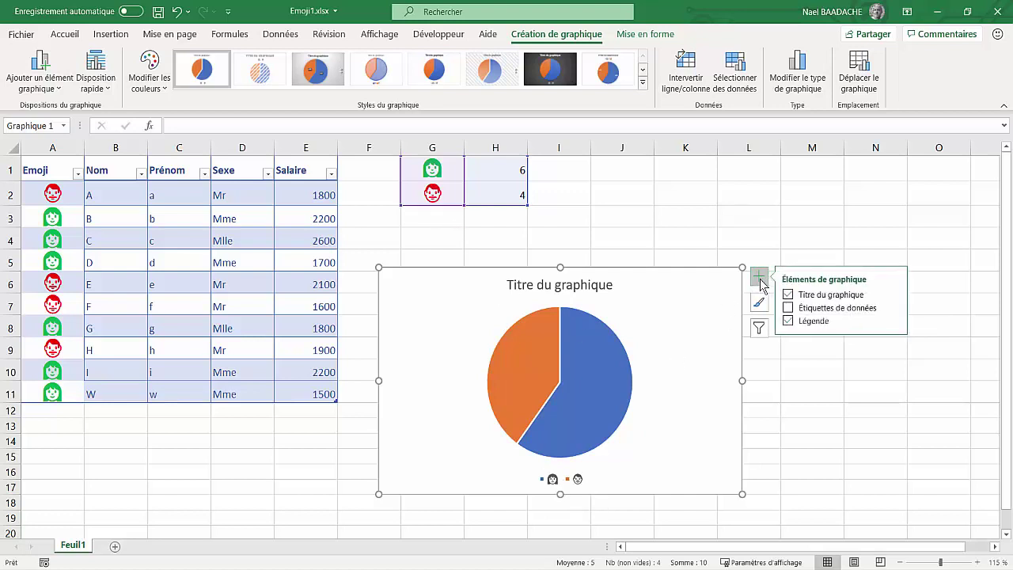
{"action": "left_click", "coordinate": [895, 321]}
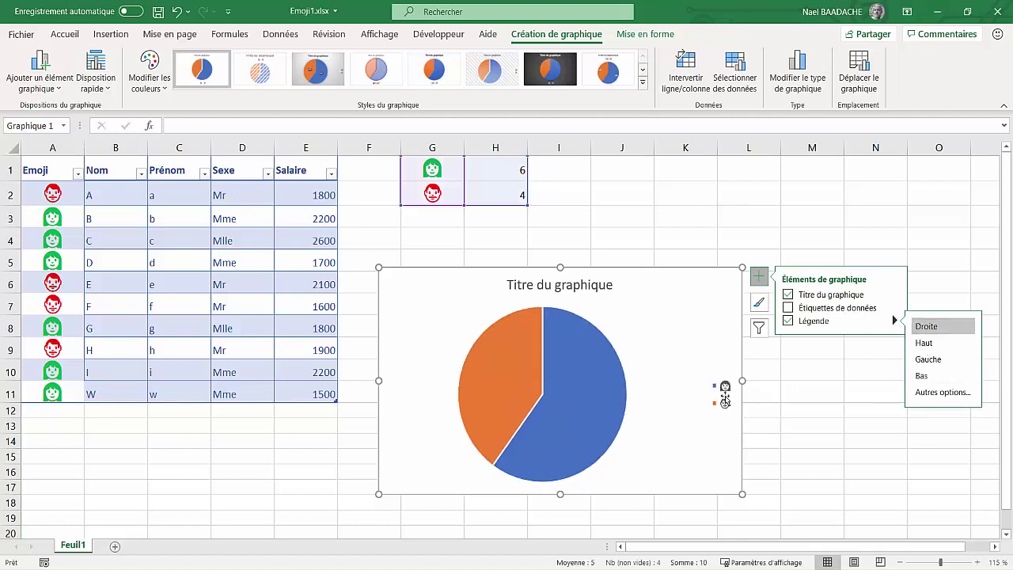
Step: Increase the legend's font size to 14 points
{"action": "left_click", "coordinate": [722, 394]}
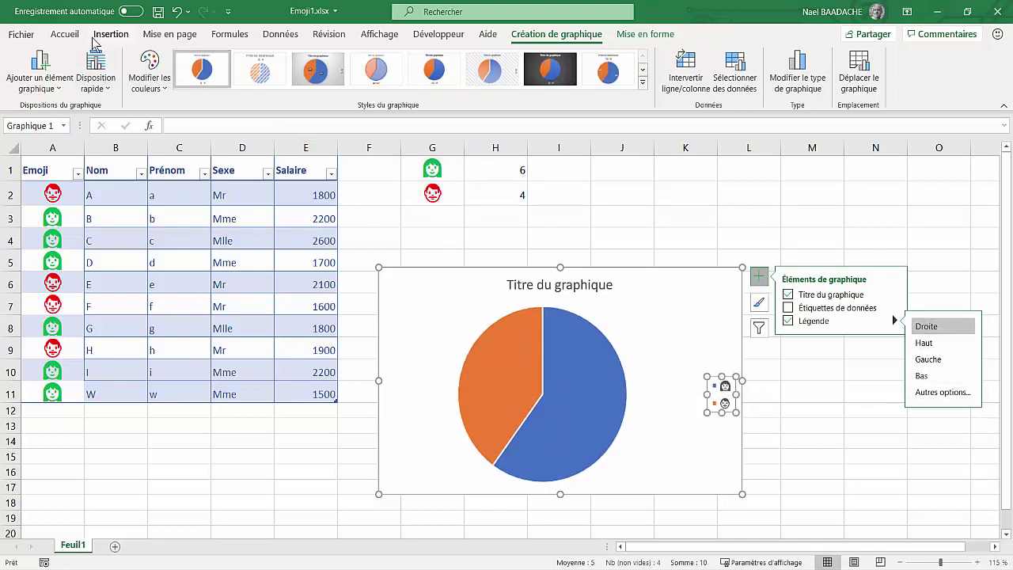
{"action": "left_click", "coordinate": [65, 34]}
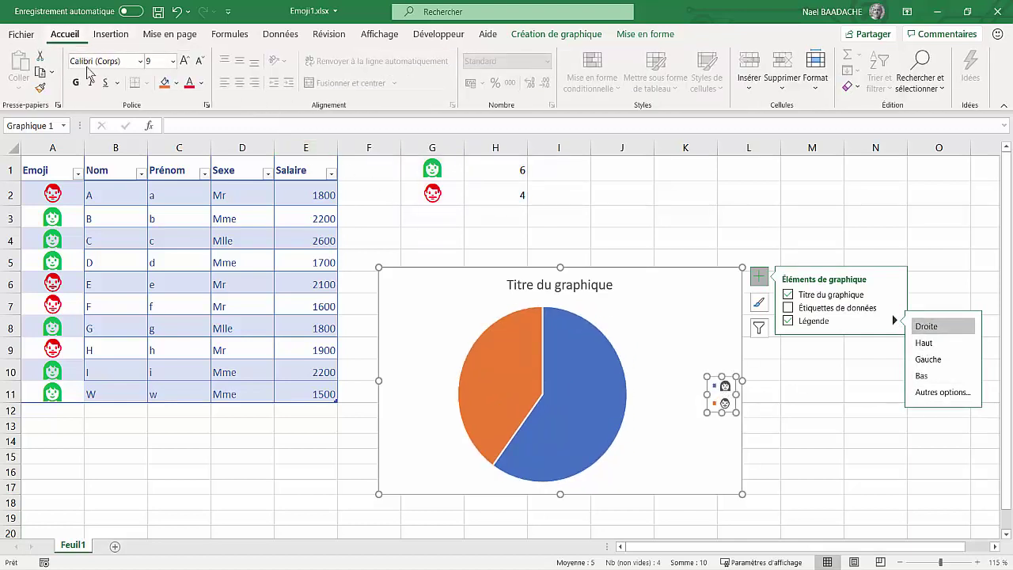
{"action": "left_click", "coordinate": [184, 61]}
{"action": "left_click", "coordinate": [184, 61]}
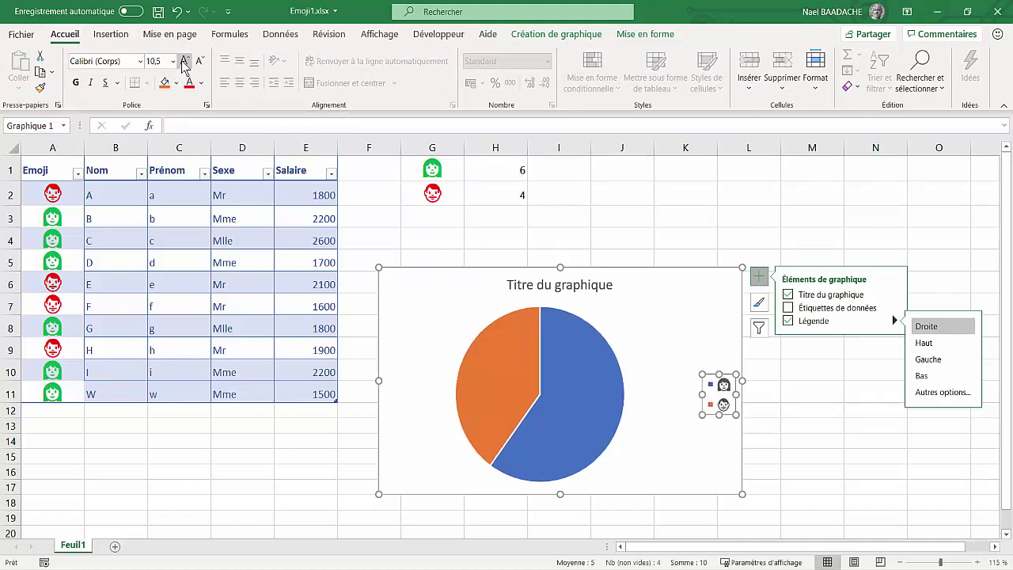
{"action": "left_click", "coordinate": [184, 61]}
{"action": "left_click", "coordinate": [184, 61]}
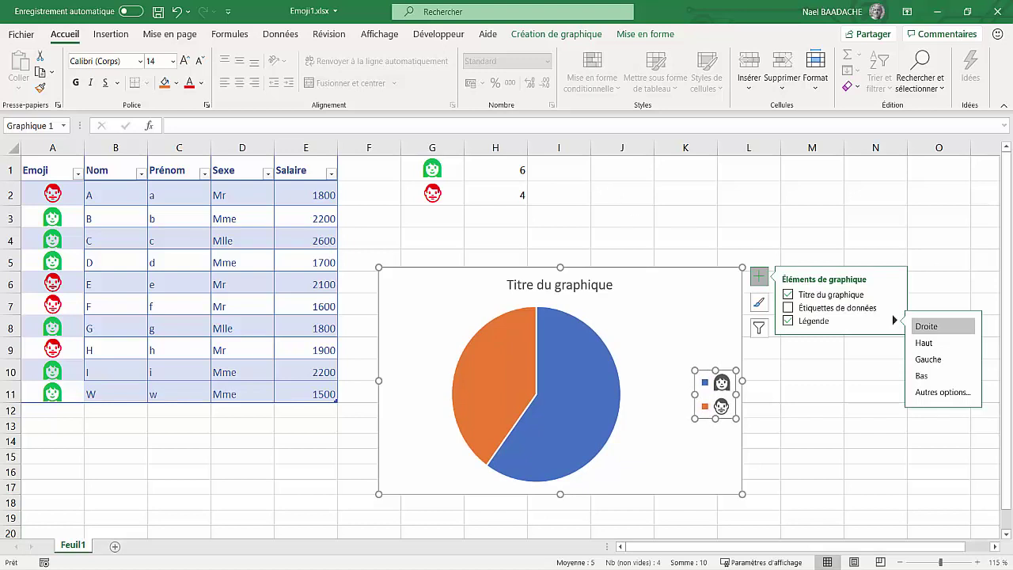
{"action": "key", "text": "Escape"}
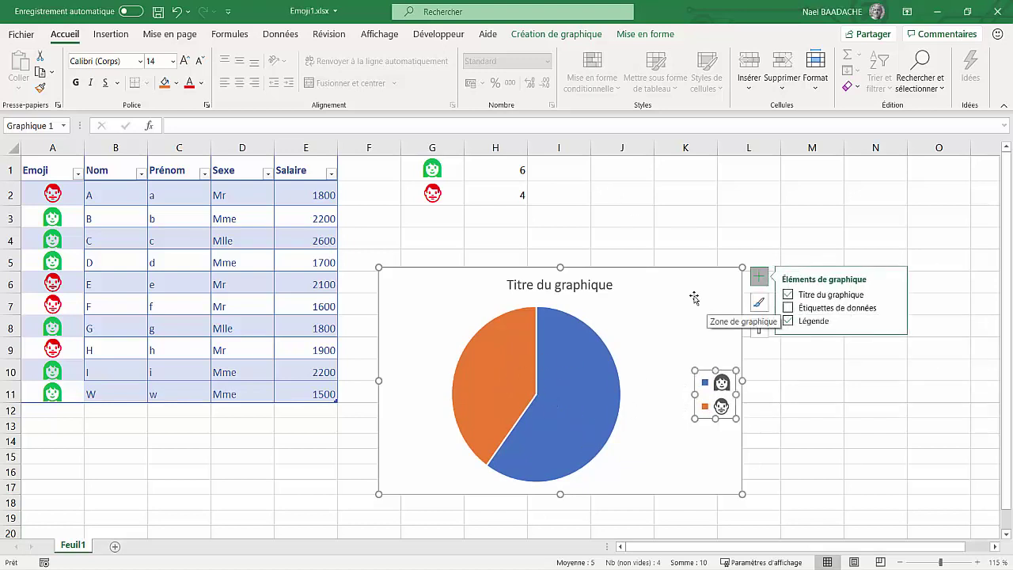
Step: Add data labels showing the emoji category name and percentage, without the raw values
{"action": "left_click", "coordinate": [787, 307]}
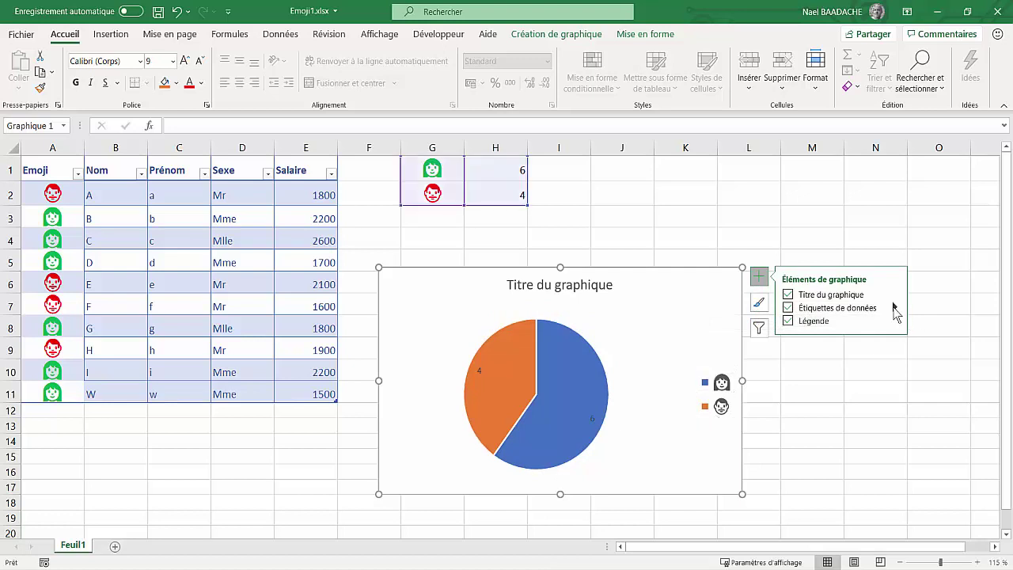
{"action": "left_click", "coordinate": [893, 308]}
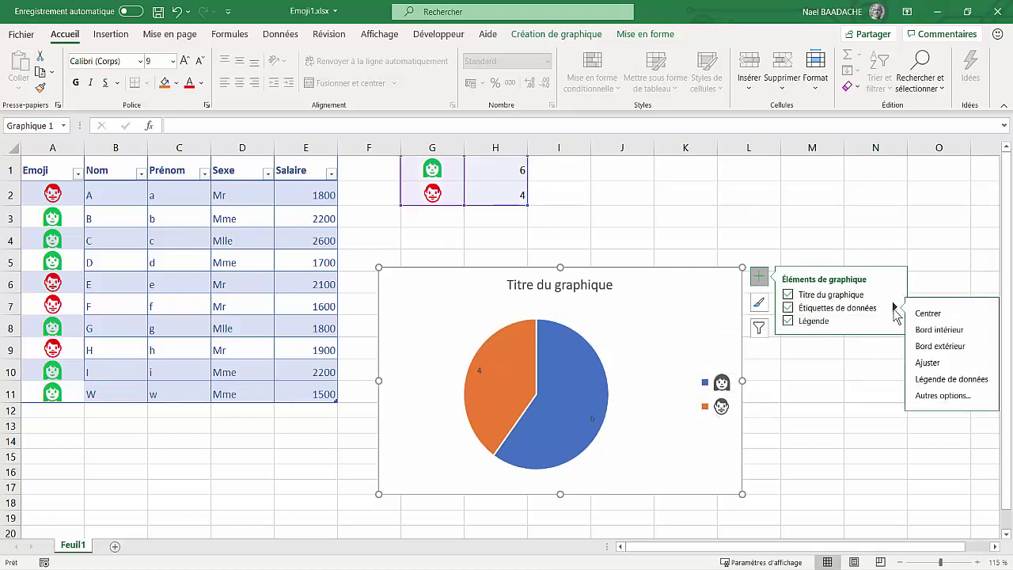
{"action": "left_click", "coordinate": [921, 400]}
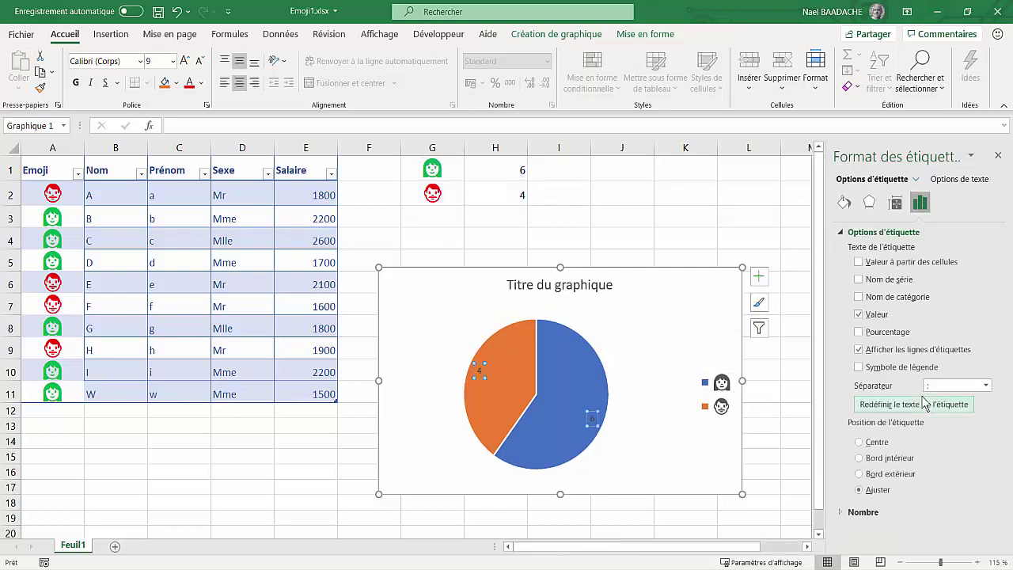
{"action": "left_click", "coordinate": [858, 367]}
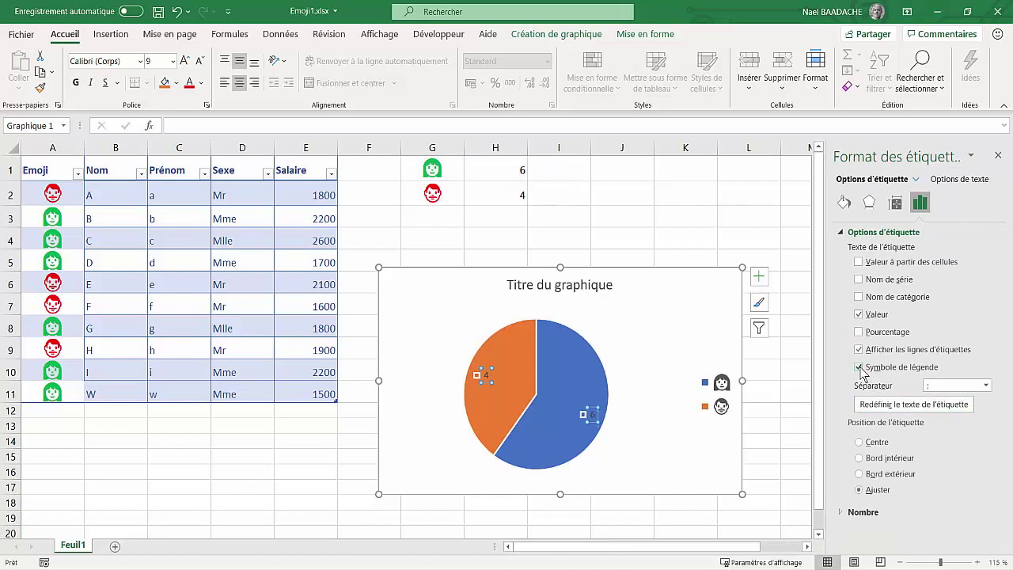
{"action": "left_click", "coordinate": [859, 368]}
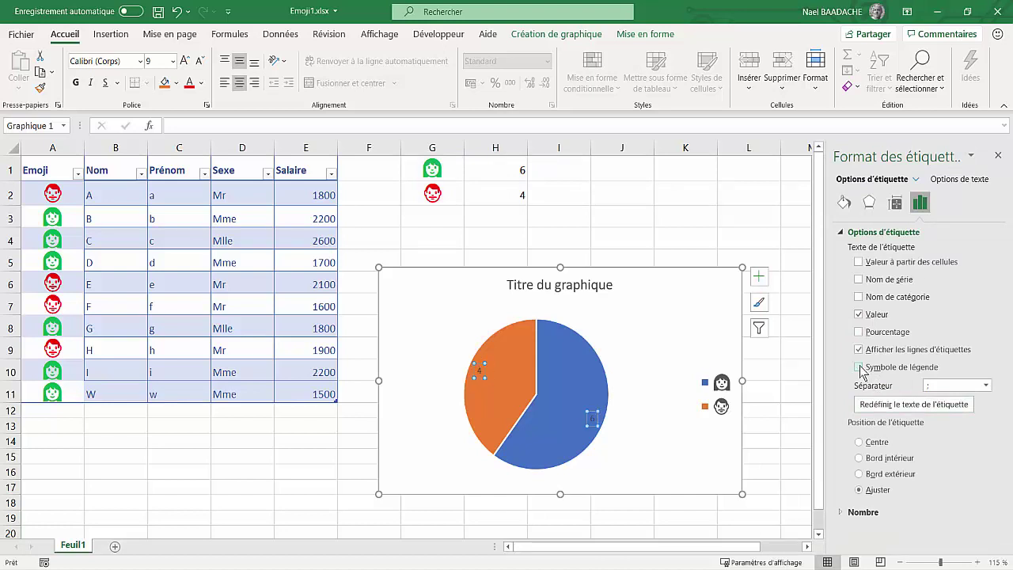
{"action": "left_click", "coordinate": [859, 314]}
{"action": "left_click", "coordinate": [859, 299]}
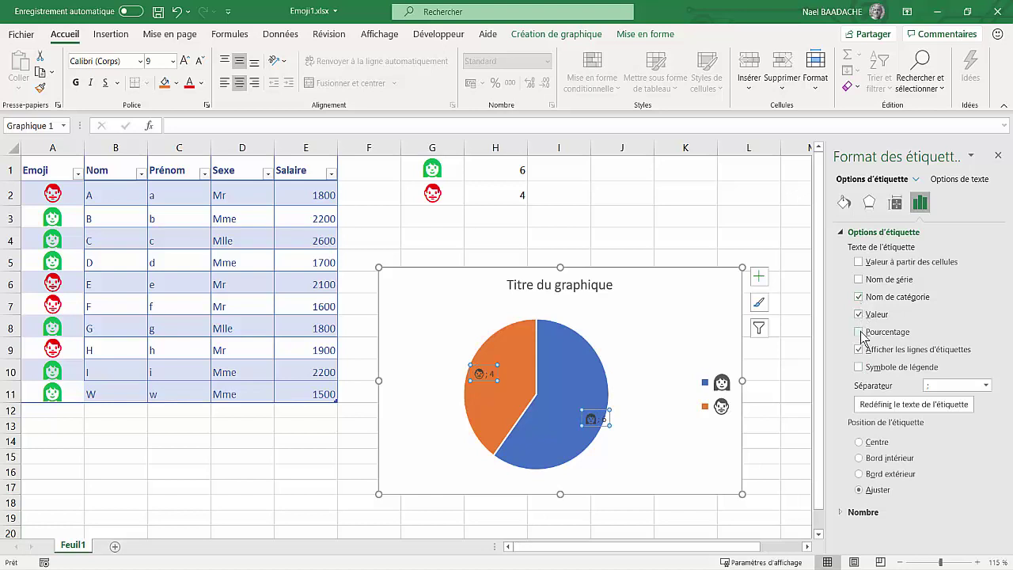
{"action": "left_click", "coordinate": [859, 333]}
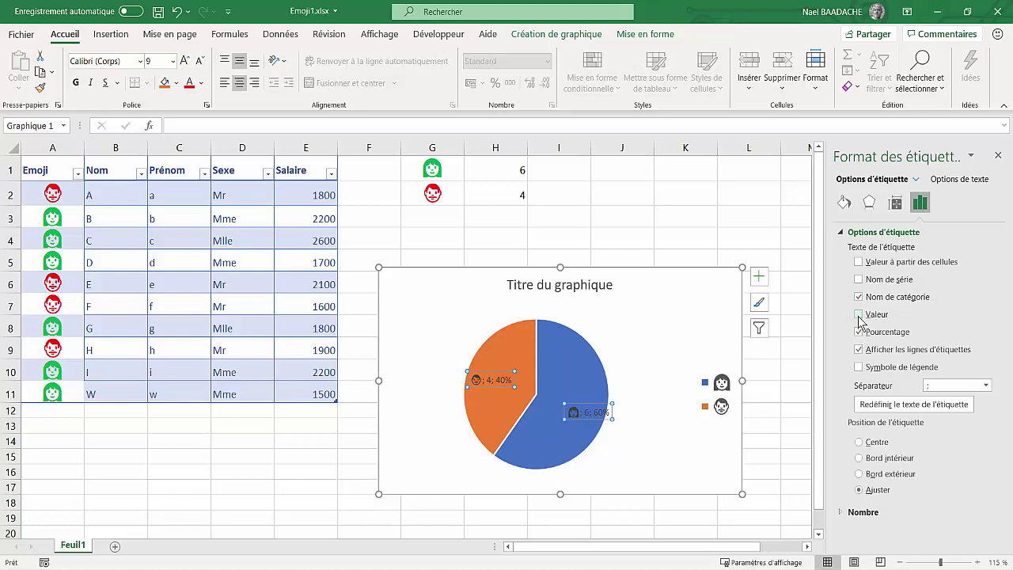
{"action": "left_click", "coordinate": [859, 315]}
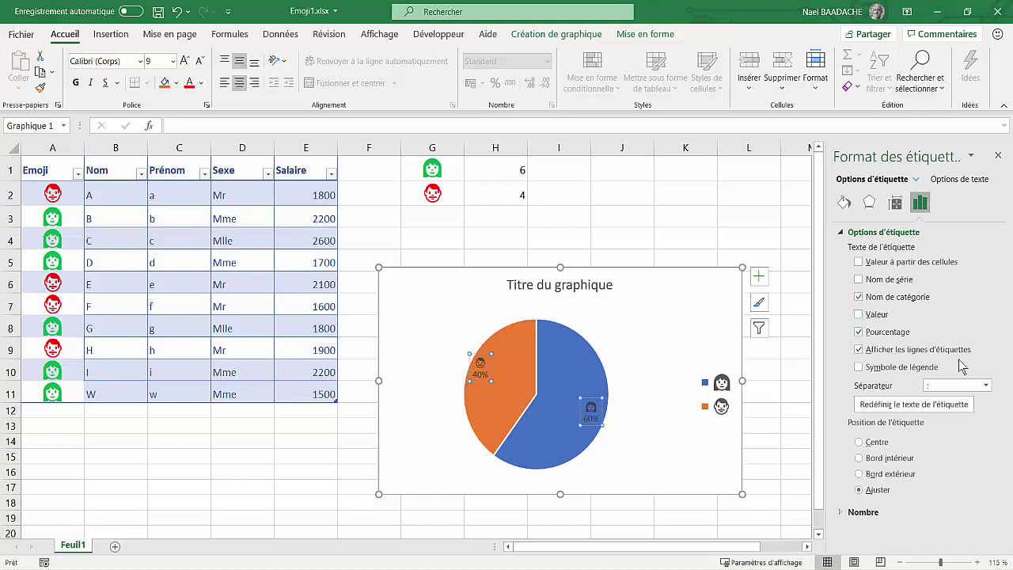
Step: Put each label's percentage on a new line and enlarge the label font
{"action": "left_click", "coordinate": [986, 386]}
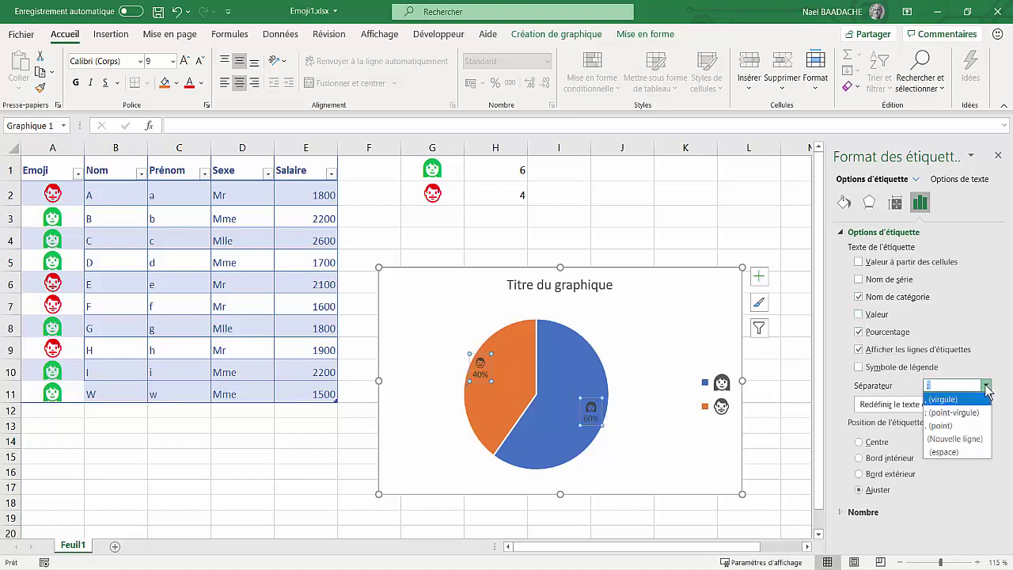
{"action": "left_click", "coordinate": [949, 440]}
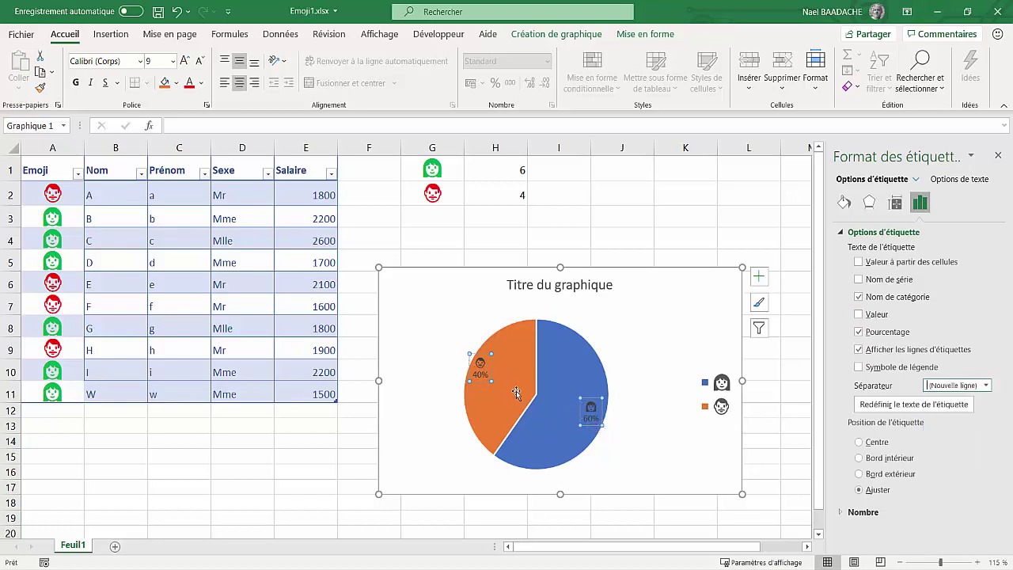
{"action": "left_click", "coordinate": [184, 62]}
Step: Enlarge the data label font further and nudge the 40% label inside its slice
{"action": "left_click", "coordinate": [184, 61]}
{"action": "left_click", "coordinate": [185, 62]}
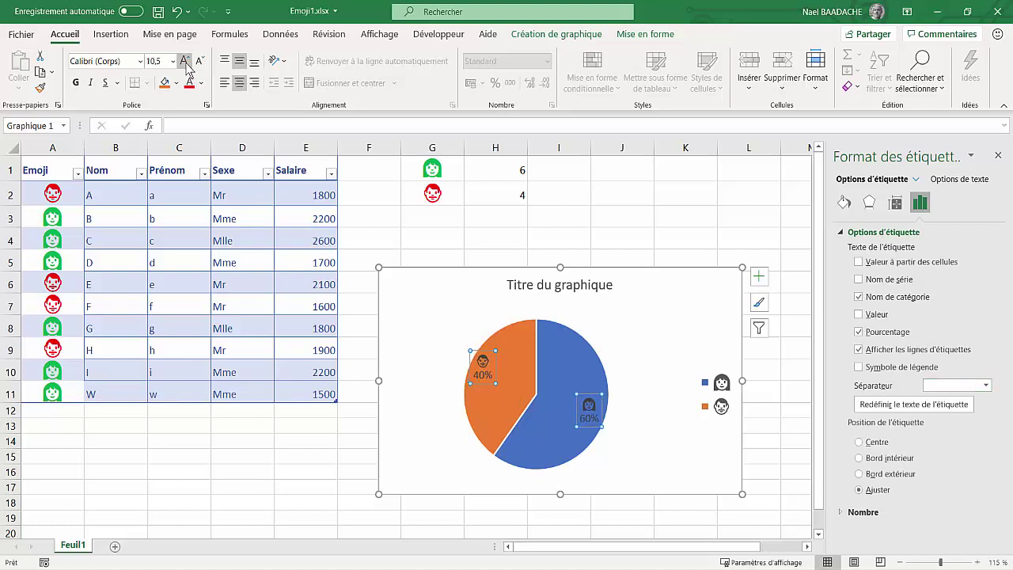
{"action": "left_click", "coordinate": [184, 62]}
{"action": "left_click", "coordinate": [184, 61]}
{"action": "left_click", "coordinate": [184, 62]}
{"action": "left_click", "coordinate": [184, 62]}
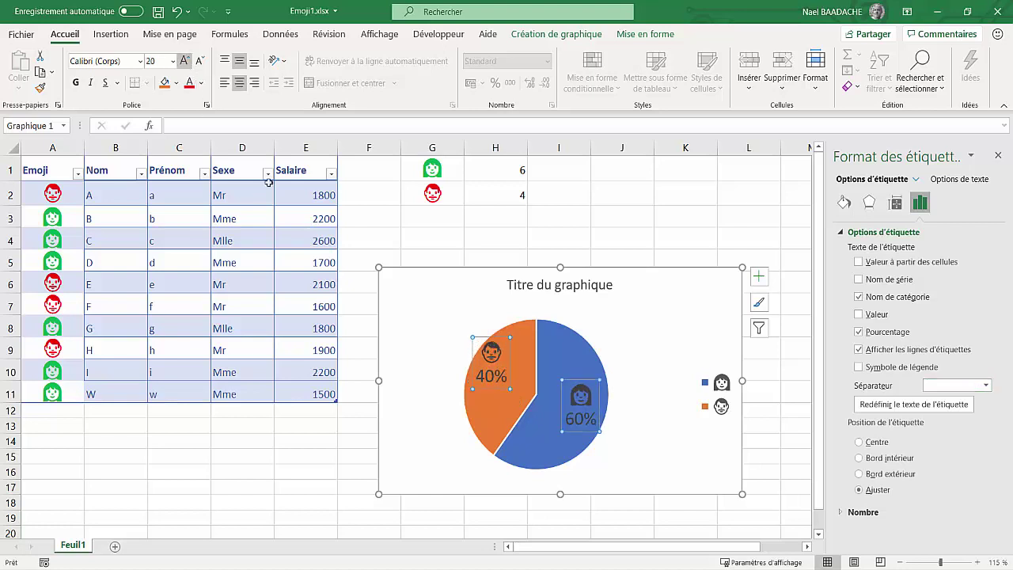
{"action": "left_click", "coordinate": [496, 370]}
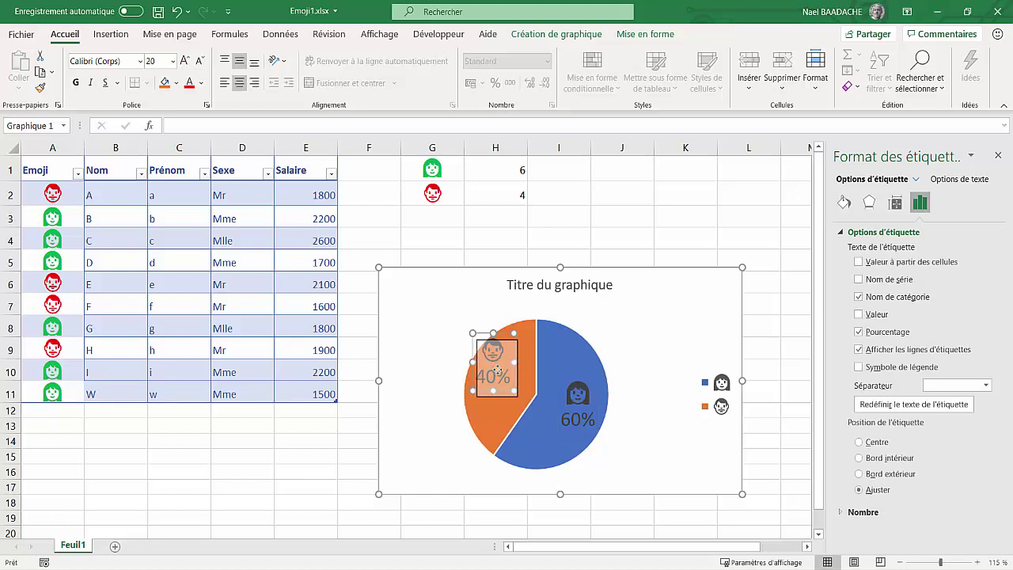
{"action": "left_click_drag", "start_coordinate": [496, 369], "coordinate": [500, 374]}
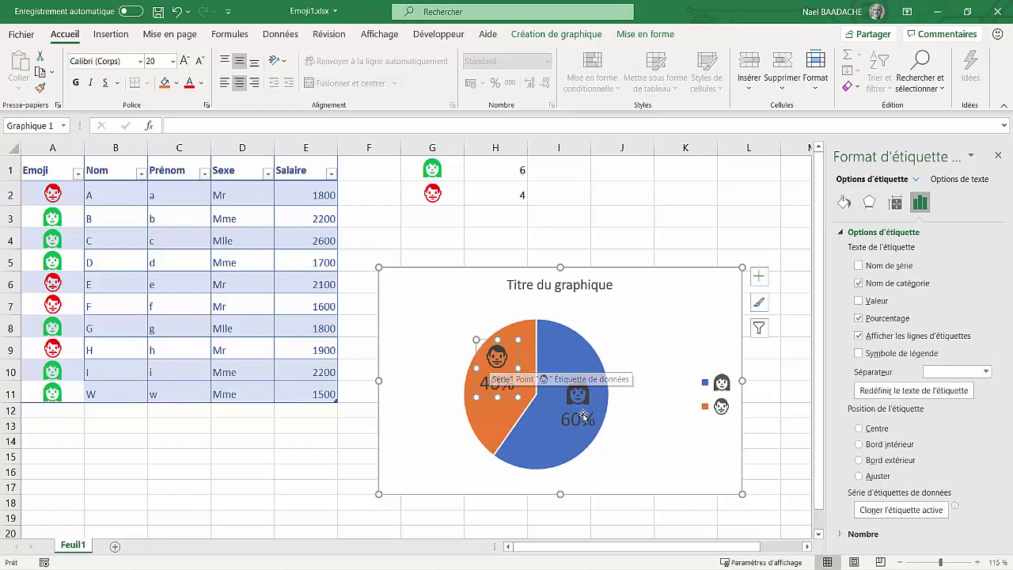
Step: Replace the chart title with 'Répartition Salariés'
{"action": "left_click", "coordinate": [519, 286]}
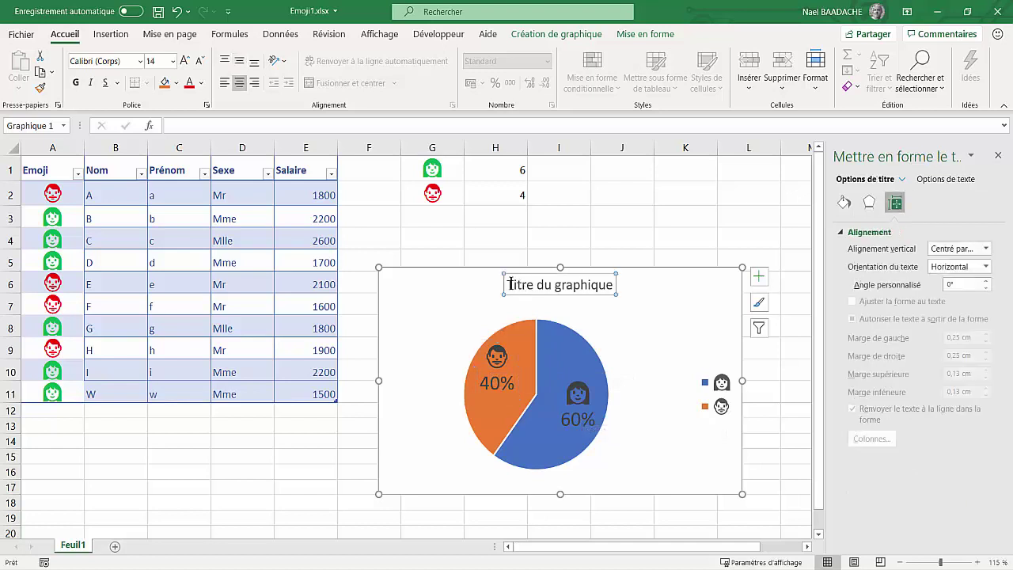
{"action": "left_click_drag", "start_coordinate": [509, 285], "coordinate": [617, 295]}
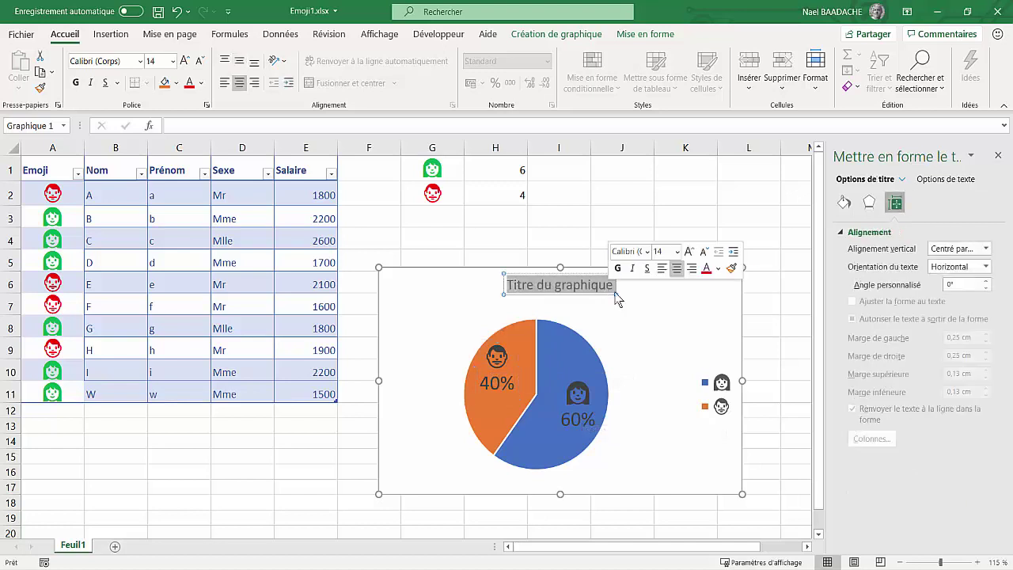
{"action": "type", "text": "Ré"}
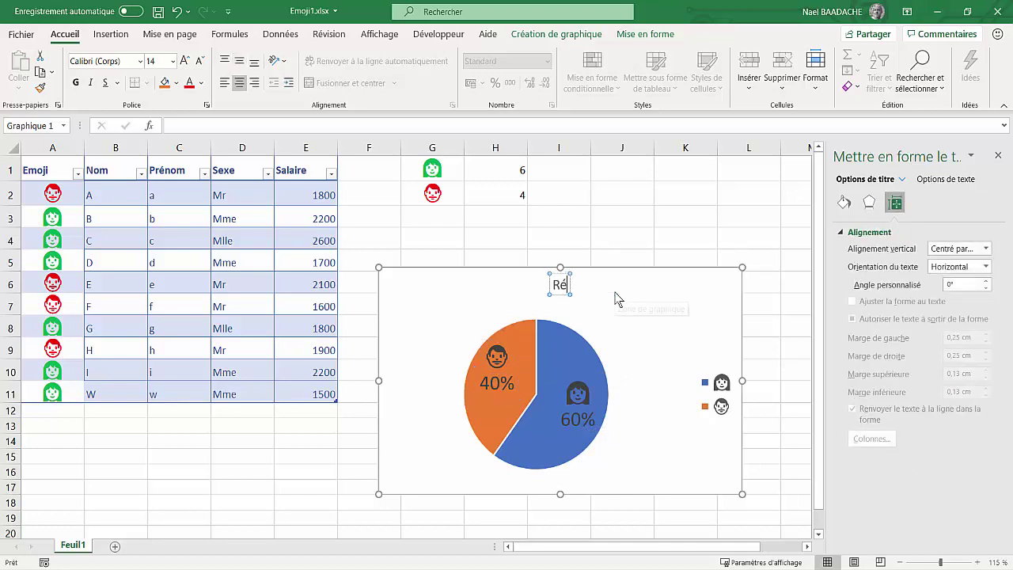
{"action": "type", "text": "partition"}
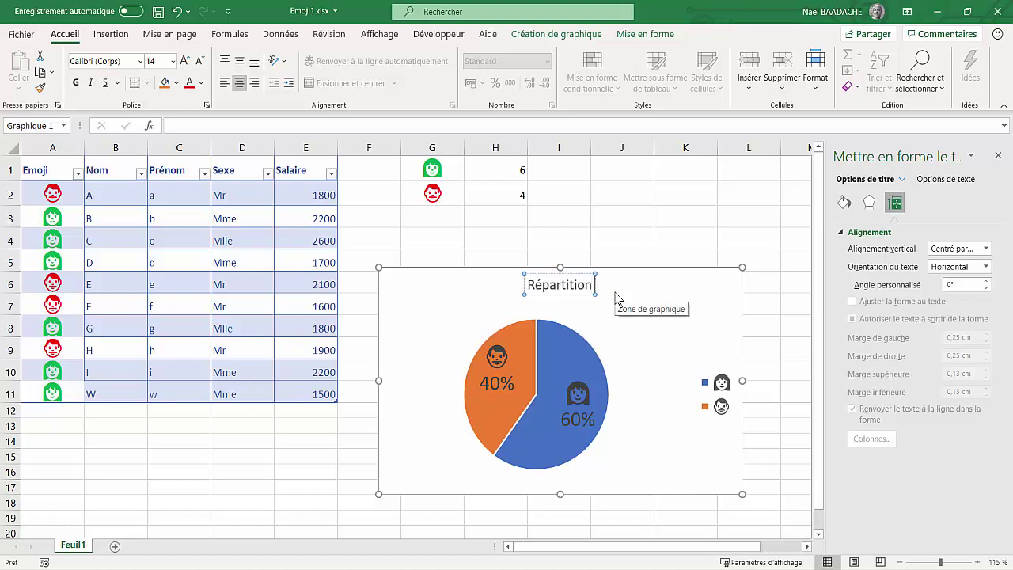
{"action": "type", "text": " Sal"}
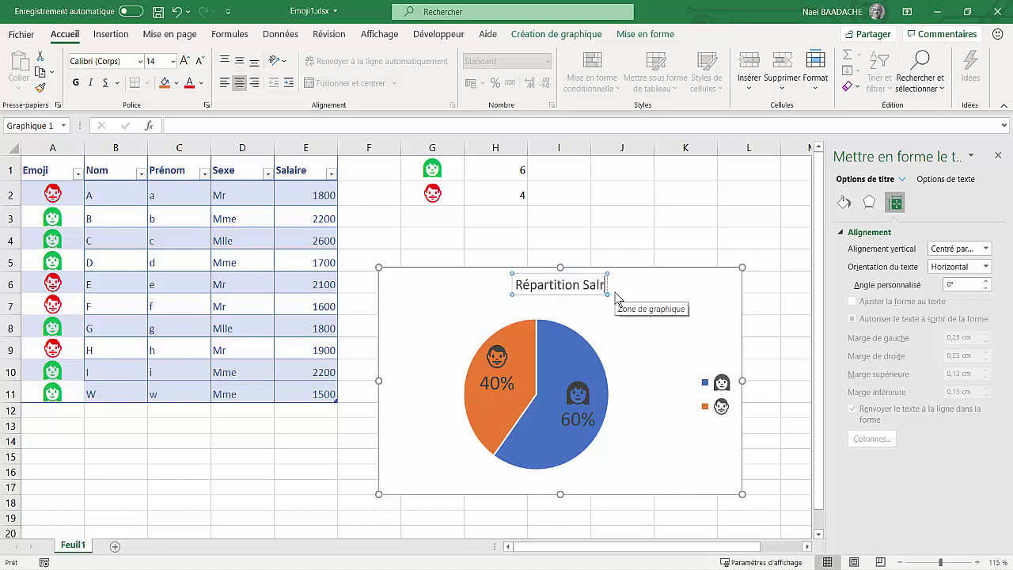
{"action": "type", "text": "ariés"}
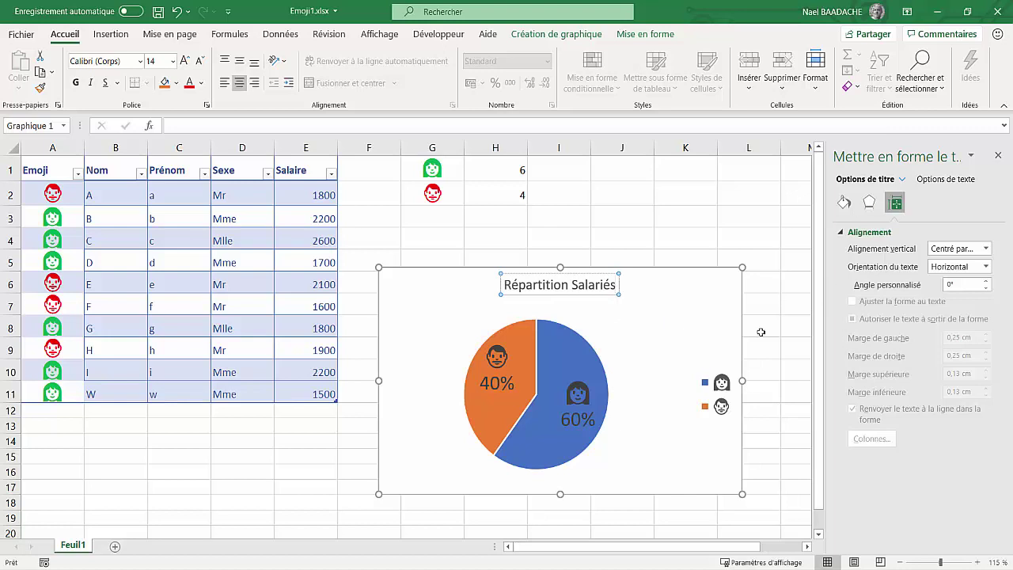
{"action": "left_click", "coordinate": [721, 407]}
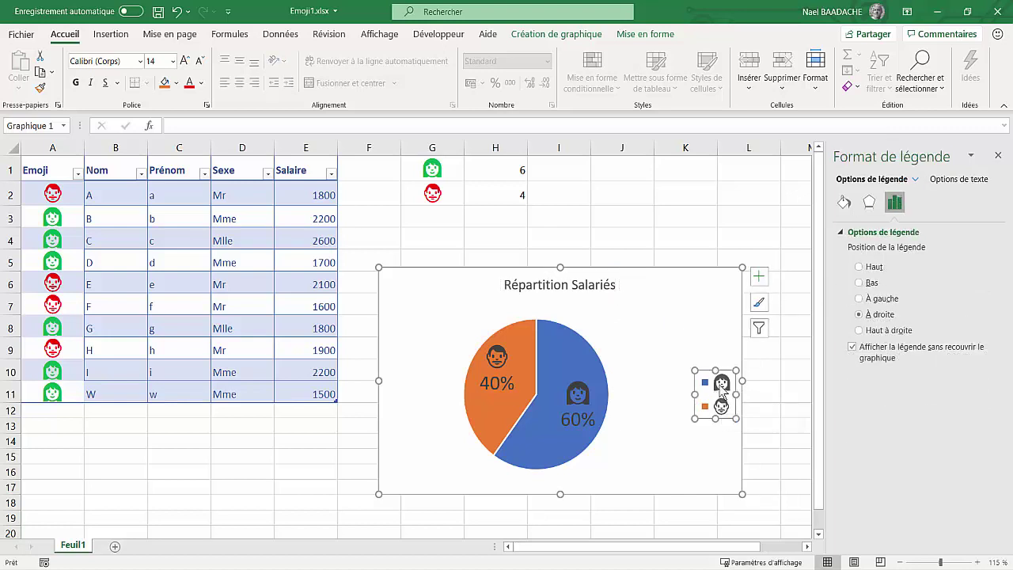
Step: Delete the side legend and apply the dark grey chart style
{"action": "key", "text": "Delete"}
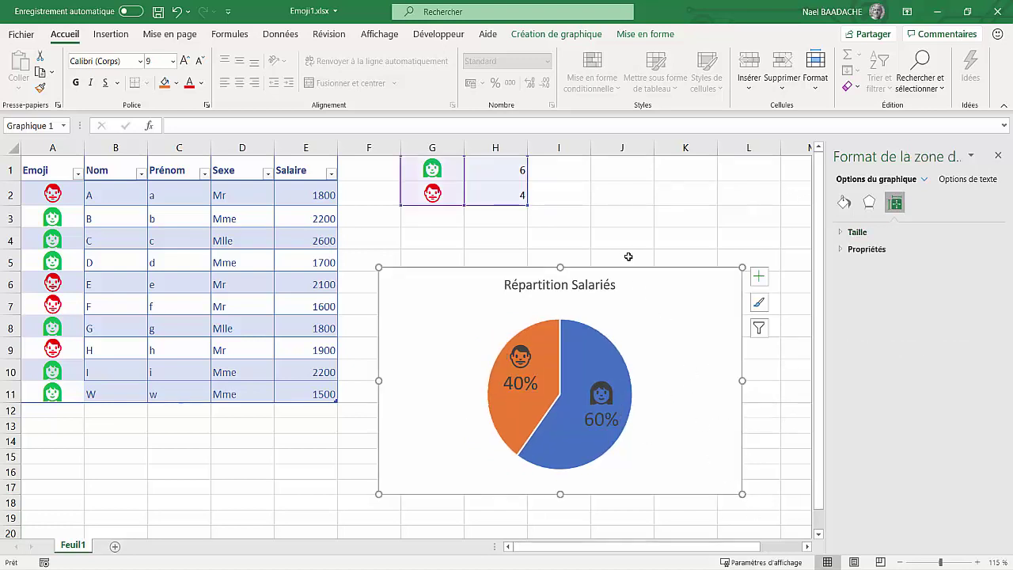
{"action": "left_click", "coordinate": [585, 36]}
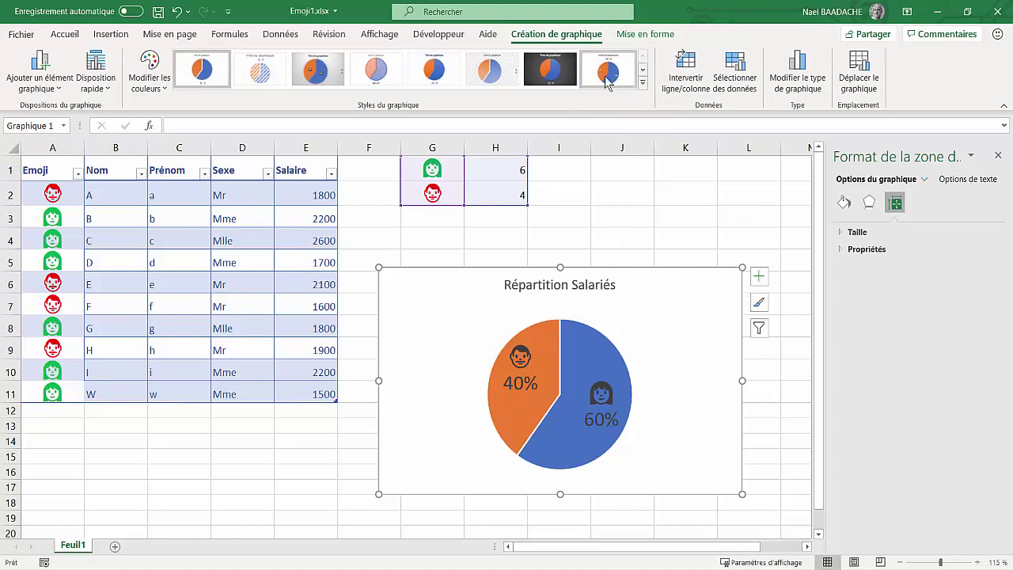
{"action": "left_click", "coordinate": [317, 69]}
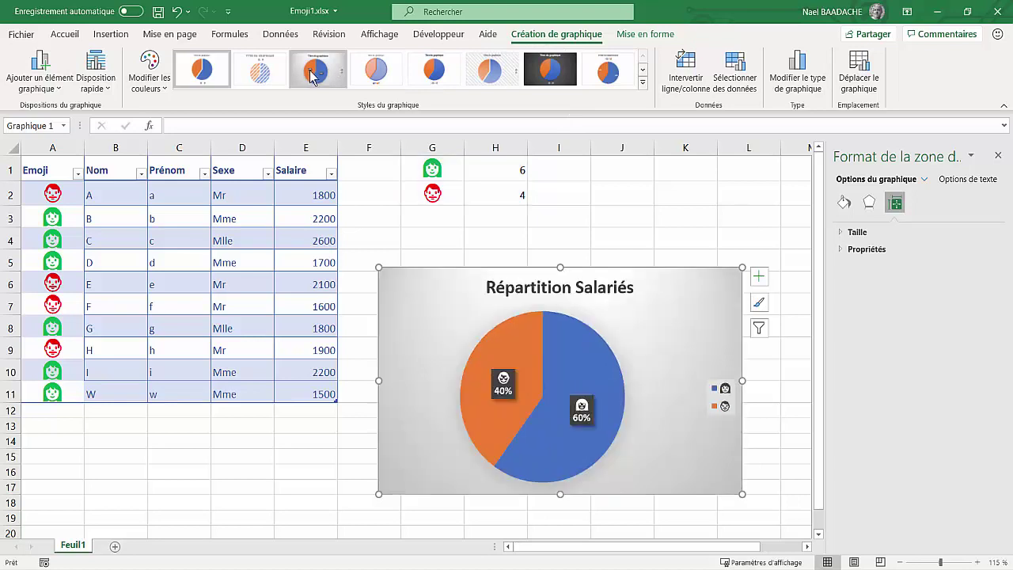
{"action": "left_click", "coordinate": [642, 82]}
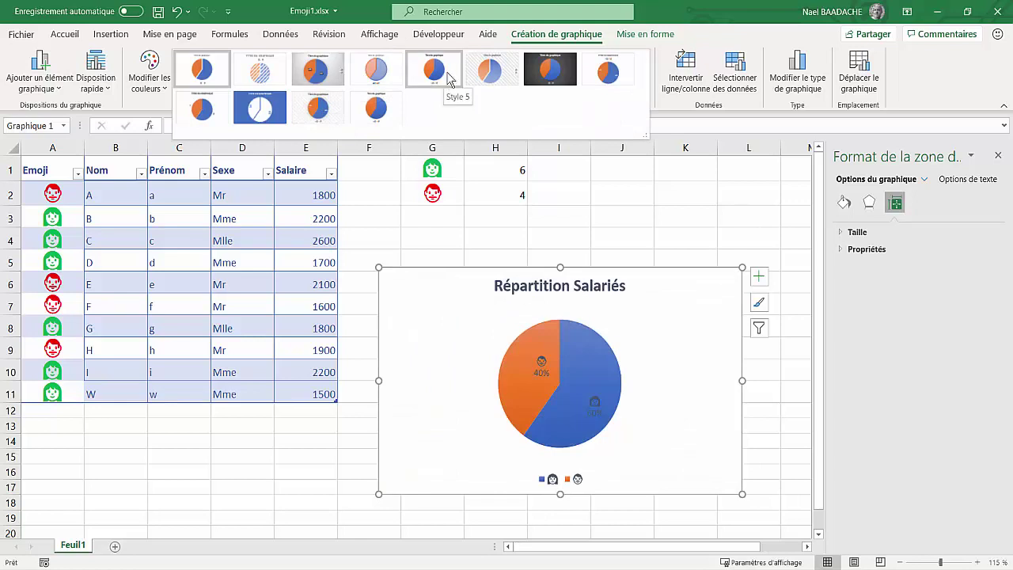
{"action": "left_click", "coordinate": [535, 76]}
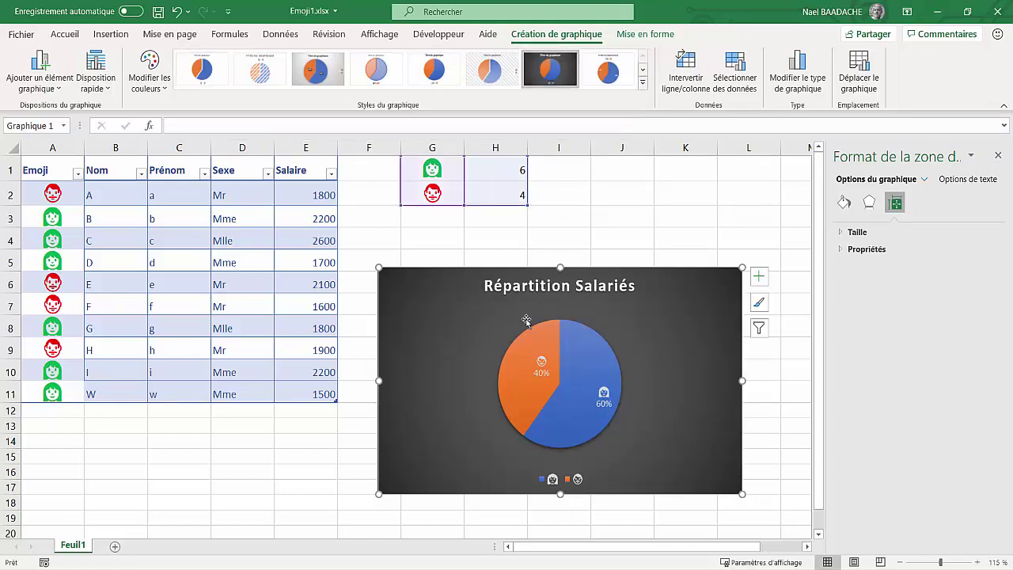
{"action": "left_click", "coordinate": [539, 380]}
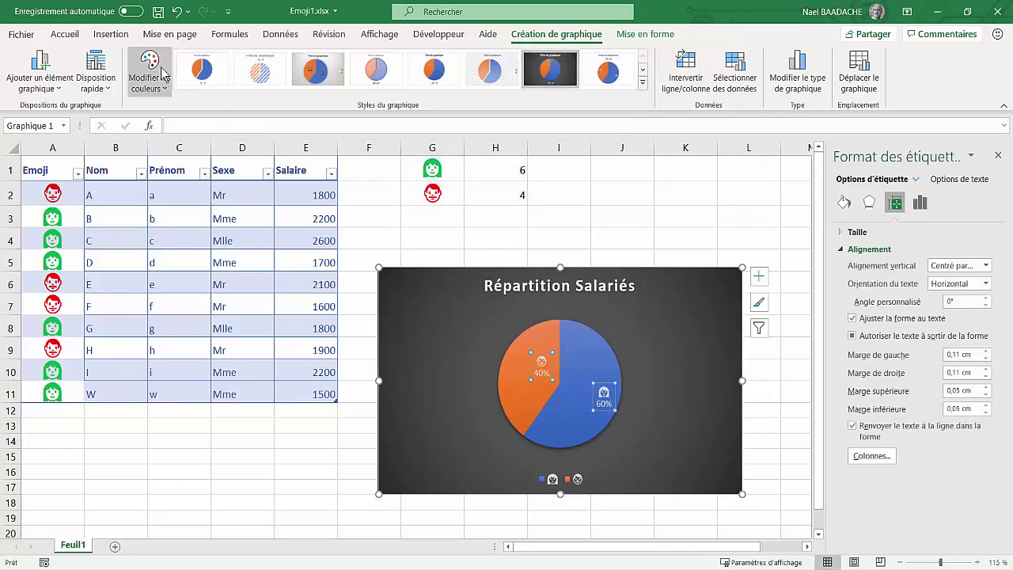
Step: Set the data labels to 18 pt and colour the 40% label's emoji red
{"action": "left_click", "coordinate": [65, 34]}
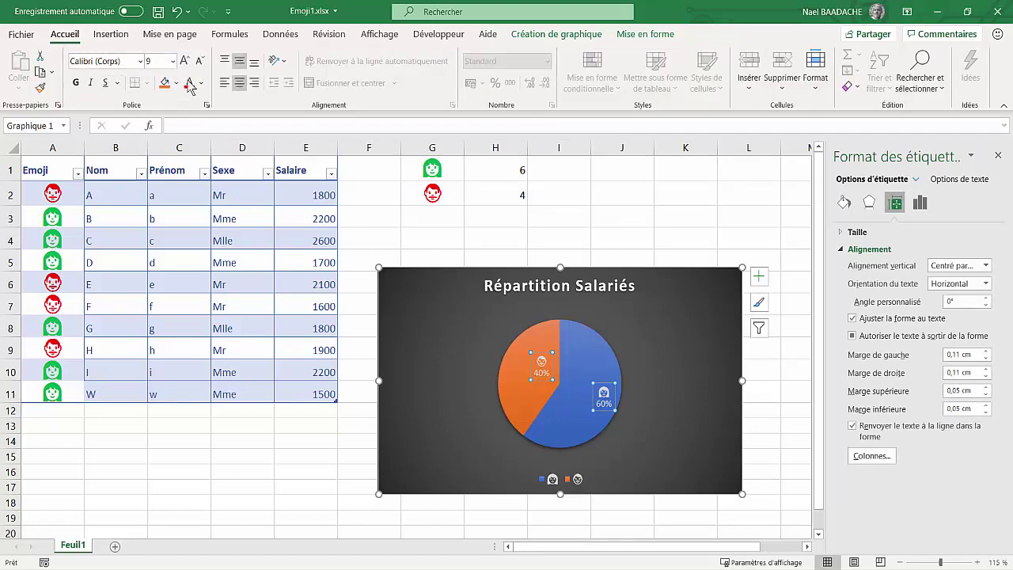
{"action": "left_click", "coordinate": [185, 62]}
{"action": "left_click", "coordinate": [185, 62]}
{"action": "left_click", "coordinate": [186, 61]}
{"action": "left_click", "coordinate": [186, 61]}
{"action": "left_click", "coordinate": [185, 62]}
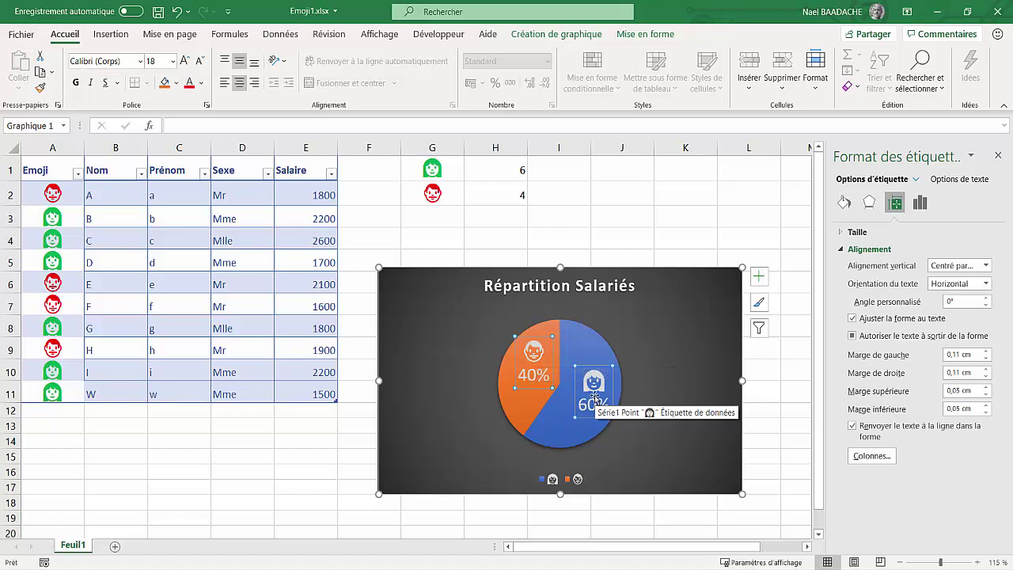
{"action": "left_click", "coordinate": [534, 356]}
{"action": "right_click", "coordinate": [529, 355]}
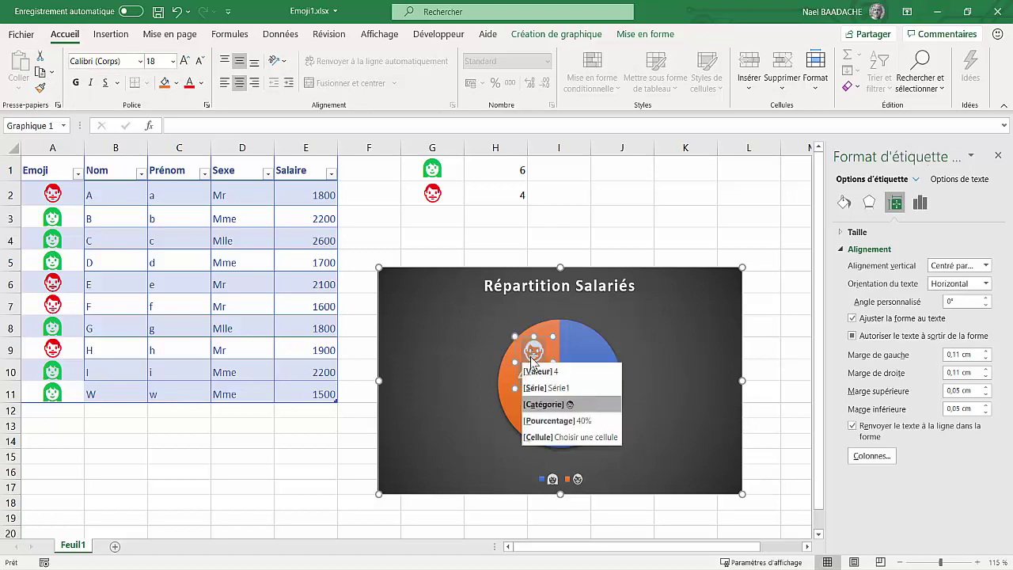
{"action": "key", "text": "Escape"}
{"action": "right_click", "coordinate": [653, 344]}
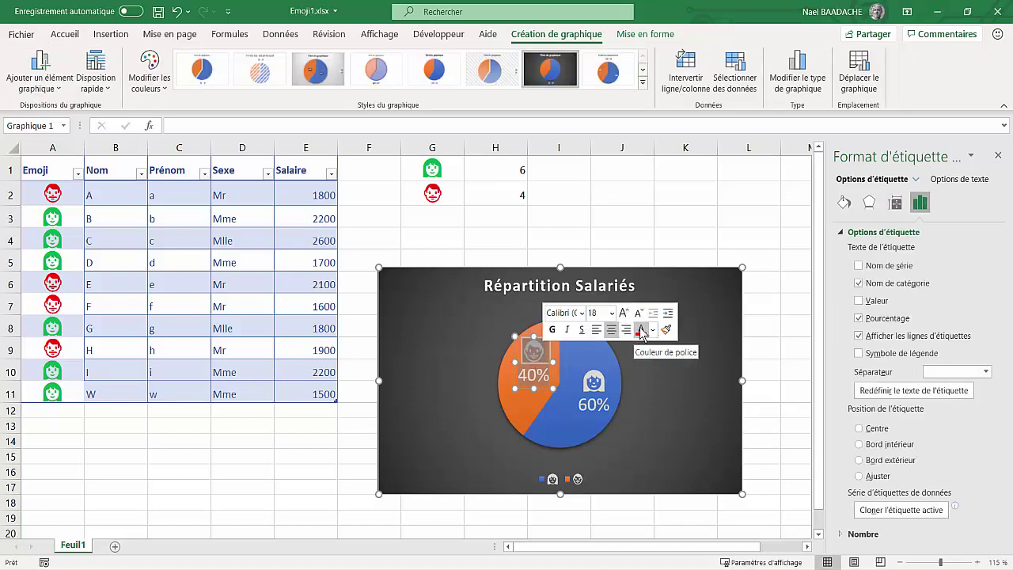
{"action": "left_click", "coordinate": [643, 336]}
Step: Colour the 60% label's emoji green
{"action": "left_click", "coordinate": [586, 384]}
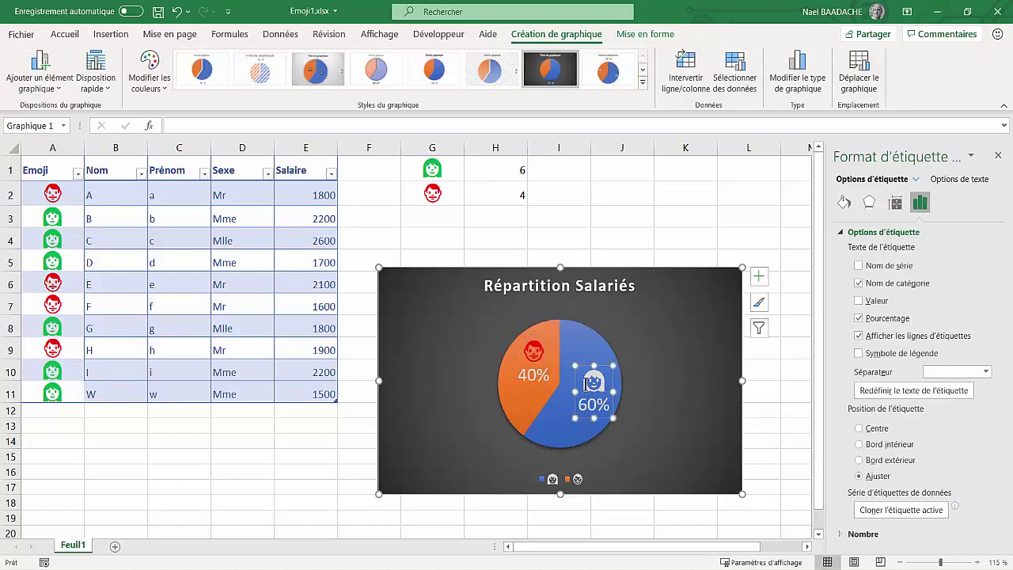
{"action": "left_click_drag", "start_coordinate": [586, 383], "coordinate": [601, 384]}
{"action": "right_click", "coordinate": [603, 386]}
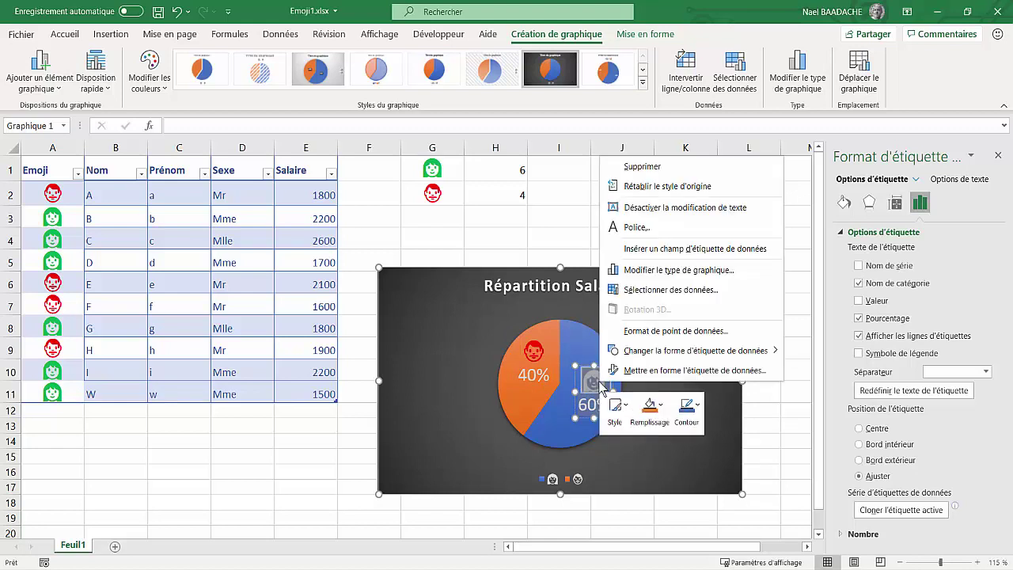
{"action": "key", "text": "Escape"}
{"action": "right_click", "coordinate": [599, 386]}
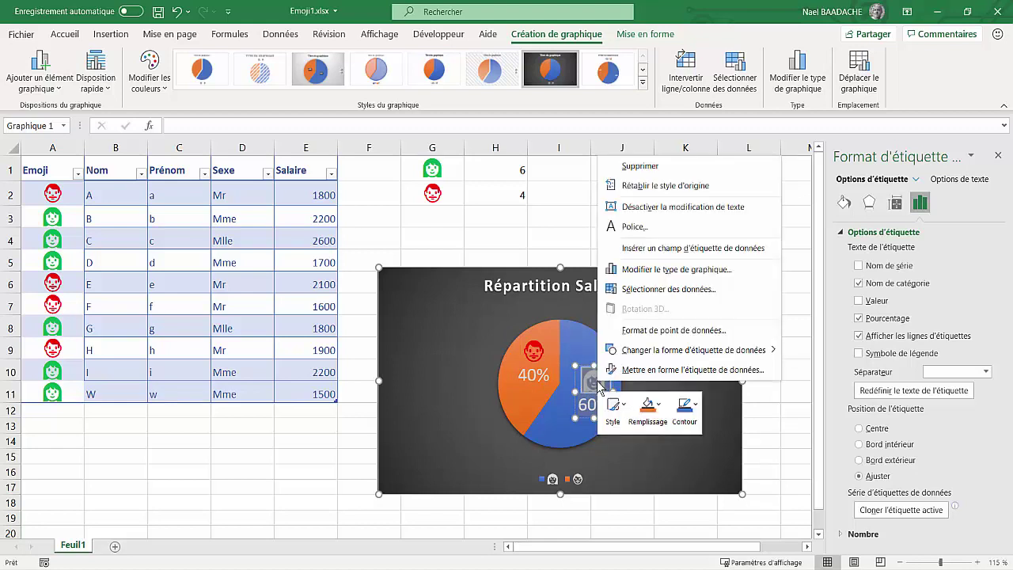
{"action": "key", "text": "Escape"}
{"action": "left_click", "coordinate": [593, 387]}
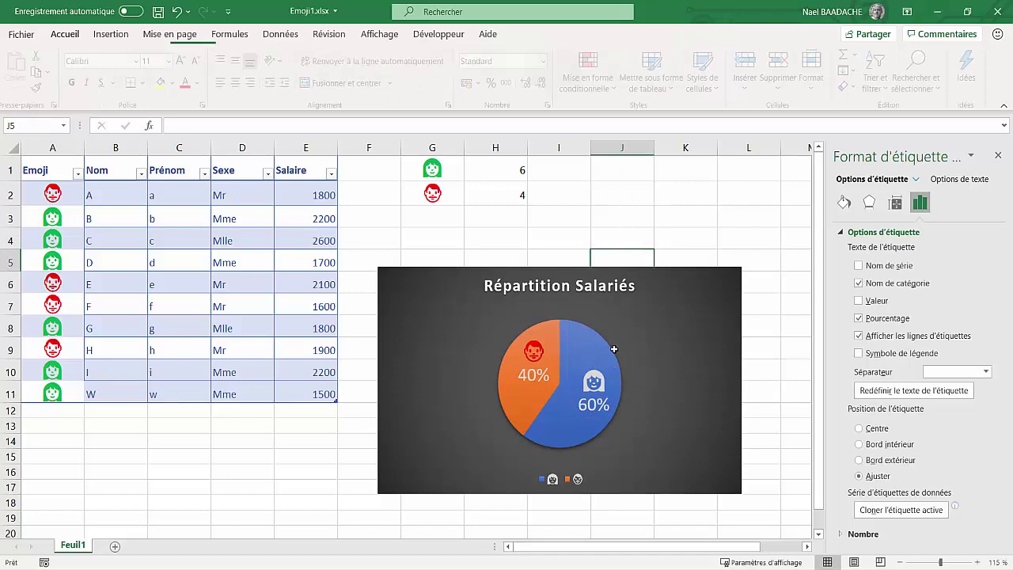
{"action": "left_click", "coordinate": [594, 388]}
{"action": "left_click", "coordinate": [594, 388]}
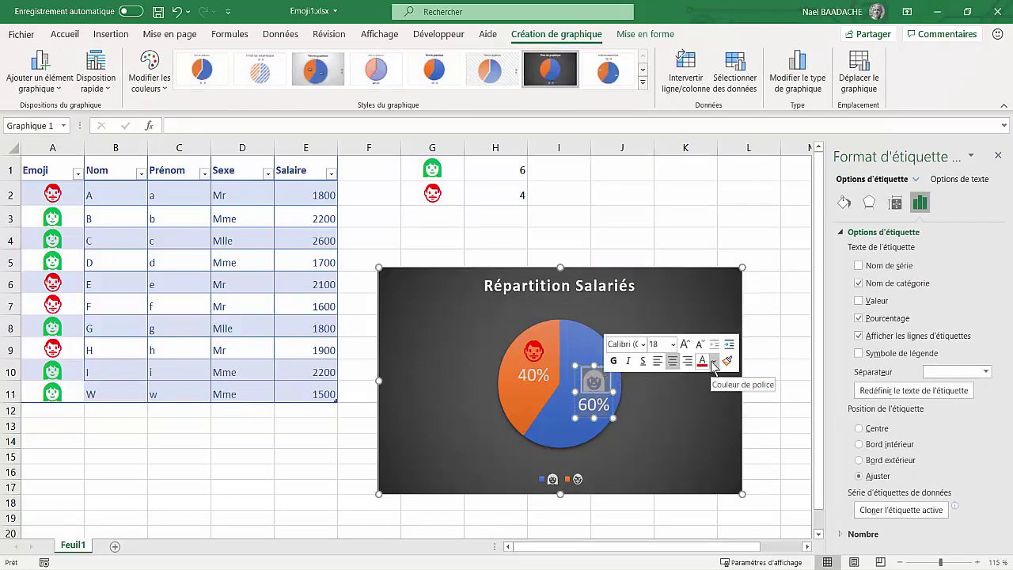
{"action": "left_click", "coordinate": [714, 362]}
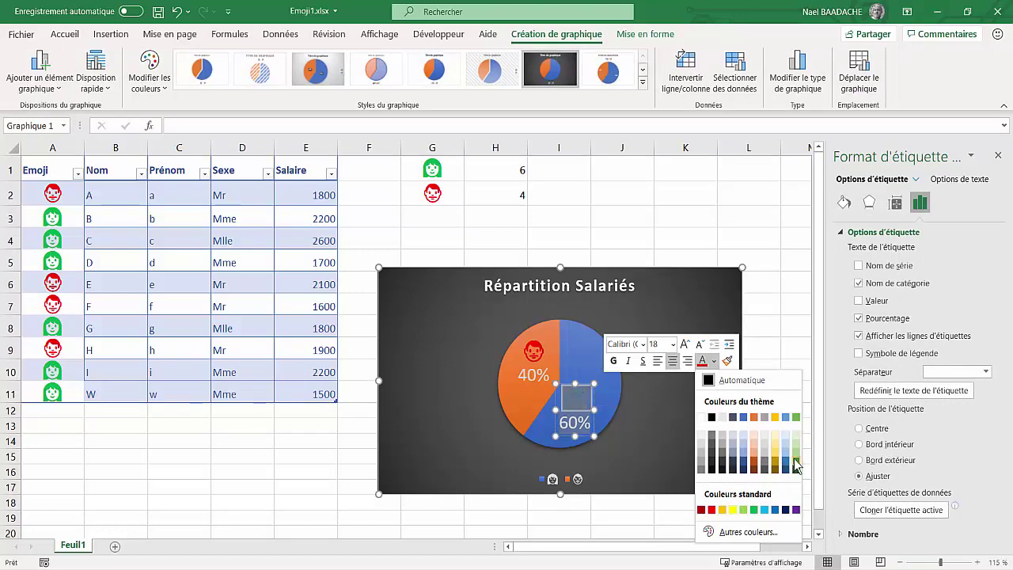
{"action": "left_click", "coordinate": [755, 509]}
Step: Review the finished dark pie chart with its coloured emoji percentage labels
{"action": "left_click", "coordinate": [775, 362]}
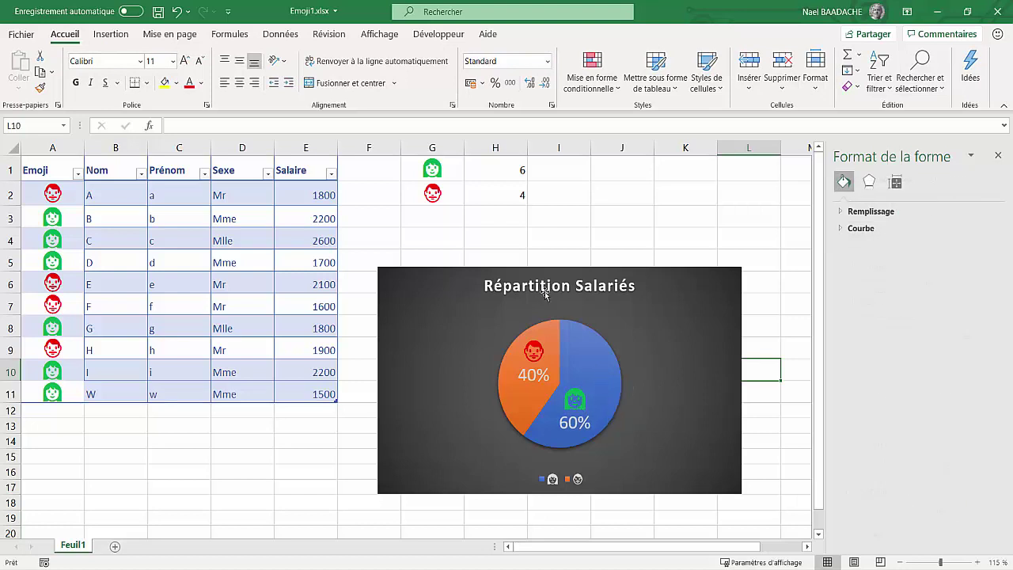
{"action": "left_click", "coordinate": [551, 480]}
{"action": "left_click", "coordinate": [564, 427]}
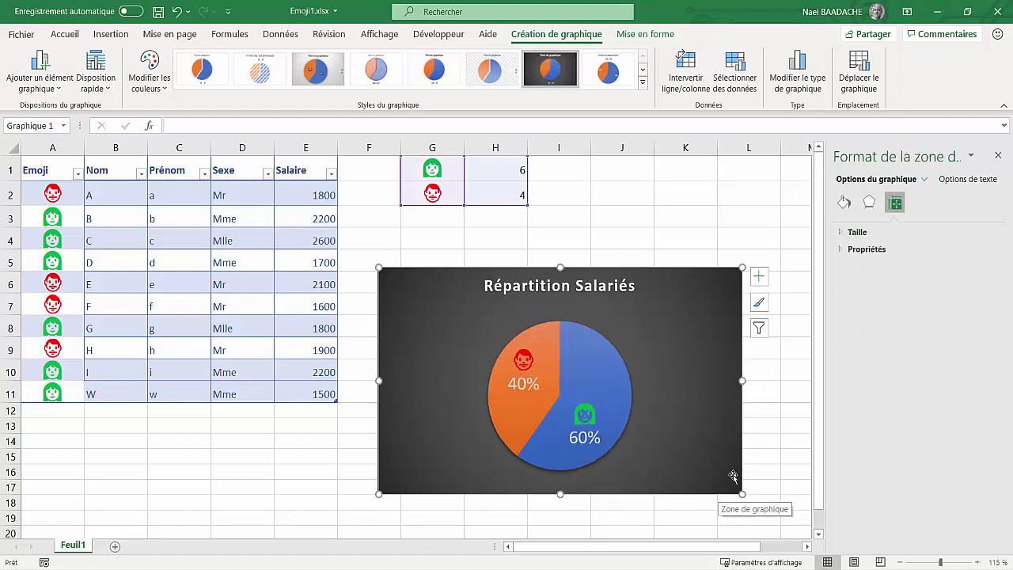
{"action": "left_click", "coordinate": [678, 233]}
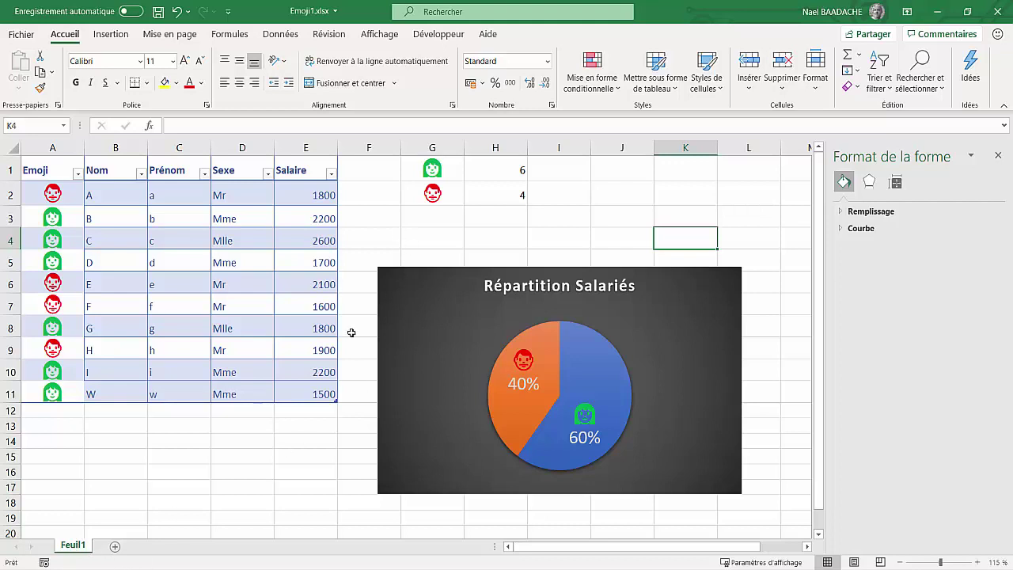
Step: Rename the Feuil1 sheet to the emoji copied from cell G1
{"action": "left_click", "coordinate": [431, 172]}
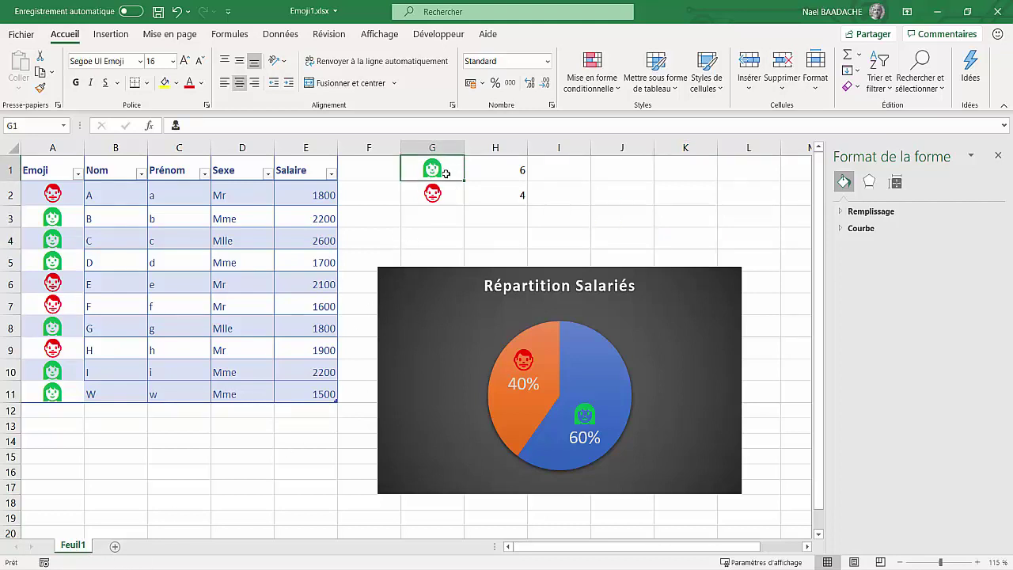
{"action": "key", "text": "ctrl+c"}
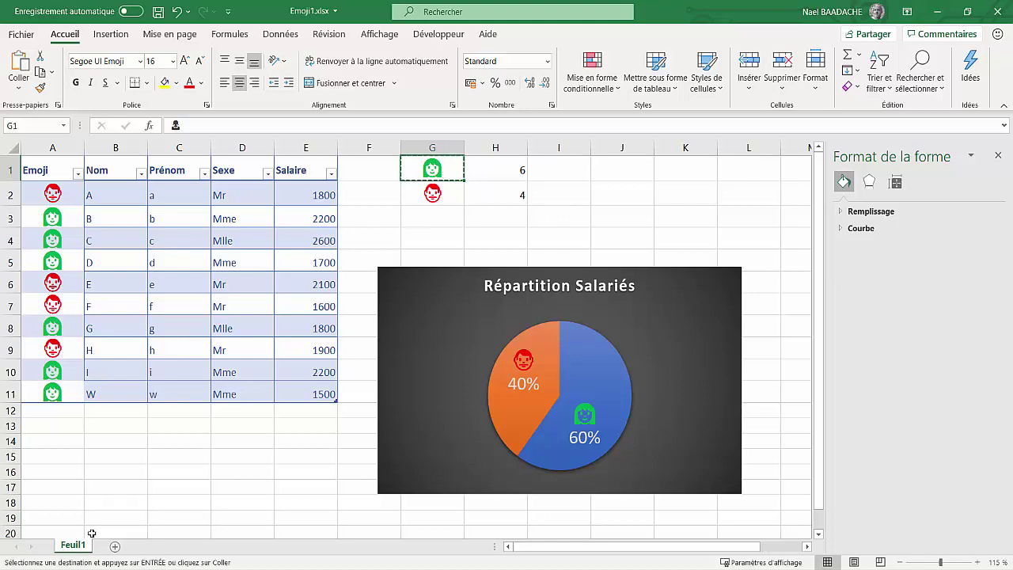
{"action": "double_click", "coordinate": [78, 545]}
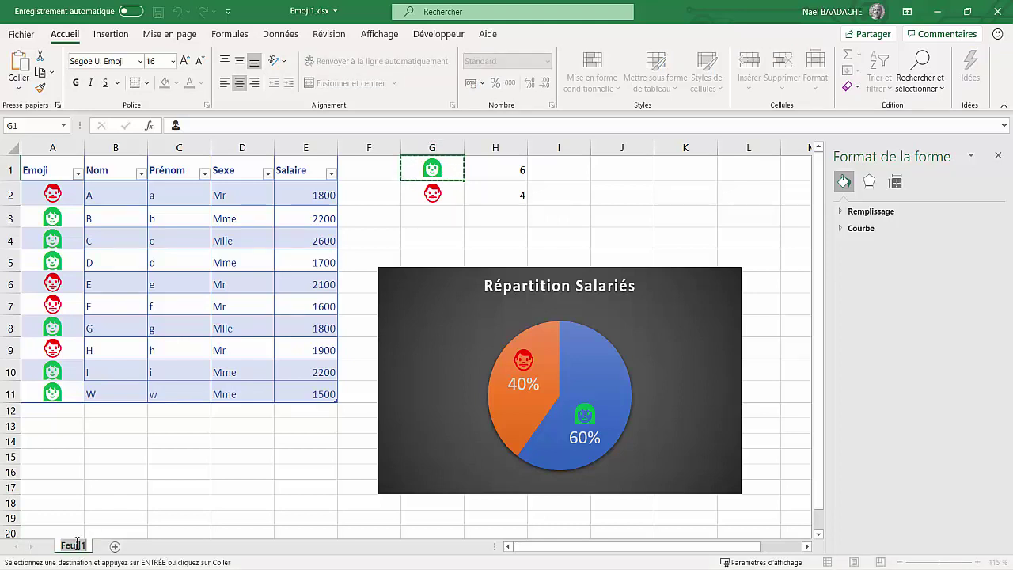
{"action": "key", "text": "ctrl+v"}
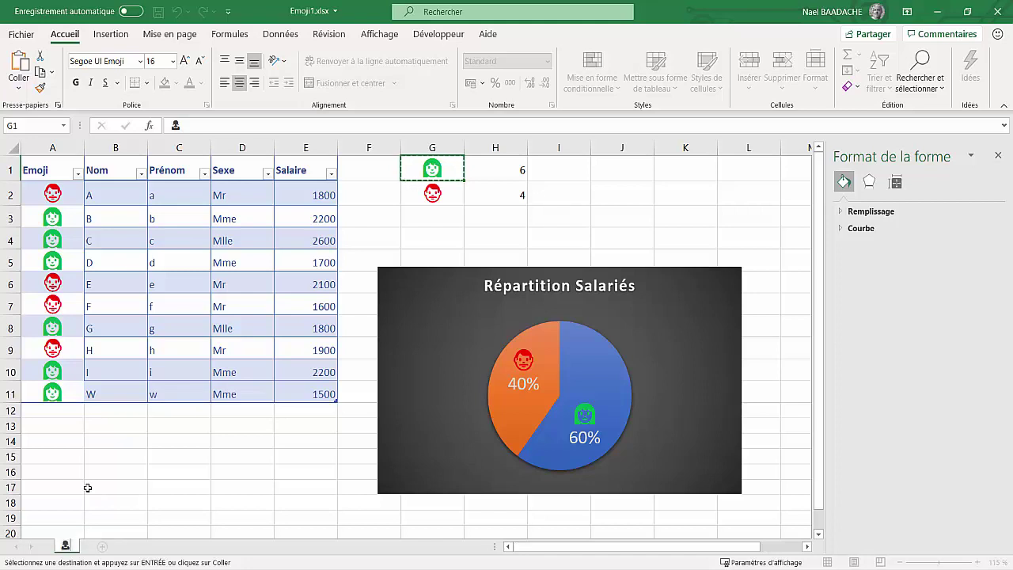
{"action": "left_click", "coordinate": [88, 487]}
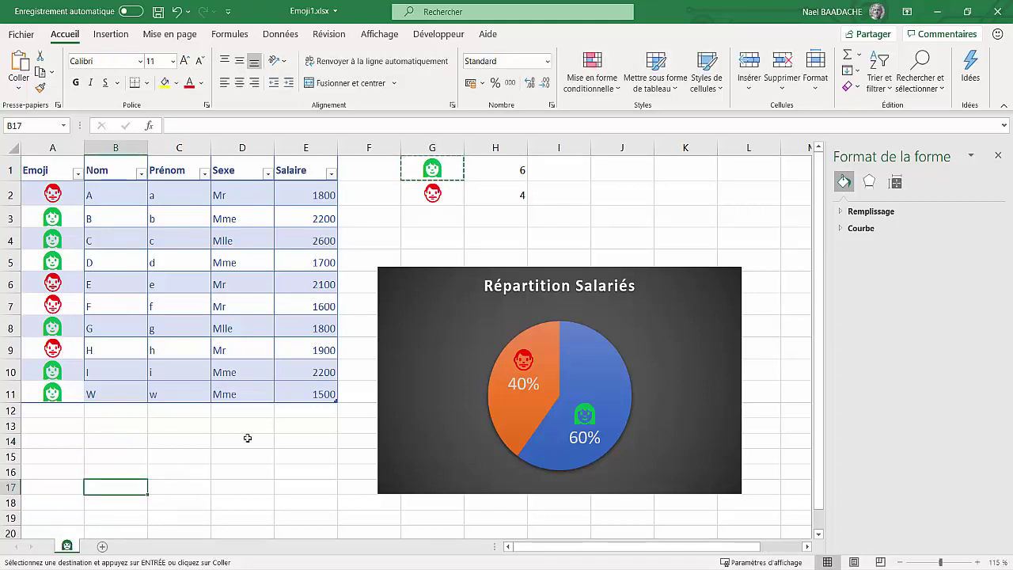
Step: Clear the copy marquee and select a cell inside the employee table
{"action": "key", "text": "Escape"}
{"action": "key", "text": "Up"}
{"action": "key", "text": "Right"}
{"action": "key", "text": "Right"}
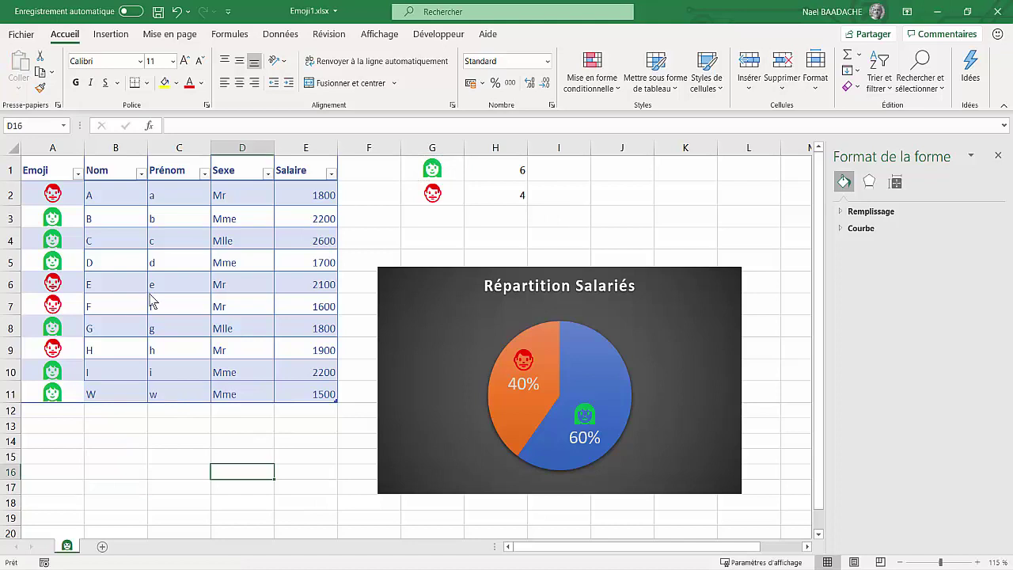
{"action": "left_click_drag", "start_coordinate": [44, 170], "coordinate": [255, 371]}
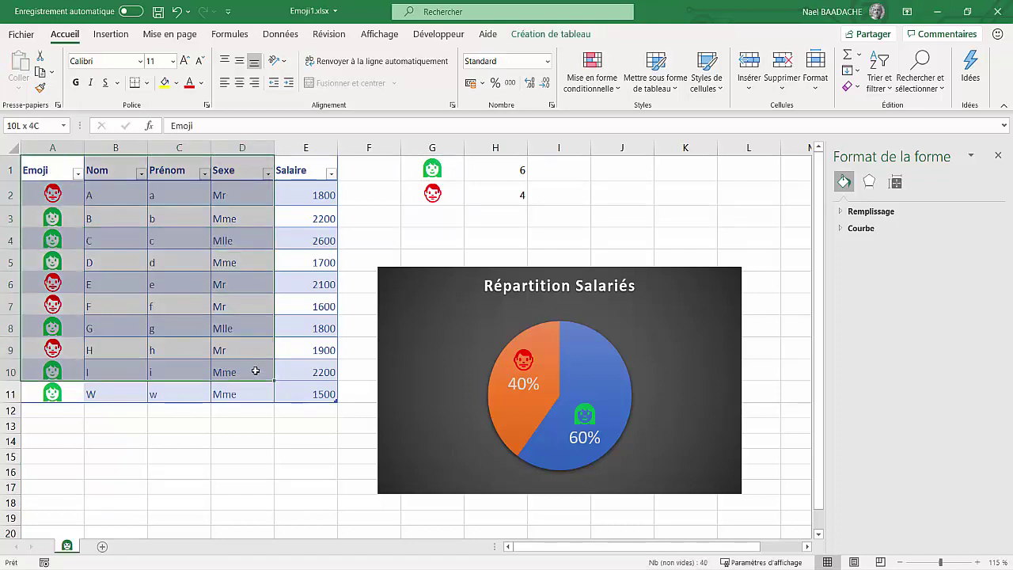
{"action": "left_click", "coordinate": [171, 241]}
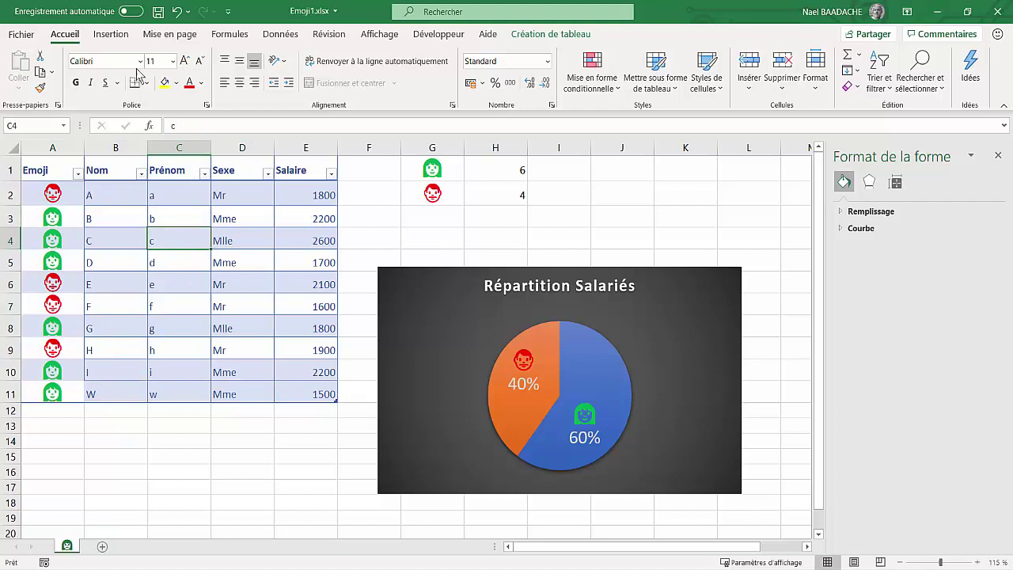
Step: Insert a pivot table from Tableau1 on a new worksheet
{"action": "left_click", "coordinate": [111, 34]}
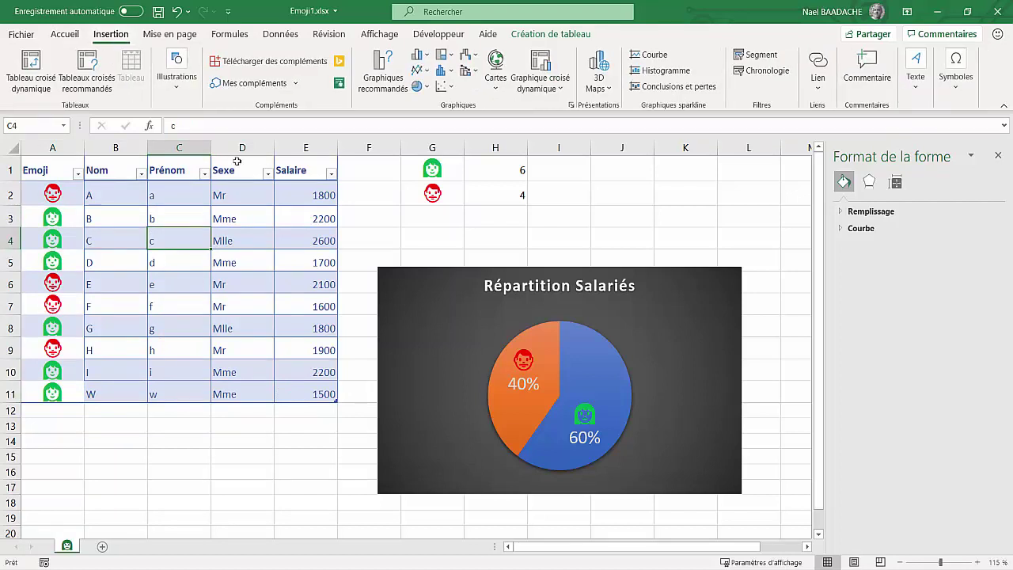
{"action": "left_click", "coordinate": [32, 69]}
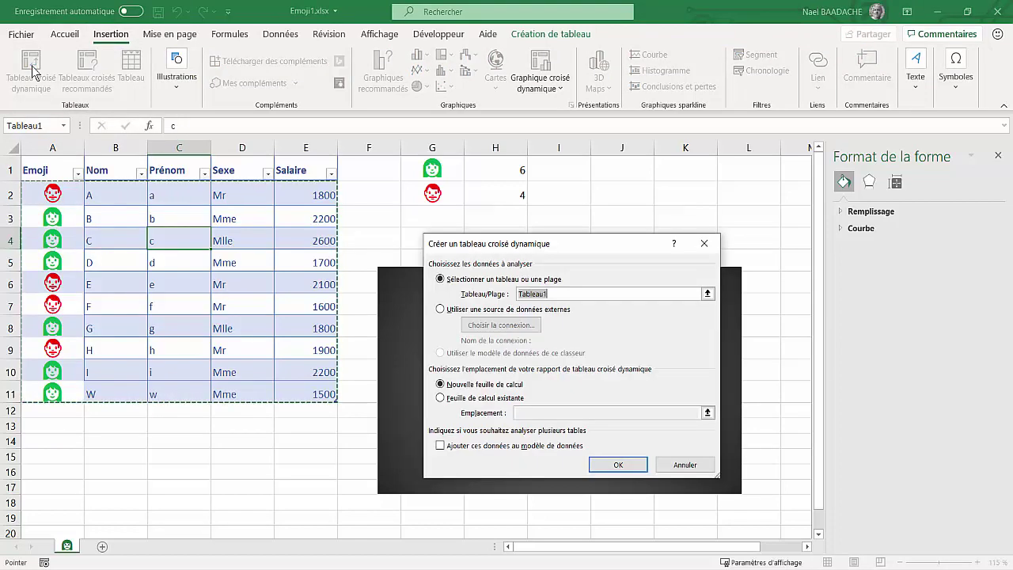
{"action": "left_click", "coordinate": [615, 465]}
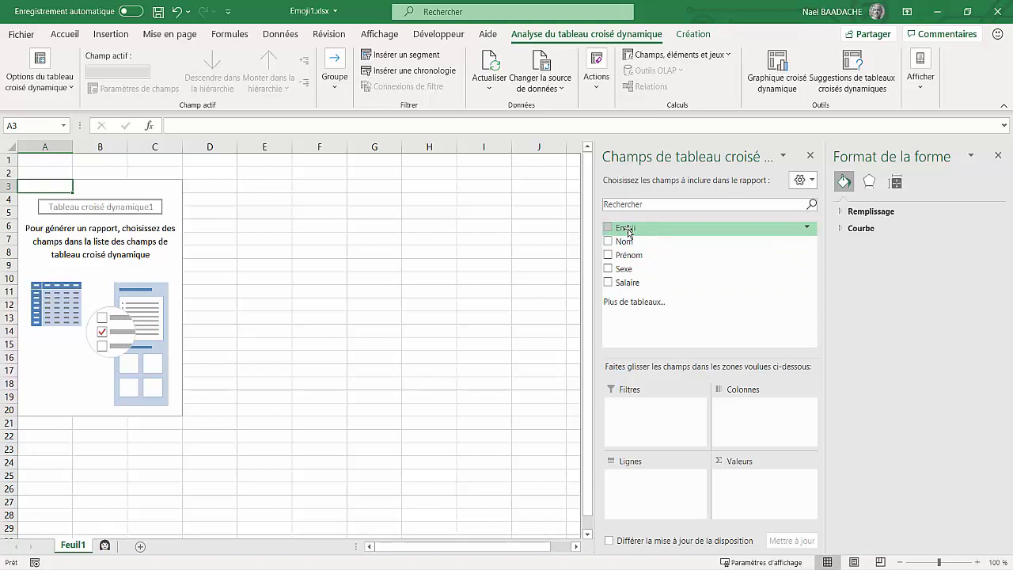
Step: Put Emoji and Nom in Rows and Salaire in Values summarised as Nombre
{"action": "left_click_drag", "start_coordinate": [626, 233], "coordinate": [624, 480]}
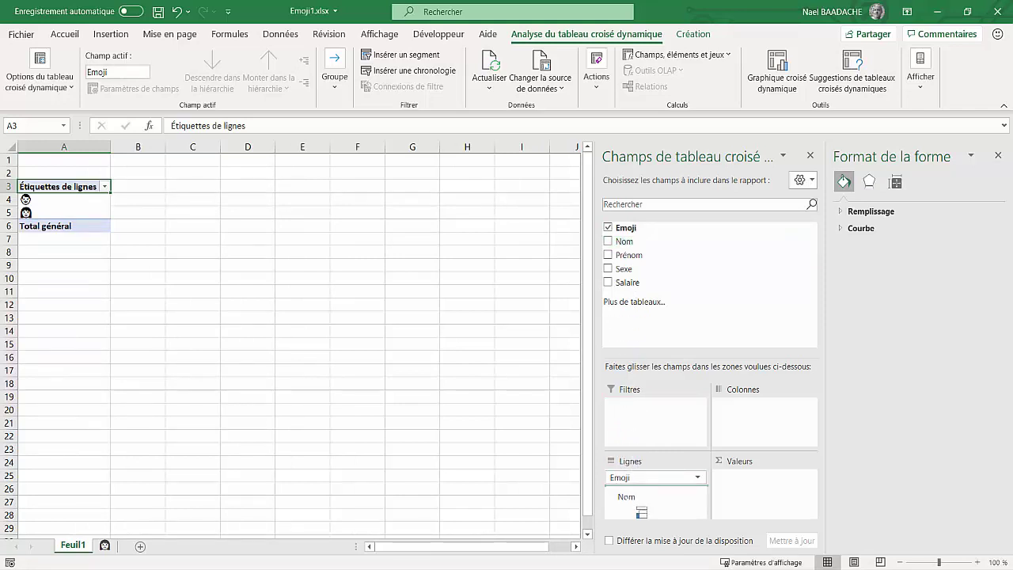
{"action": "left_click_drag", "start_coordinate": [626, 246], "coordinate": [625, 495]}
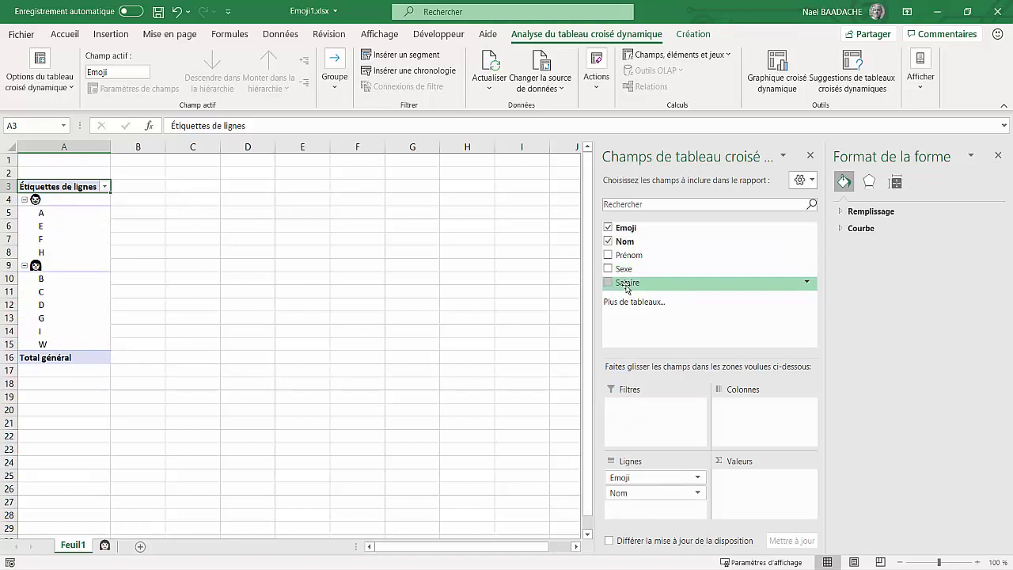
{"action": "left_click_drag", "start_coordinate": [627, 286], "coordinate": [728, 482]}
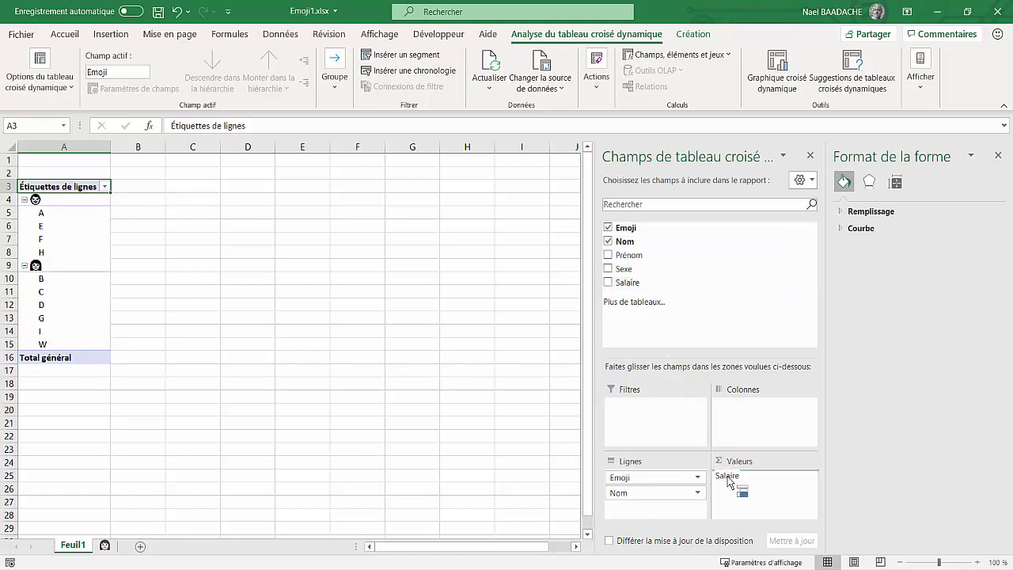
{"action": "left_click", "coordinate": [749, 478]}
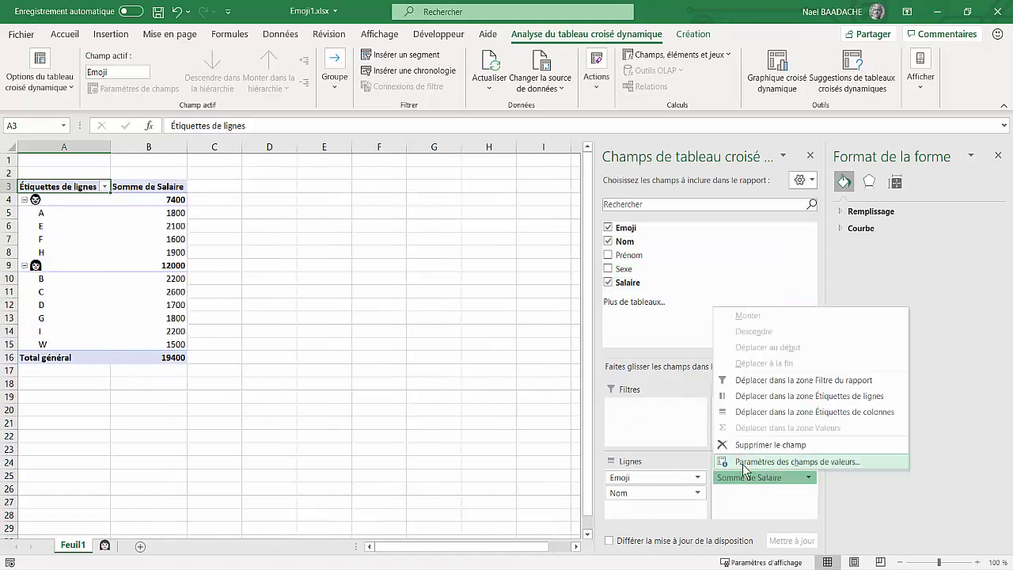
{"action": "left_click", "coordinate": [744, 462]}
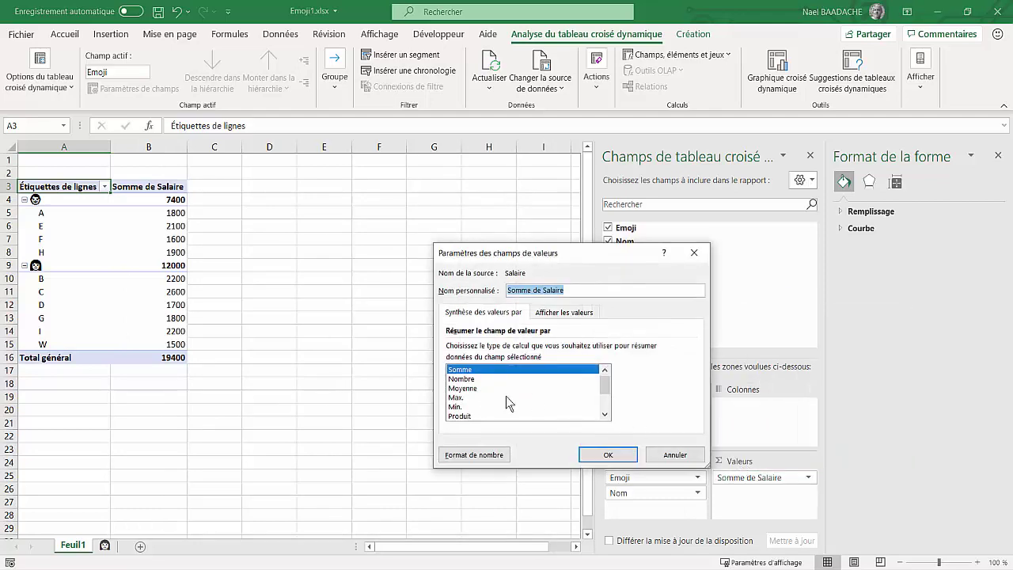
{"action": "left_click", "coordinate": [467, 379]}
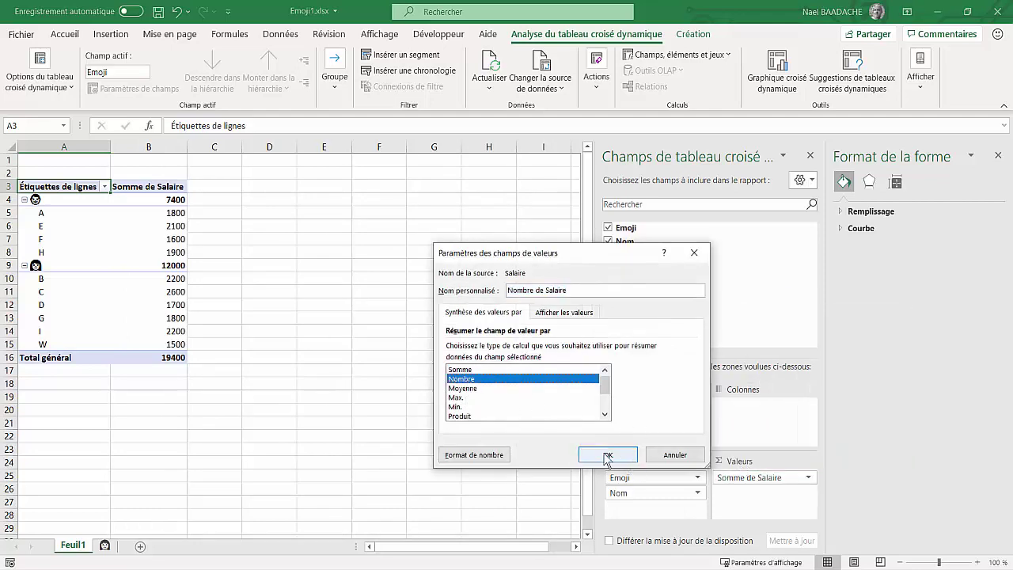
{"action": "left_click", "coordinate": [608, 455]}
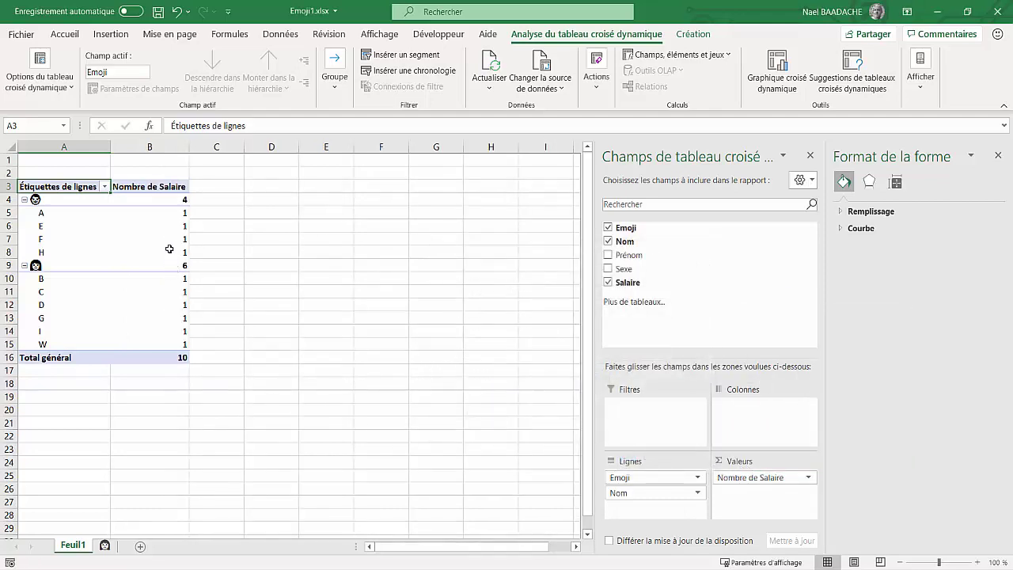
Step: Collapse both emoji groups to show counts 4 and 6, totalling 10
{"action": "left_click", "coordinate": [169, 203]}
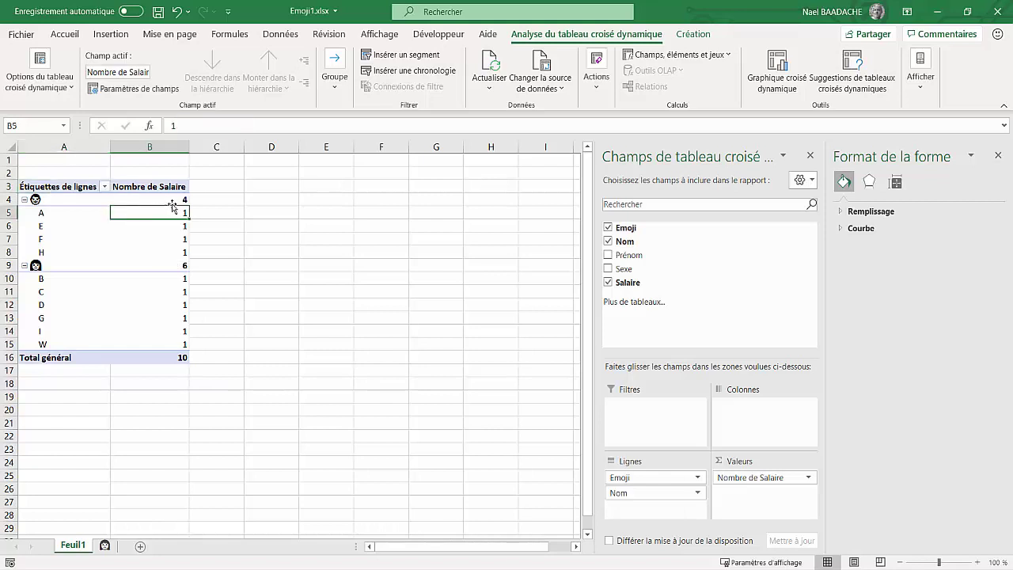
{"action": "left_click", "coordinate": [35, 199]}
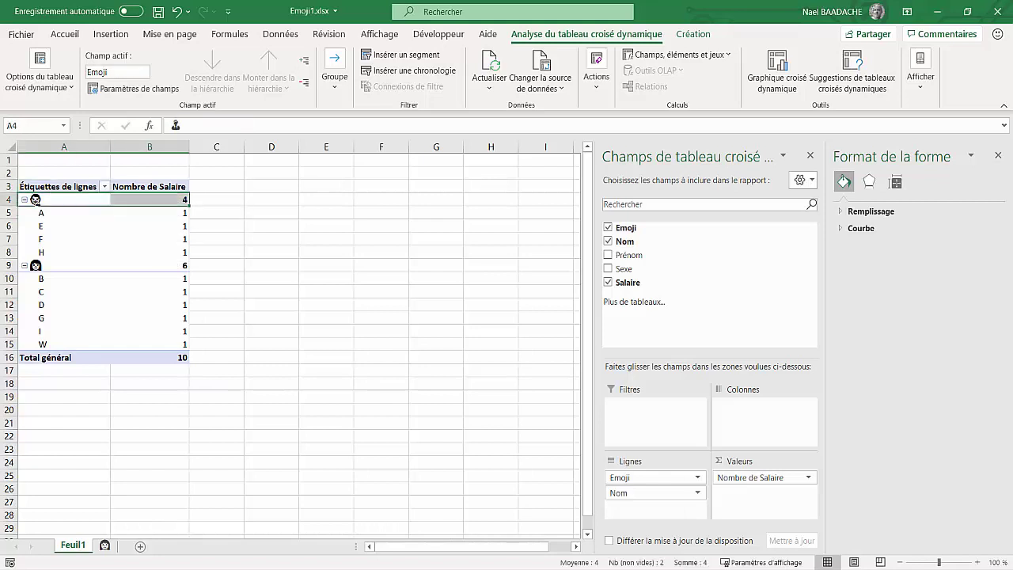
{"action": "left_click", "coordinate": [34, 265]}
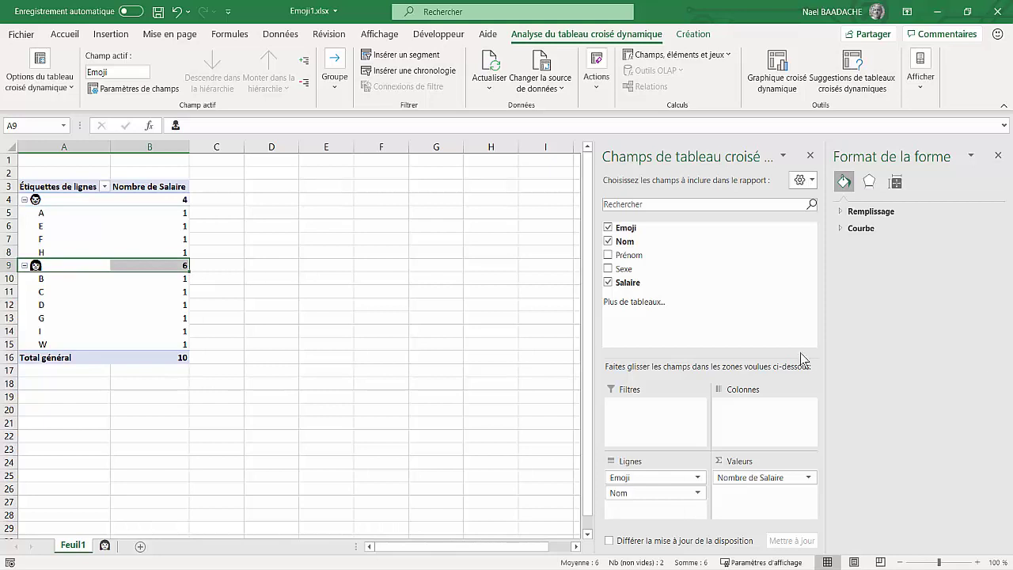
{"action": "left_click", "coordinate": [24, 199]}
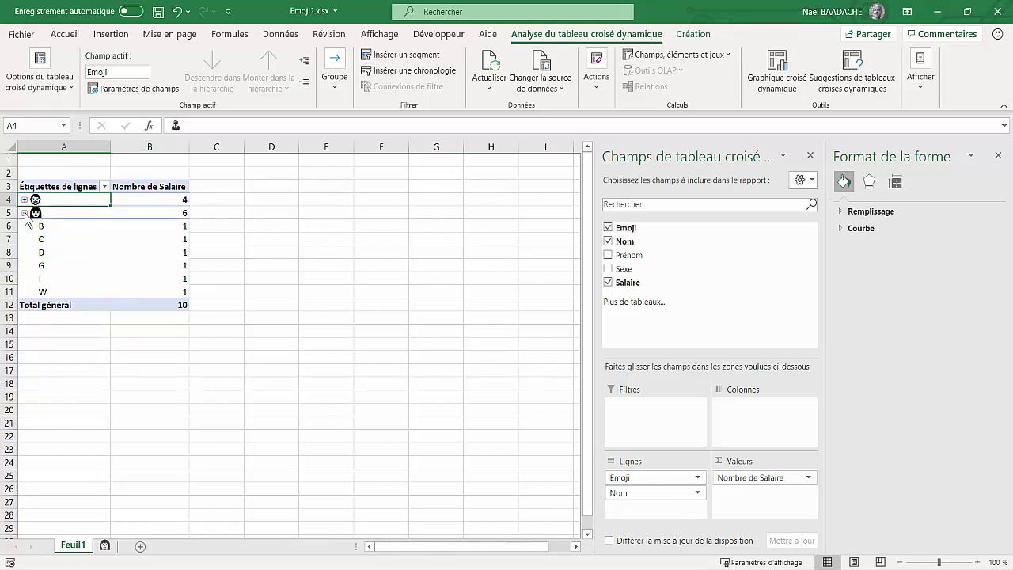
{"action": "left_click", "coordinate": [24, 212]}
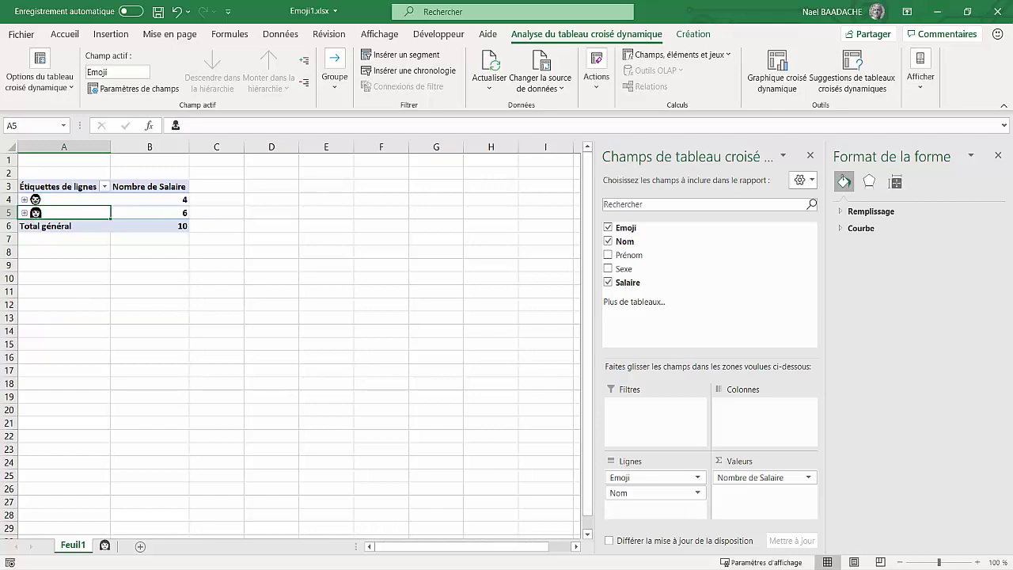
Step: Insert an Emoji slicer linked to the pivot table
{"action": "left_click", "coordinate": [246, 226]}
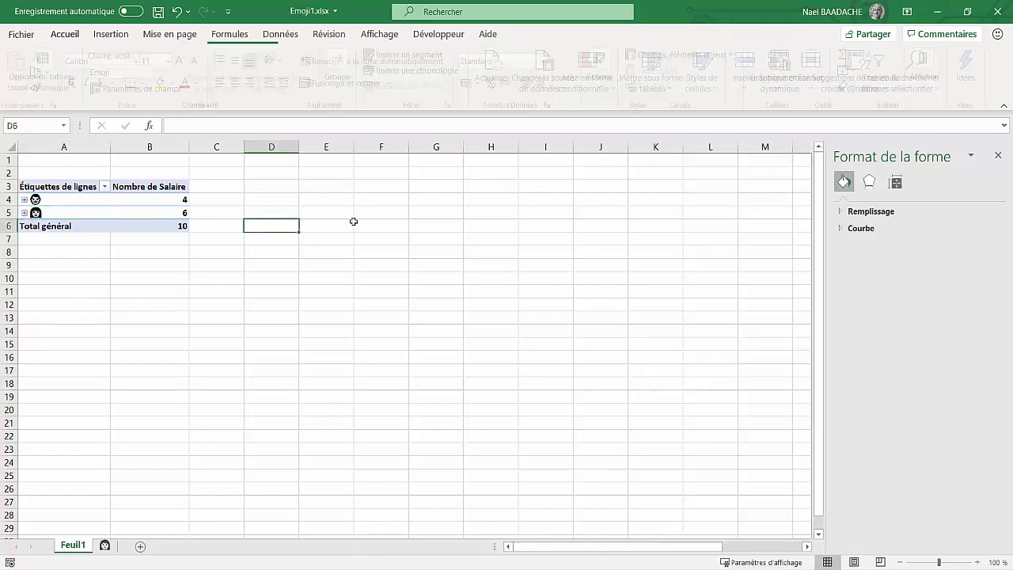
{"action": "left_click", "coordinate": [125, 200]}
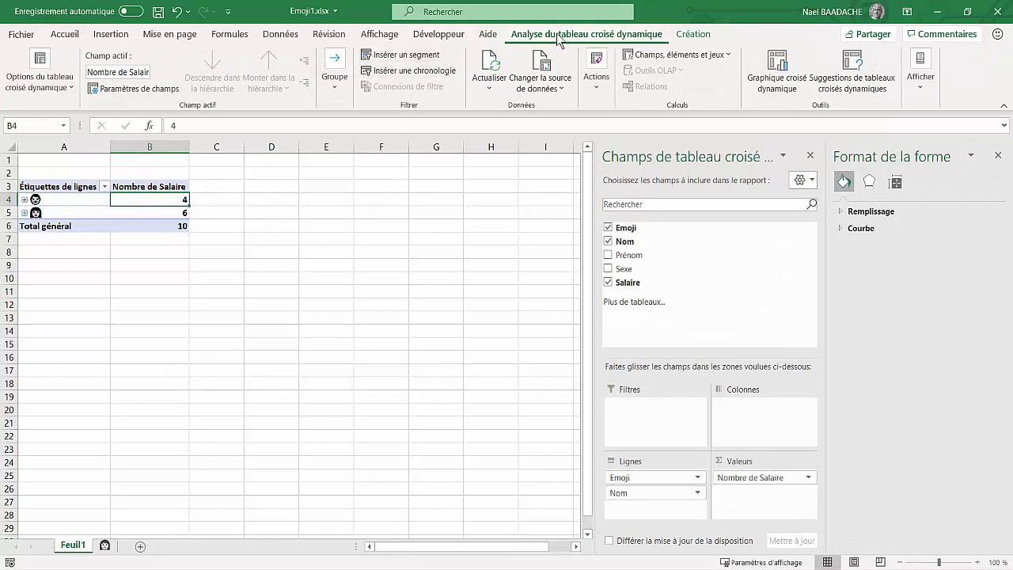
{"action": "left_click", "coordinate": [409, 55]}
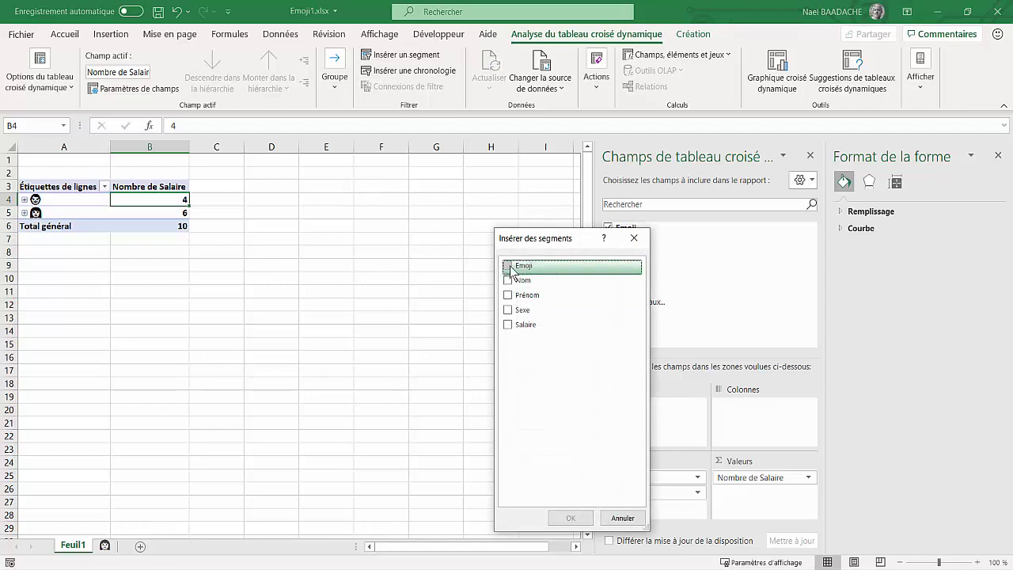
{"action": "left_click", "coordinate": [509, 268]}
{"action": "left_click", "coordinate": [563, 516]}
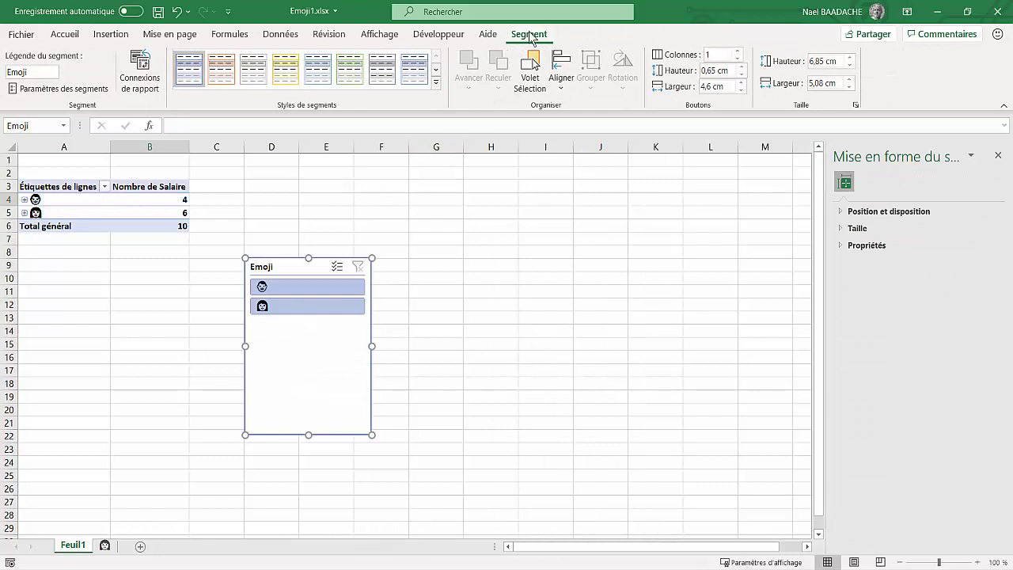
Step: Give the Emoji slicer 2 columns, a shorter height and a green style, and move it beside the pivot table
{"action": "left_click", "coordinate": [737, 51]}
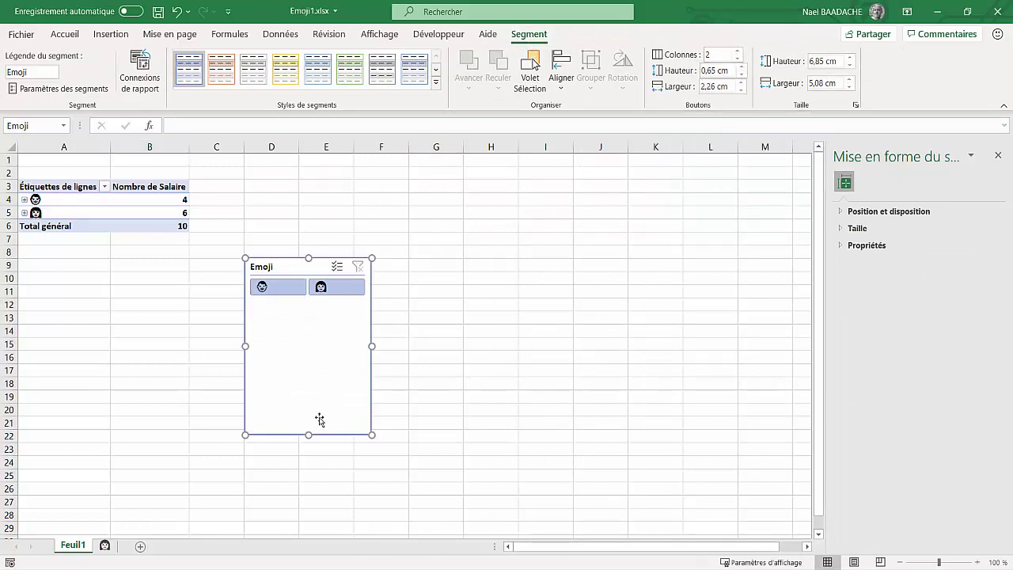
{"action": "left_click_drag", "start_coordinate": [308, 435], "coordinate": [308, 306]}
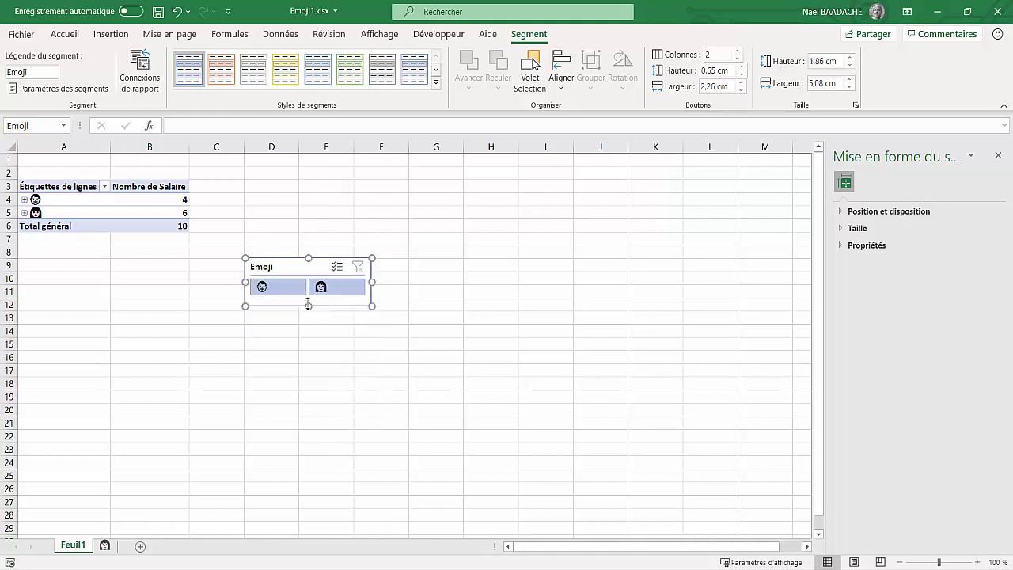
{"action": "left_click", "coordinate": [354, 72]}
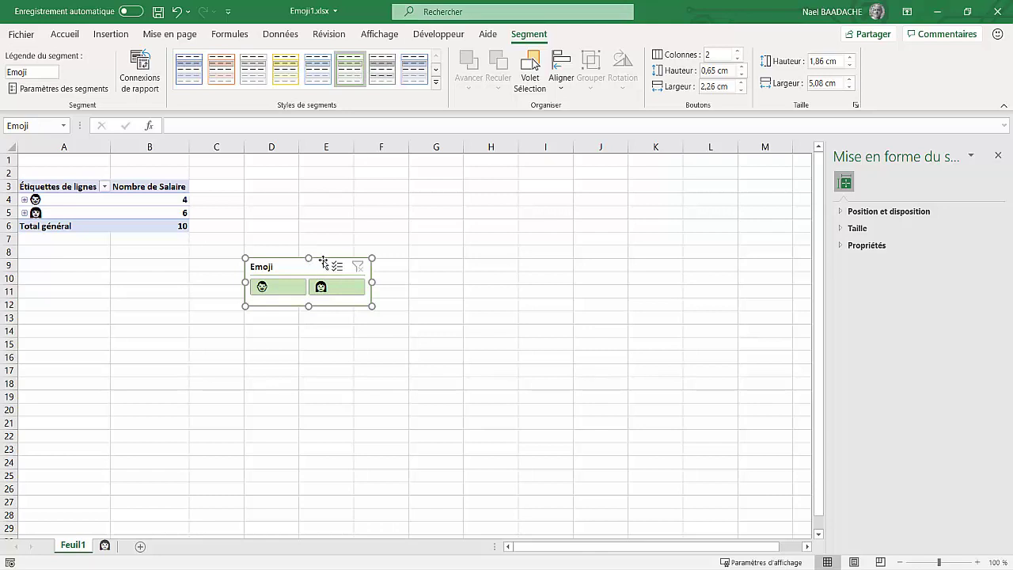
{"action": "left_click_drag", "start_coordinate": [325, 254], "coordinate": [324, 181]}
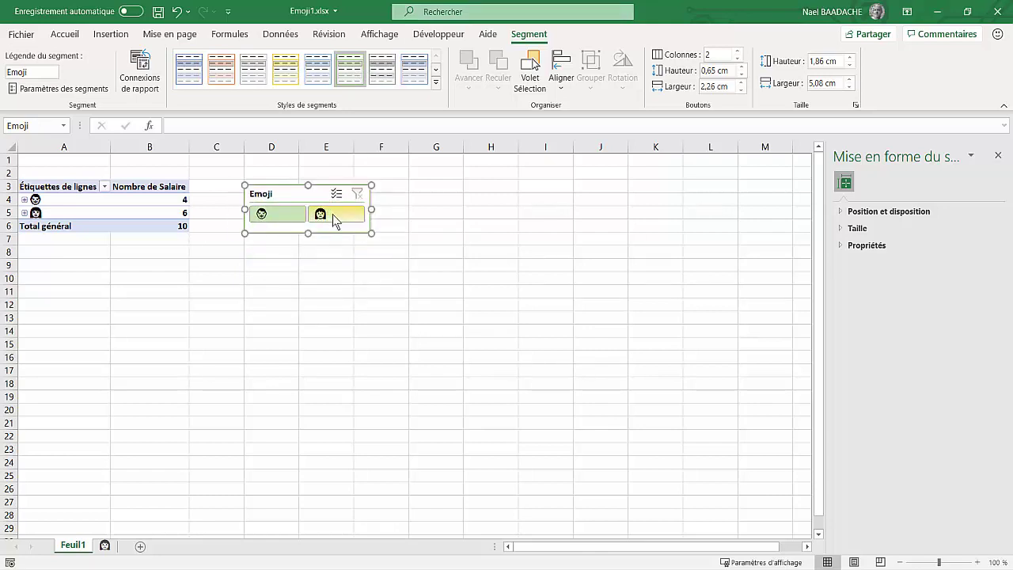
Step: Test each emoji slicer button, expand the names under both emojis, then clear the slicer filter
{"action": "left_click", "coordinate": [334, 220]}
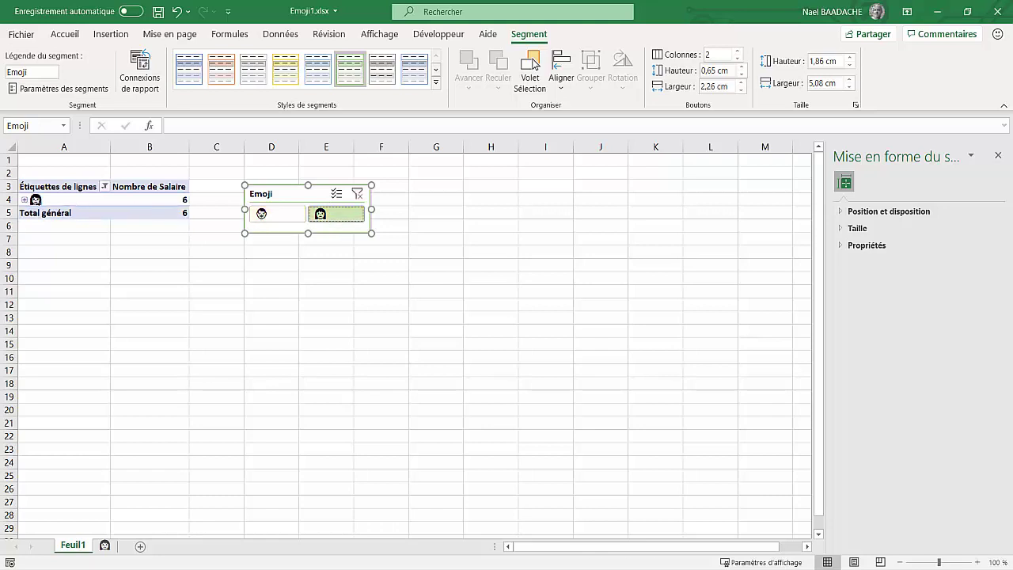
{"action": "left_click", "coordinate": [265, 212]}
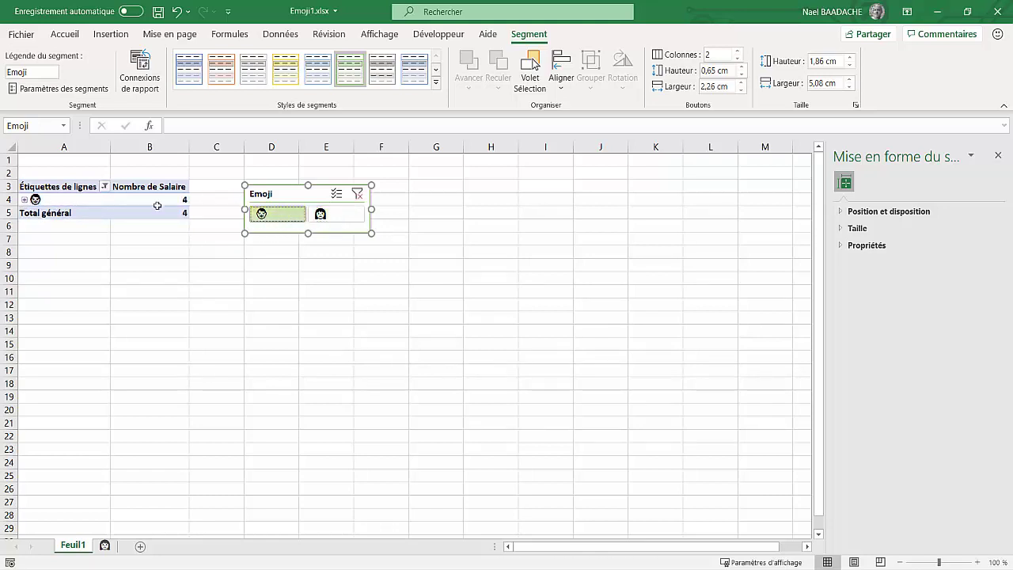
{"action": "left_click", "coordinate": [25, 199]}
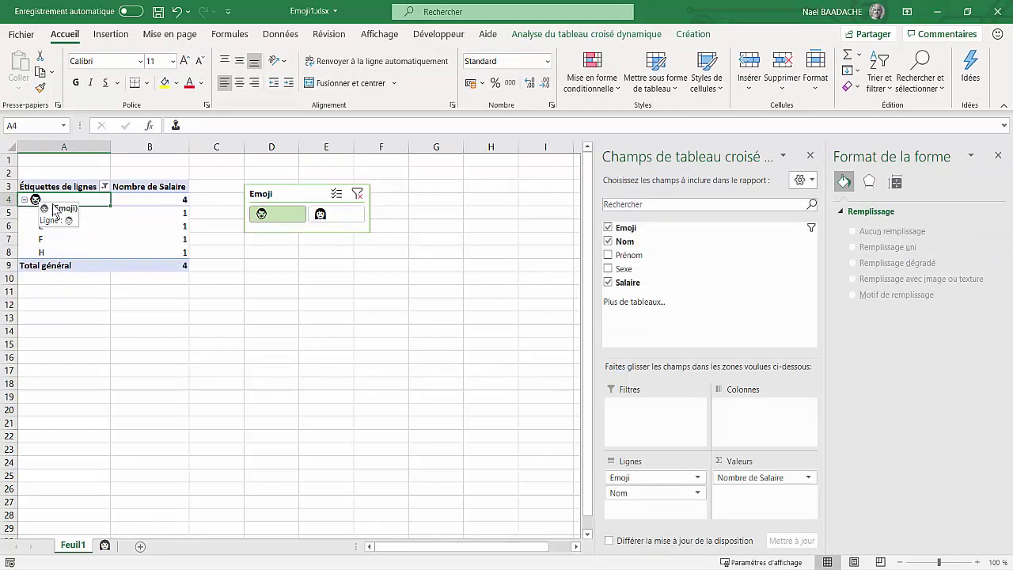
{"action": "left_click", "coordinate": [333, 215]}
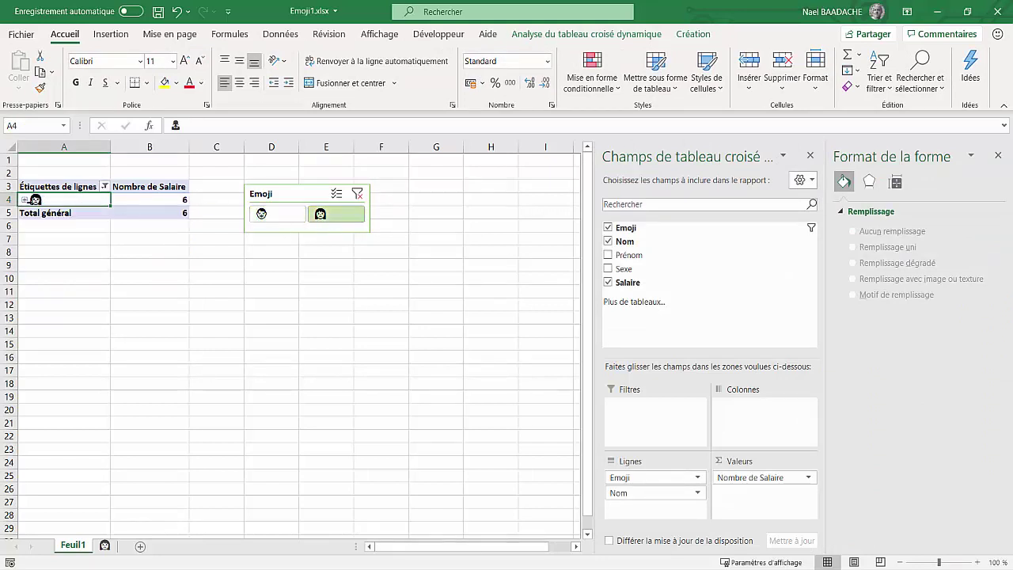
{"action": "left_click", "coordinate": [25, 200]}
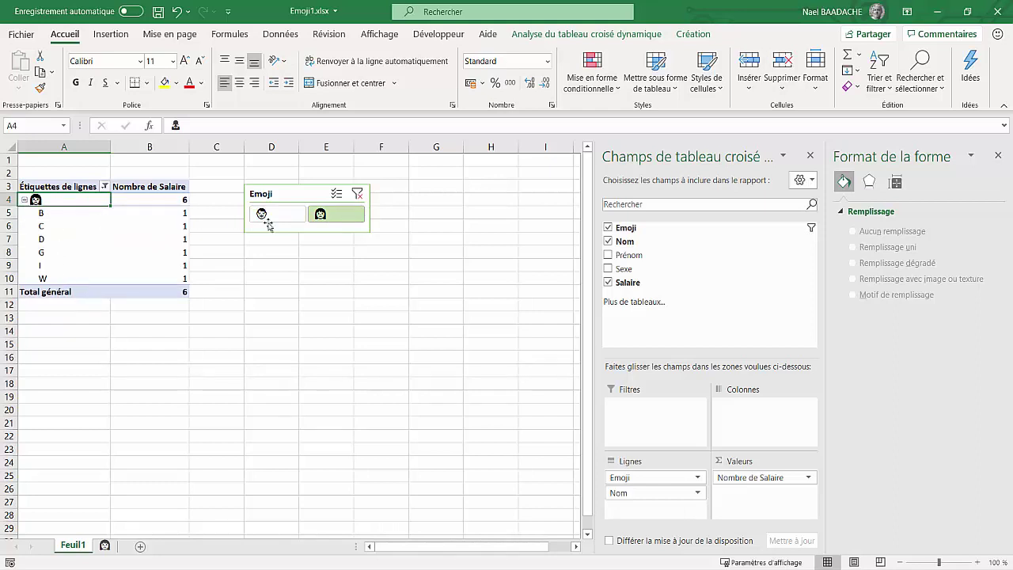
{"action": "left_click", "coordinate": [357, 196]}
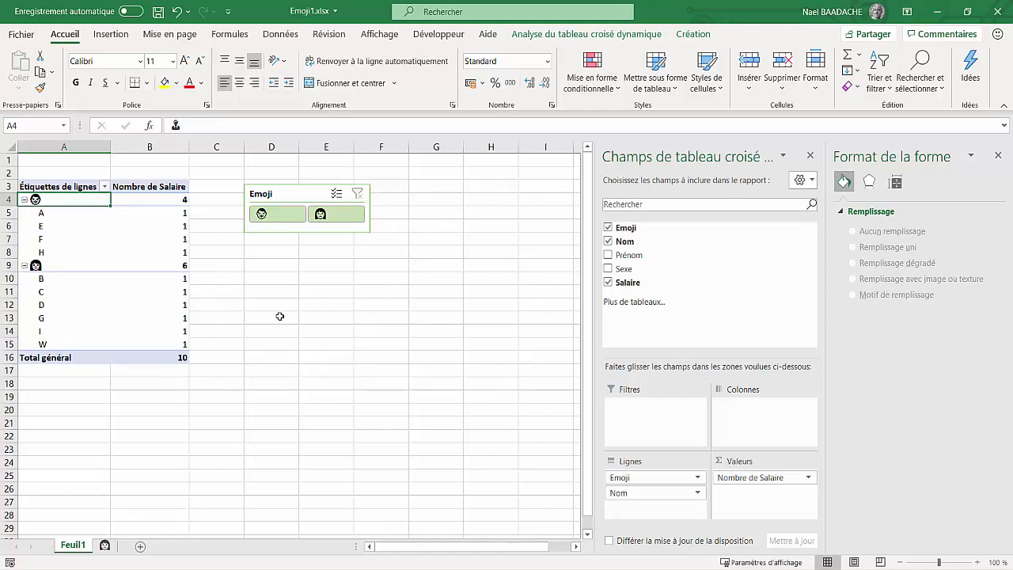
{"action": "left_click", "coordinate": [325, 304]}
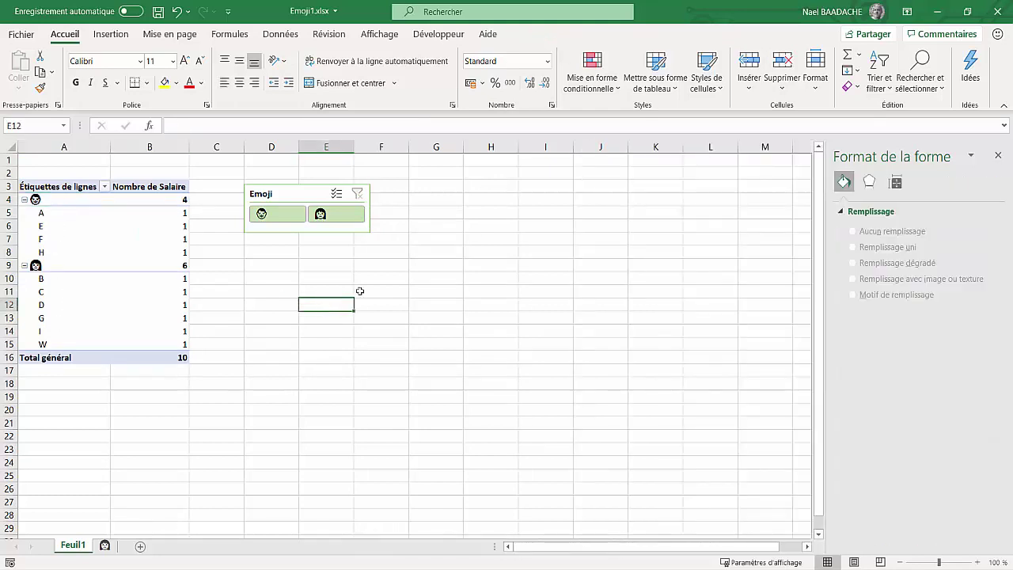